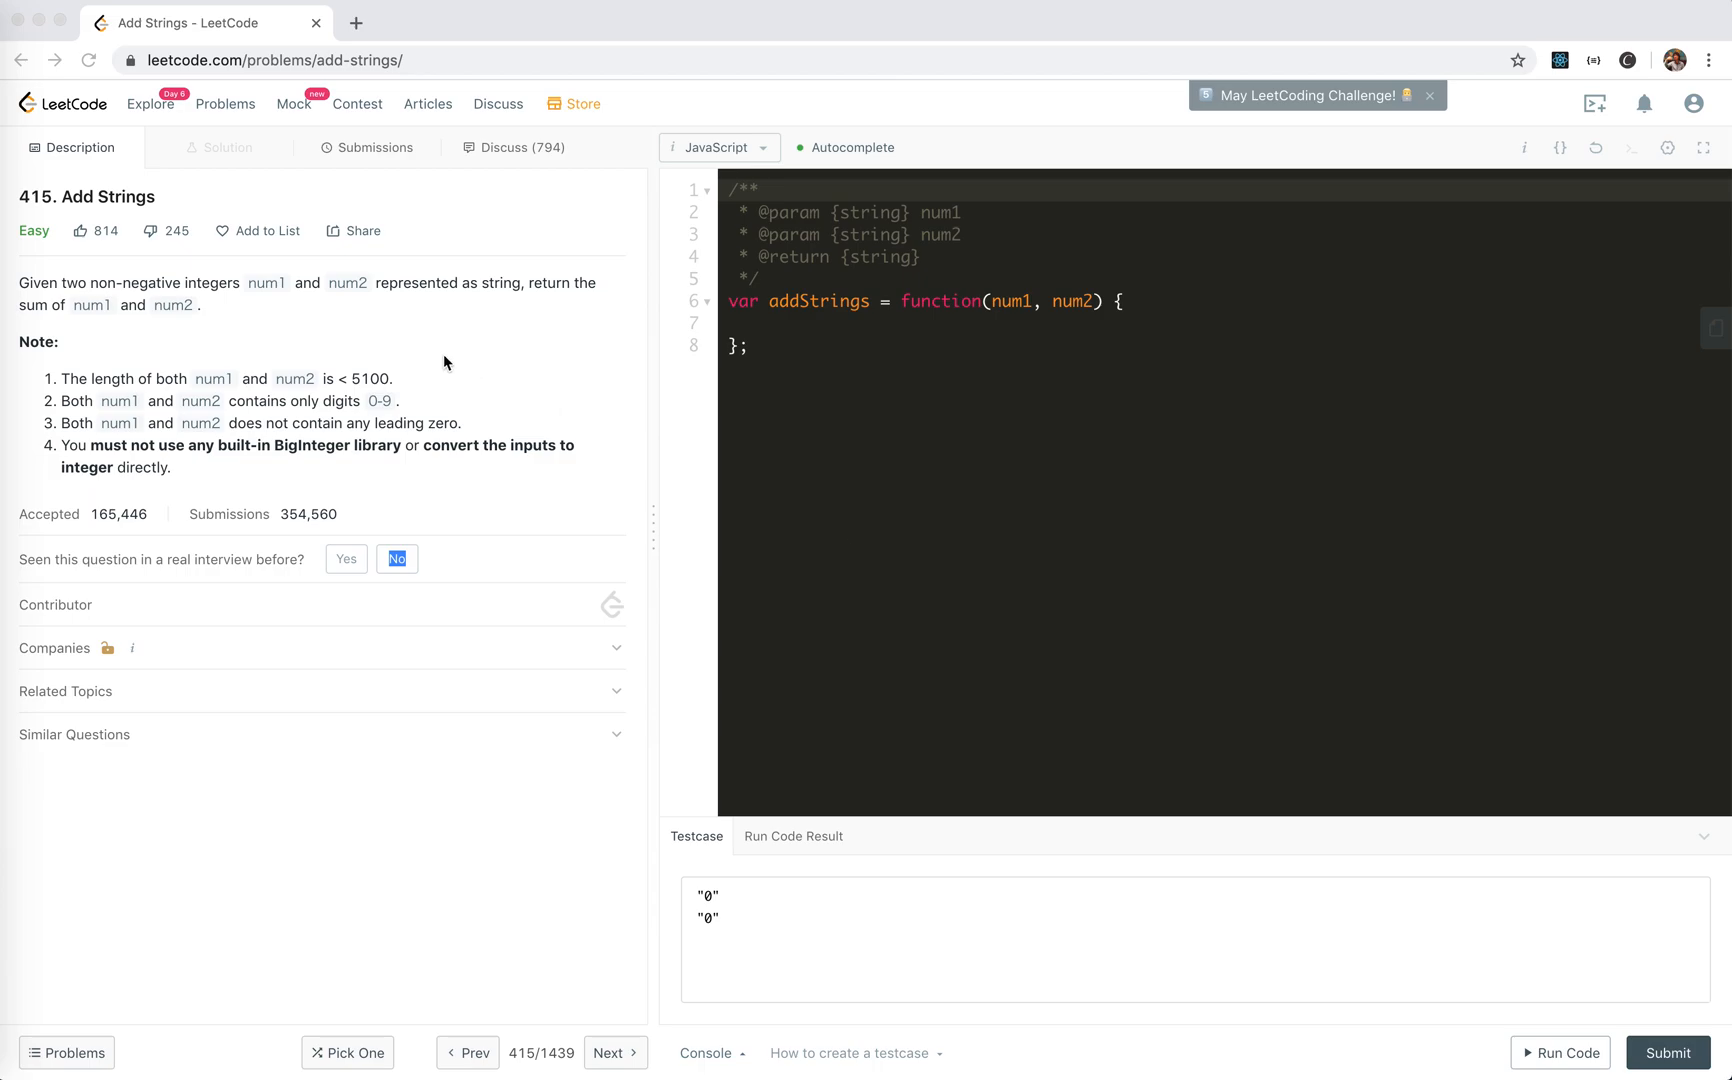
# Review the problem constraints in the description before coding
pyautogui.click(116, 302)
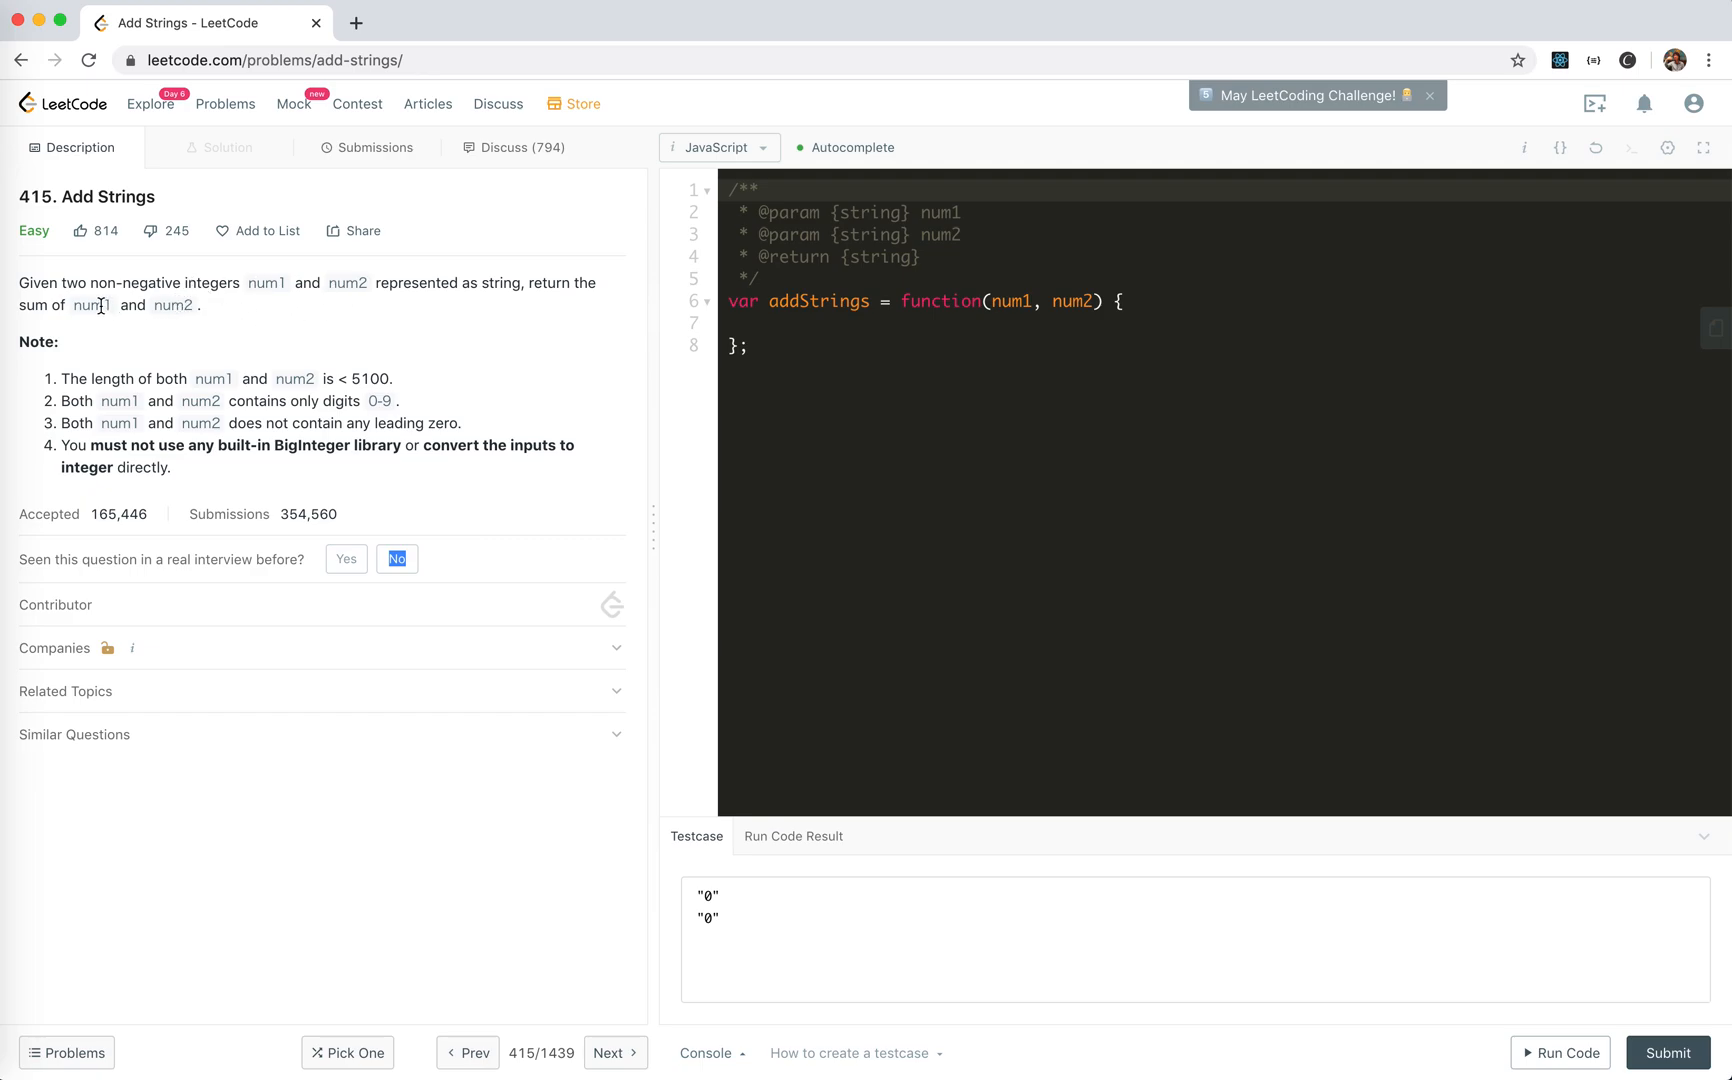
pyautogui.click(114, 395)
pyautogui.moveTo(114, 395); pyautogui.dragTo(263, 444)
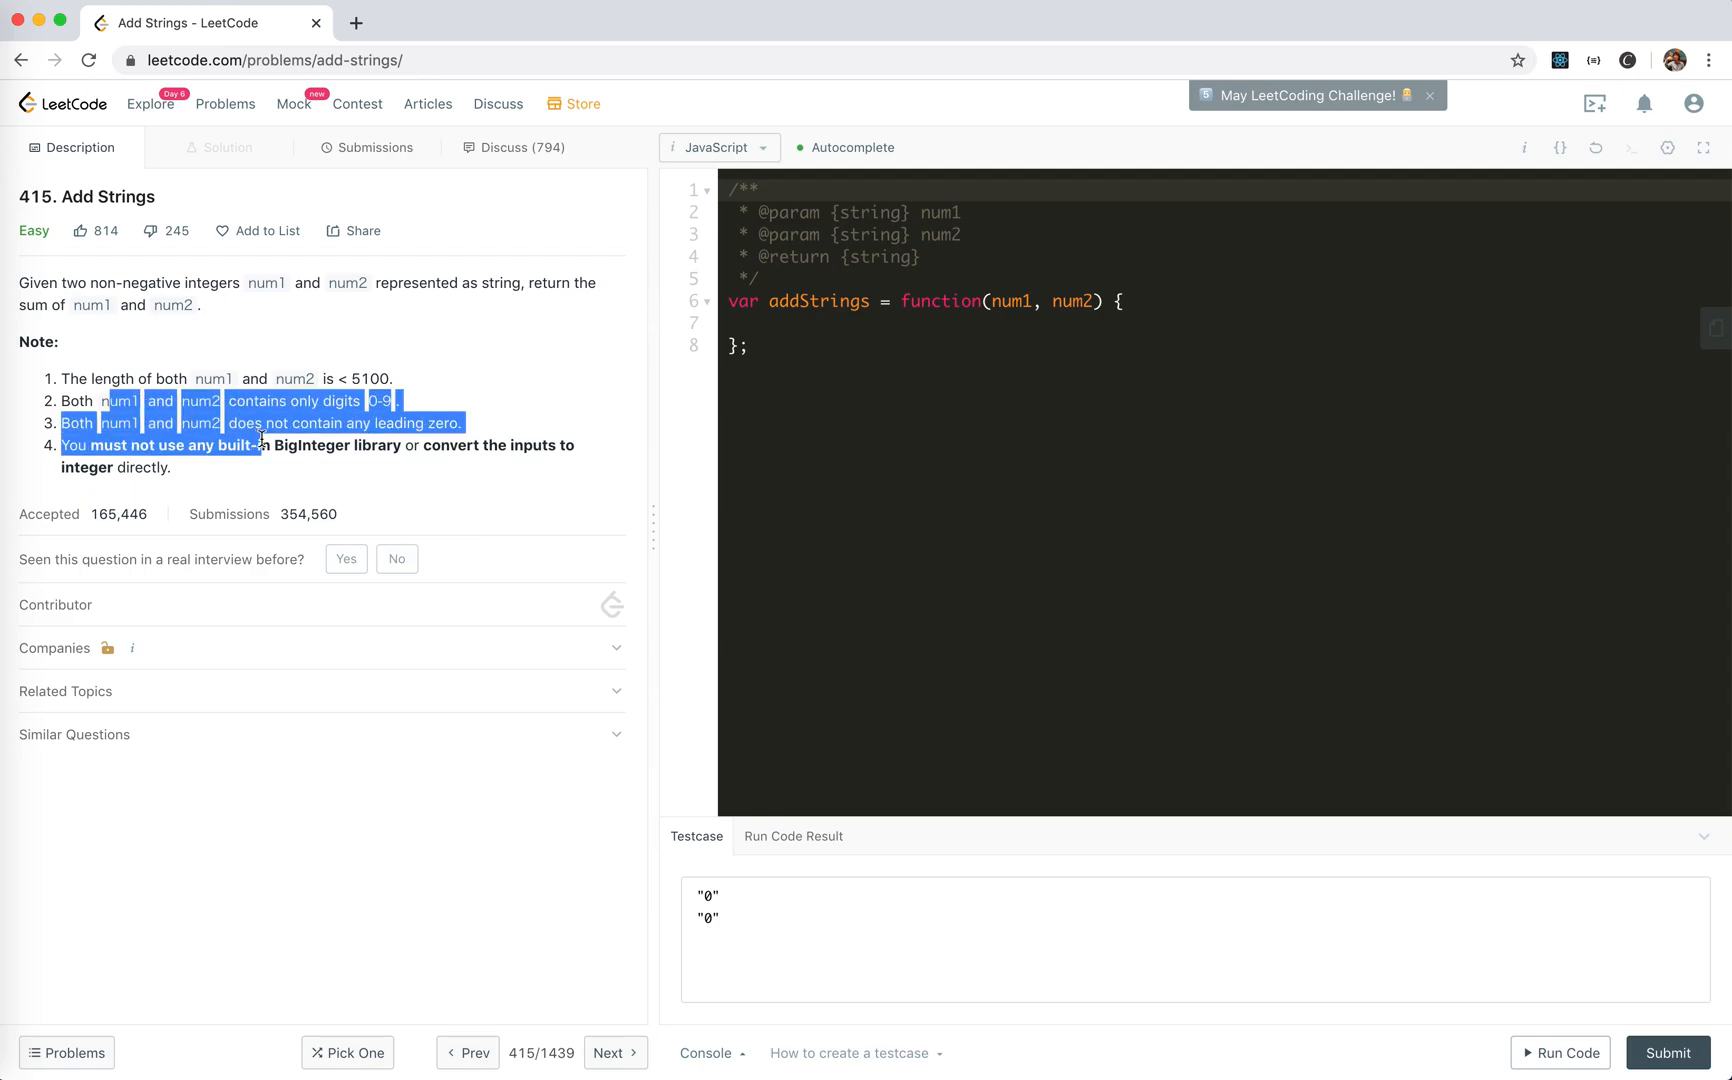
pyautogui.doubleClick(263, 444)
# Declare const length as the max of num1 and num2 lengths plus 1
pyautogui.click(799, 321)
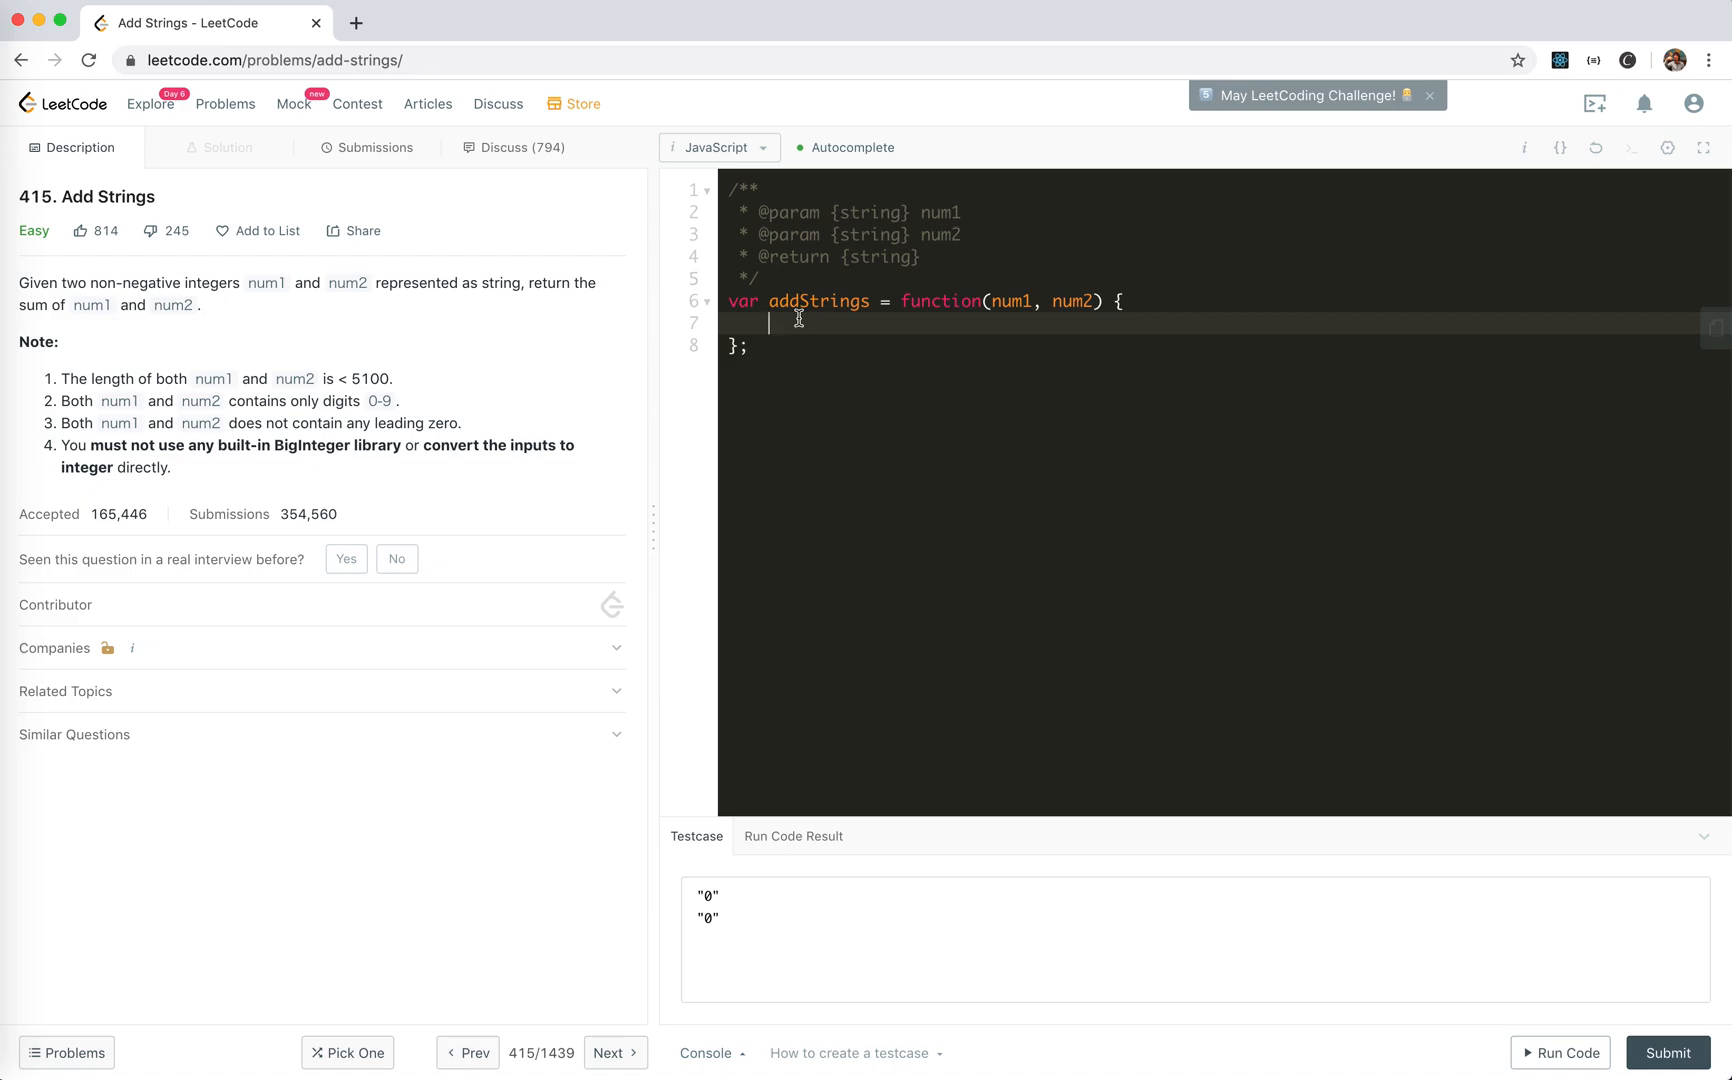
pyautogui.write('const')
pyautogui.write(' length =')
pyautogui.write('Math.ma')
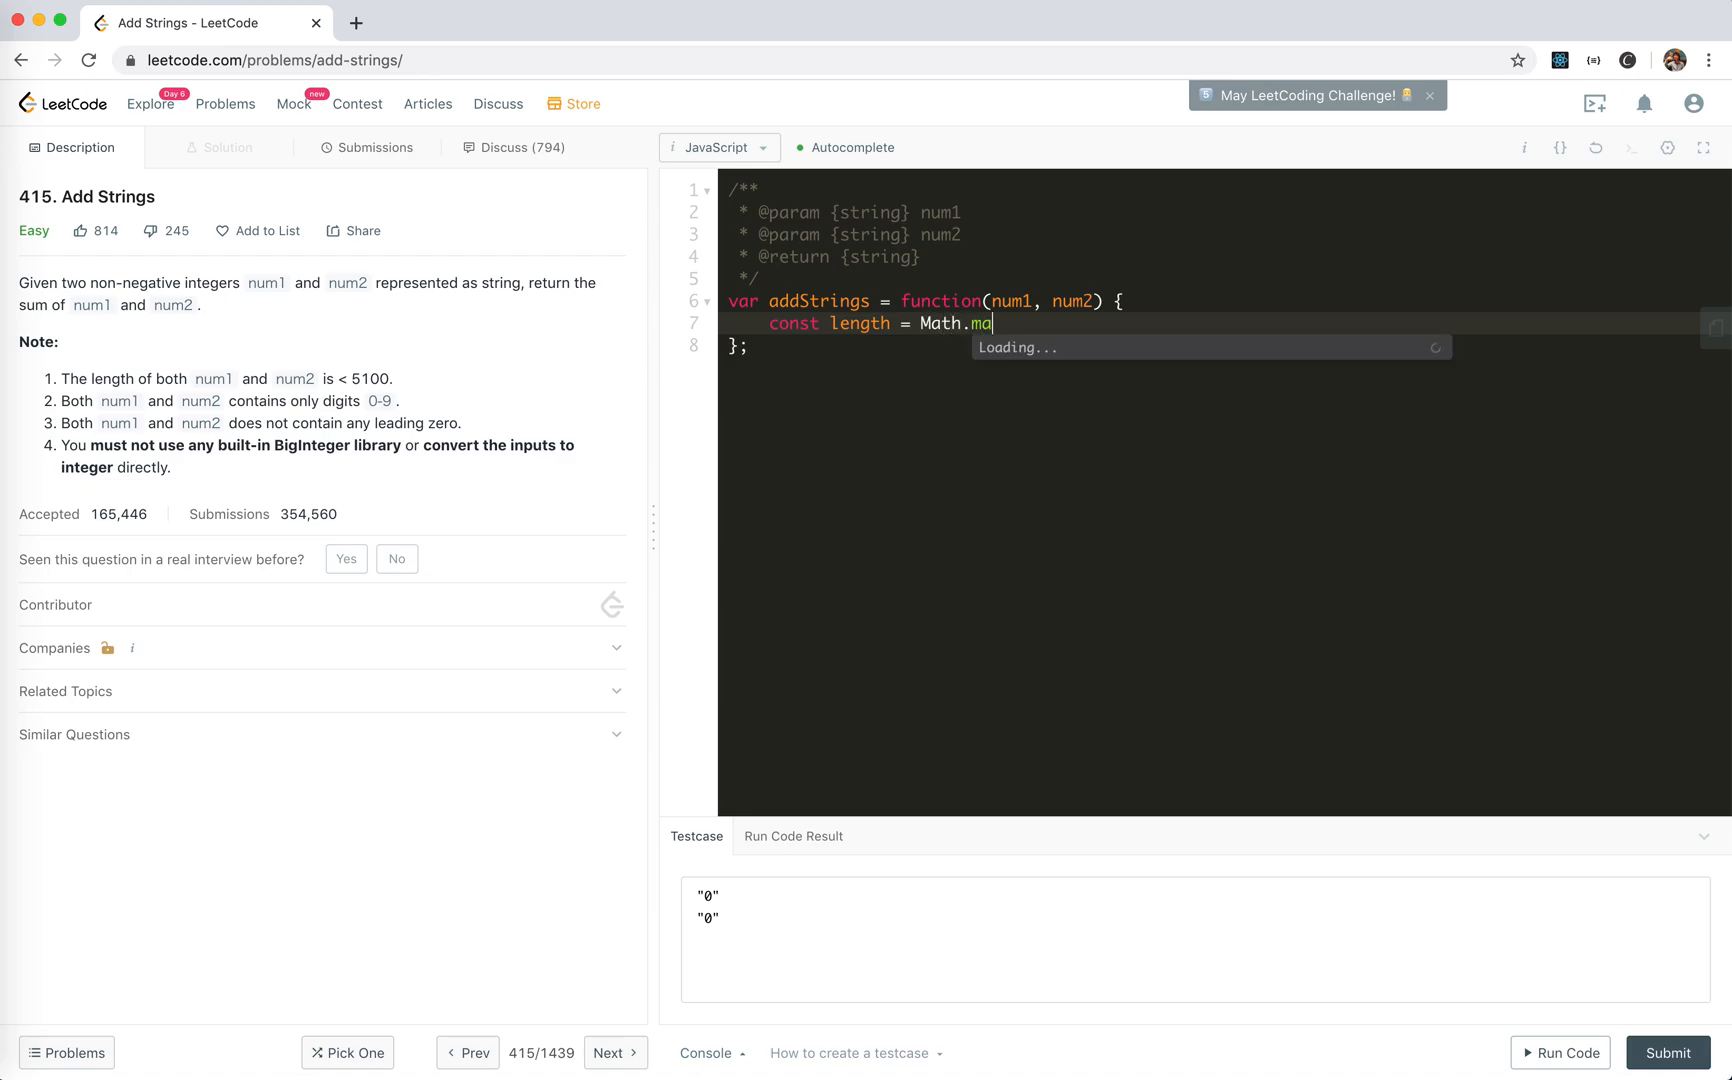
pyautogui.write('x(num1, nu')
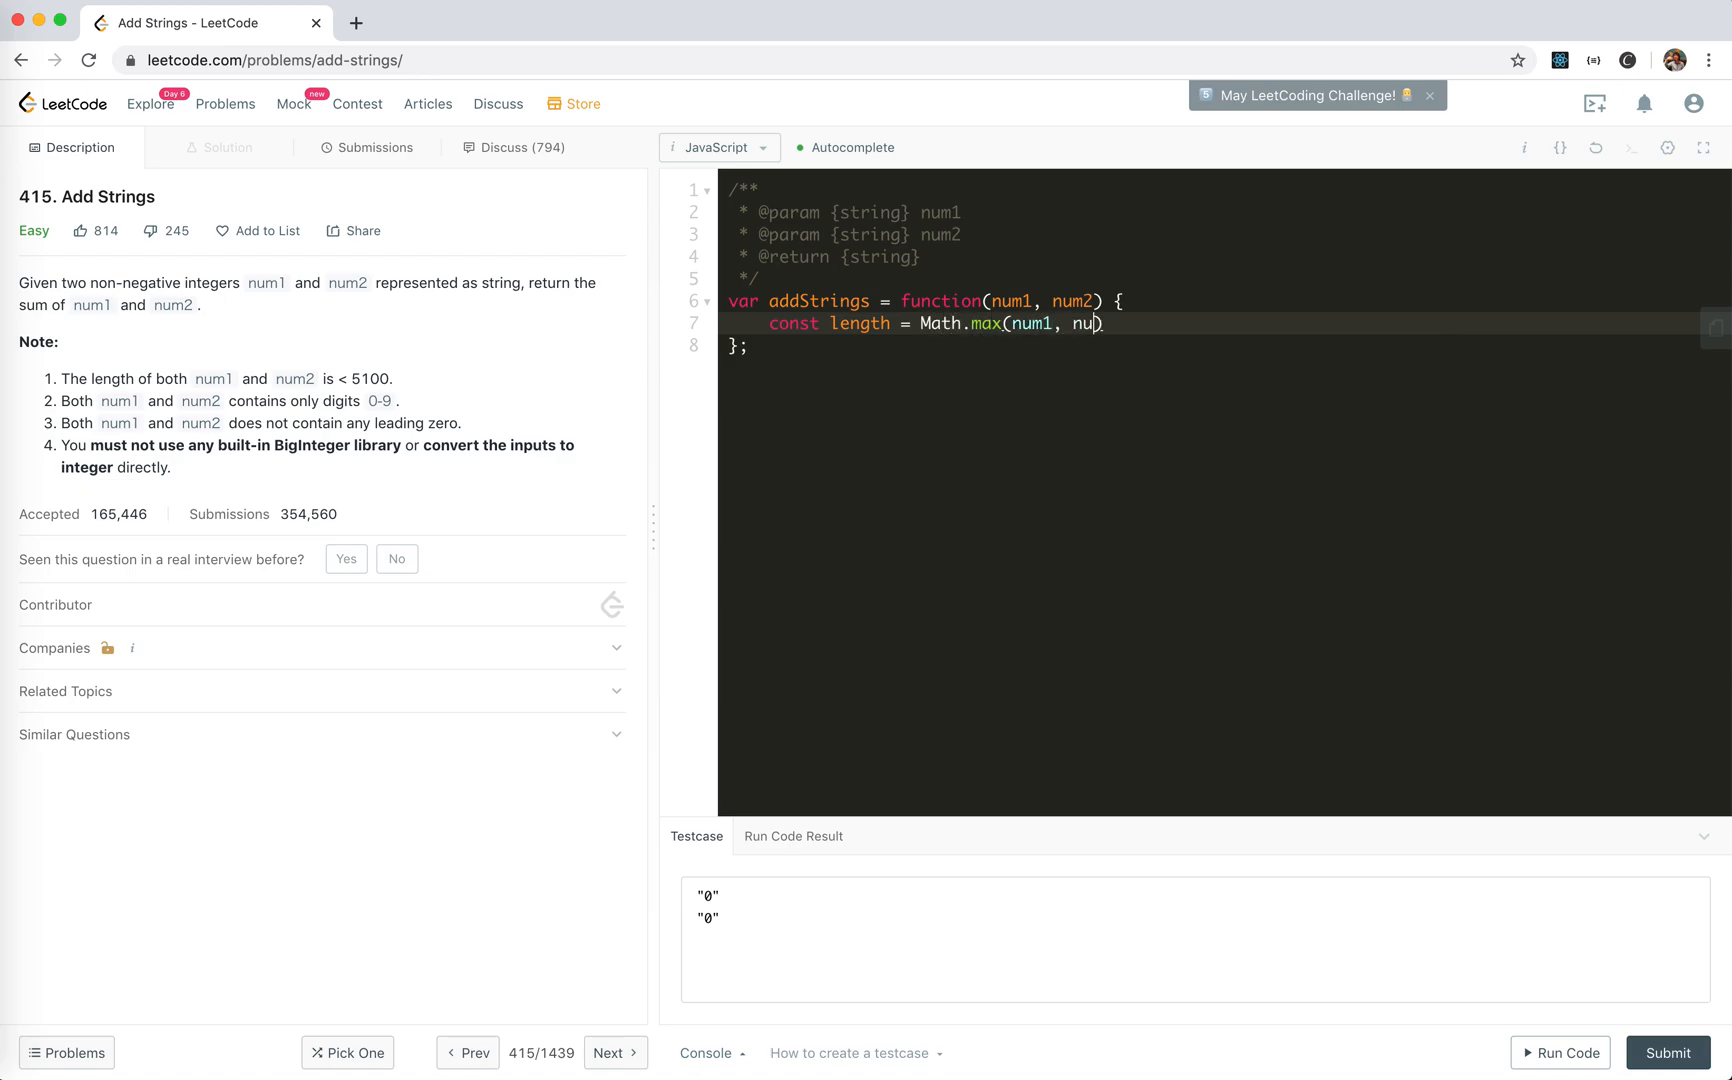
pyautogui.press('BackSpace')
pyautogui.press('BackSpace')
pyautogui.press('BackSpace')
pyautogui.press('BackSpace')
pyautogui.write('.le')
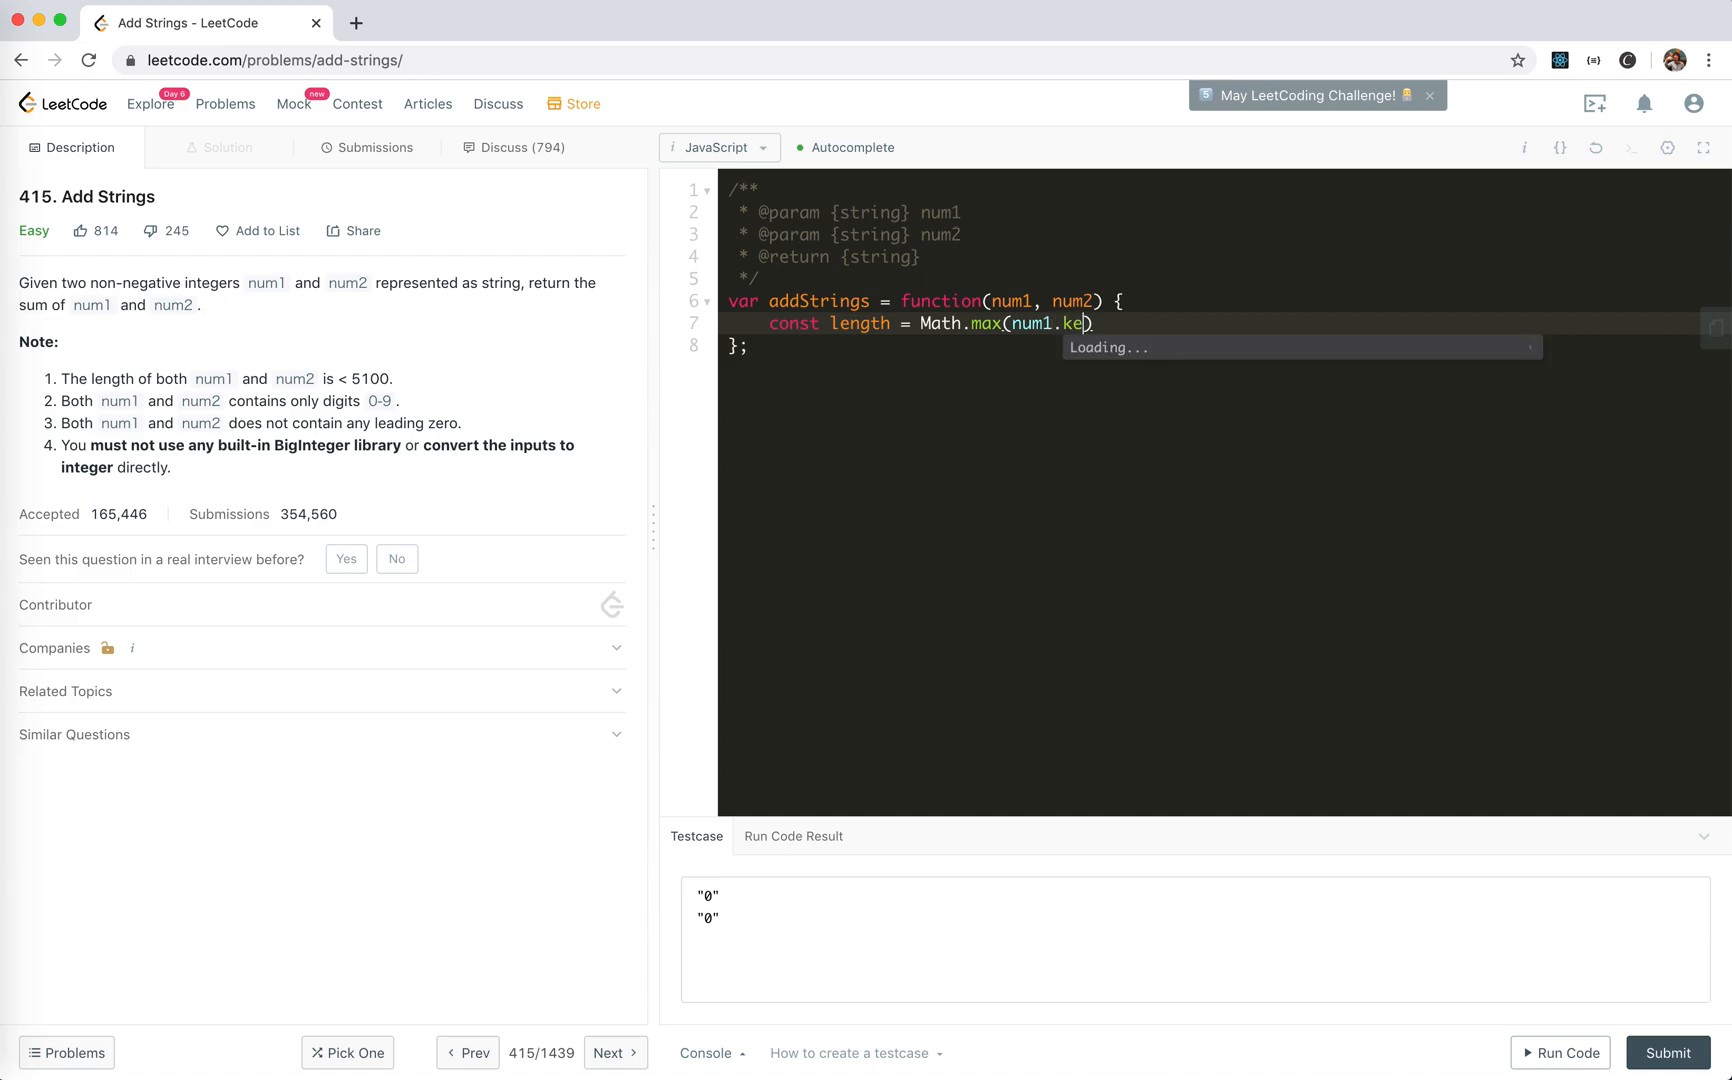
pyautogui.press('BackSpace')
pyautogui.press('BackSpace')
pyautogui.write('length, num2')
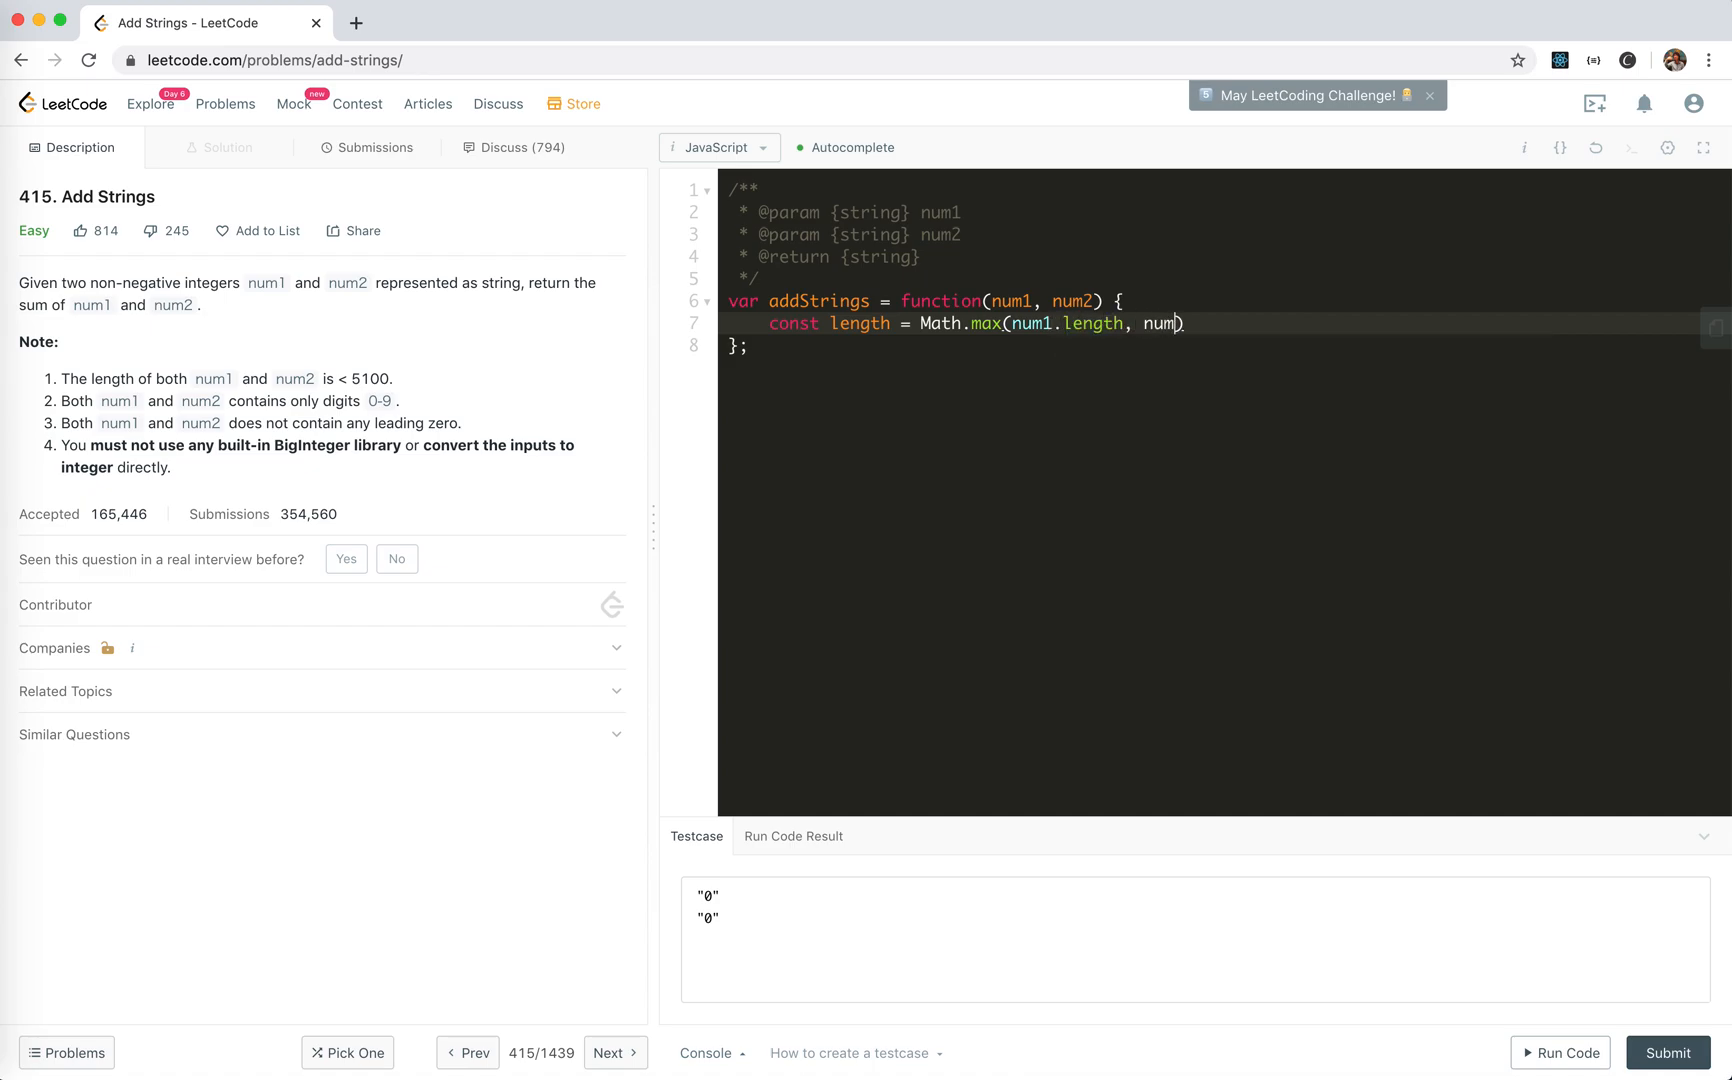
pyautogui.write('.leng')
pyautogui.press('BackSpace')
pyautogui.press('BackSpace')
pyautogui.press('BackSpace')
pyautogui.write('en')
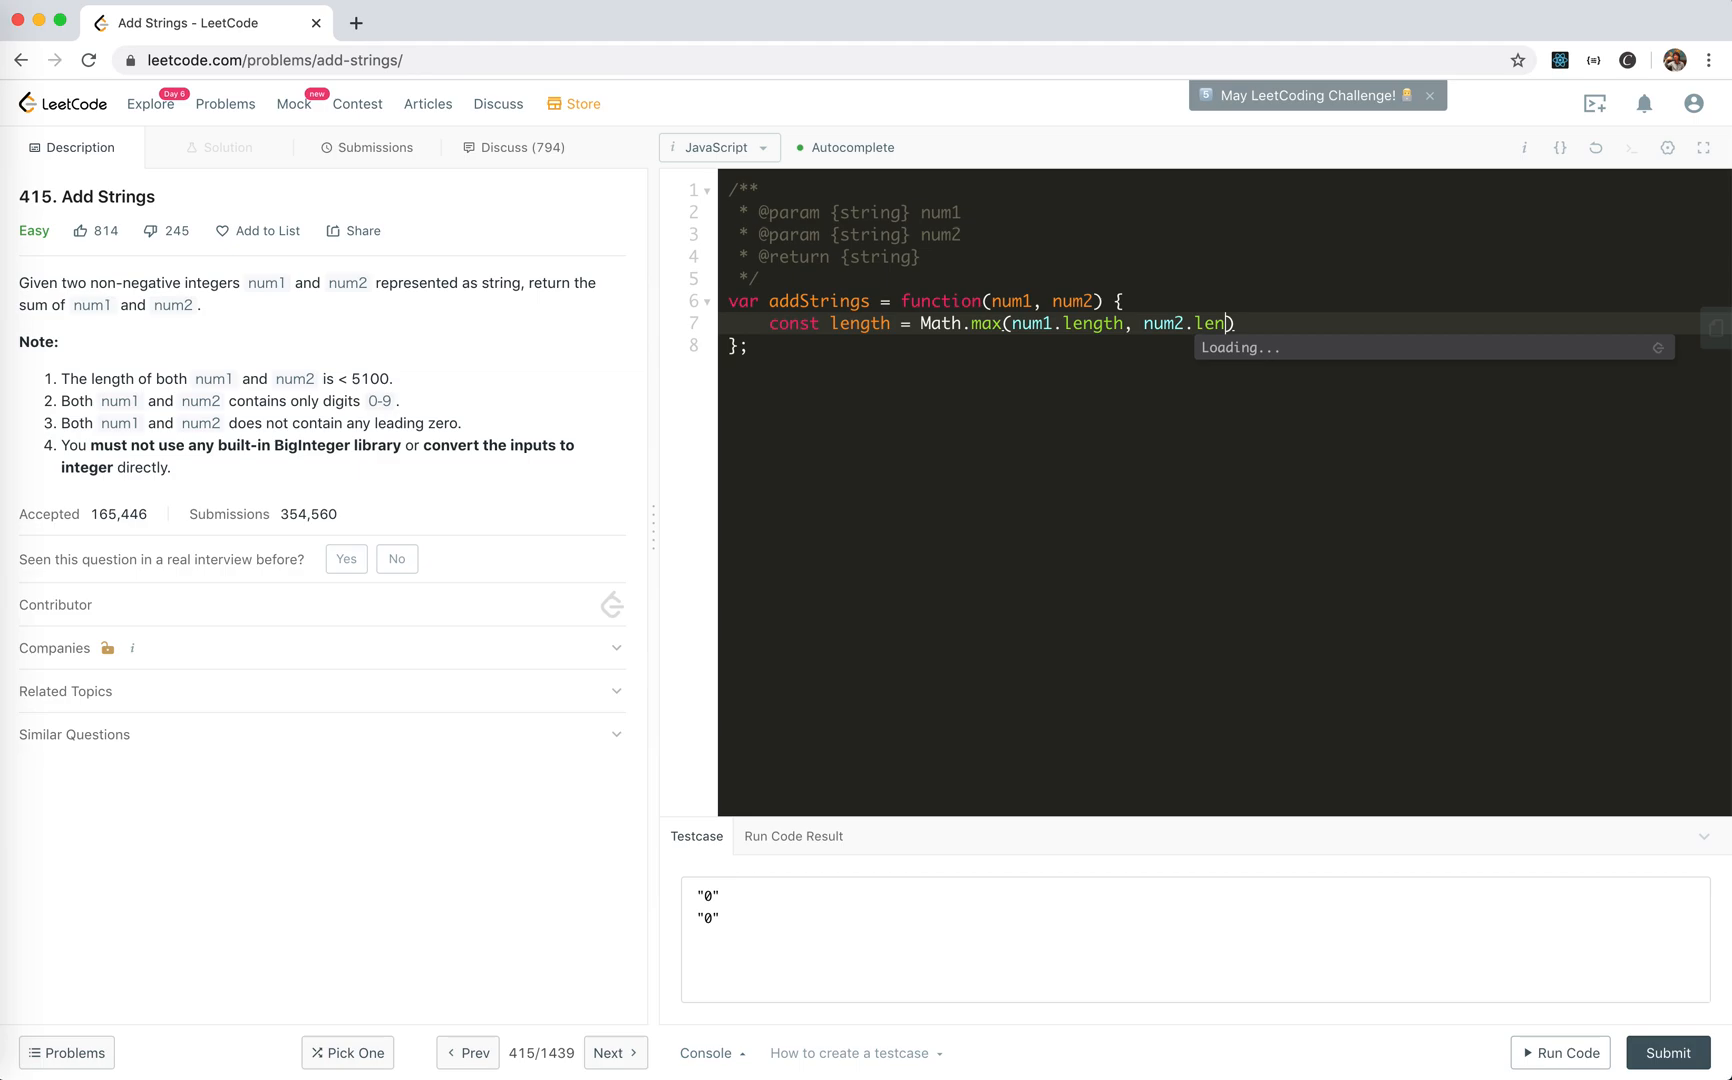
pyautogui.write('gth) ')
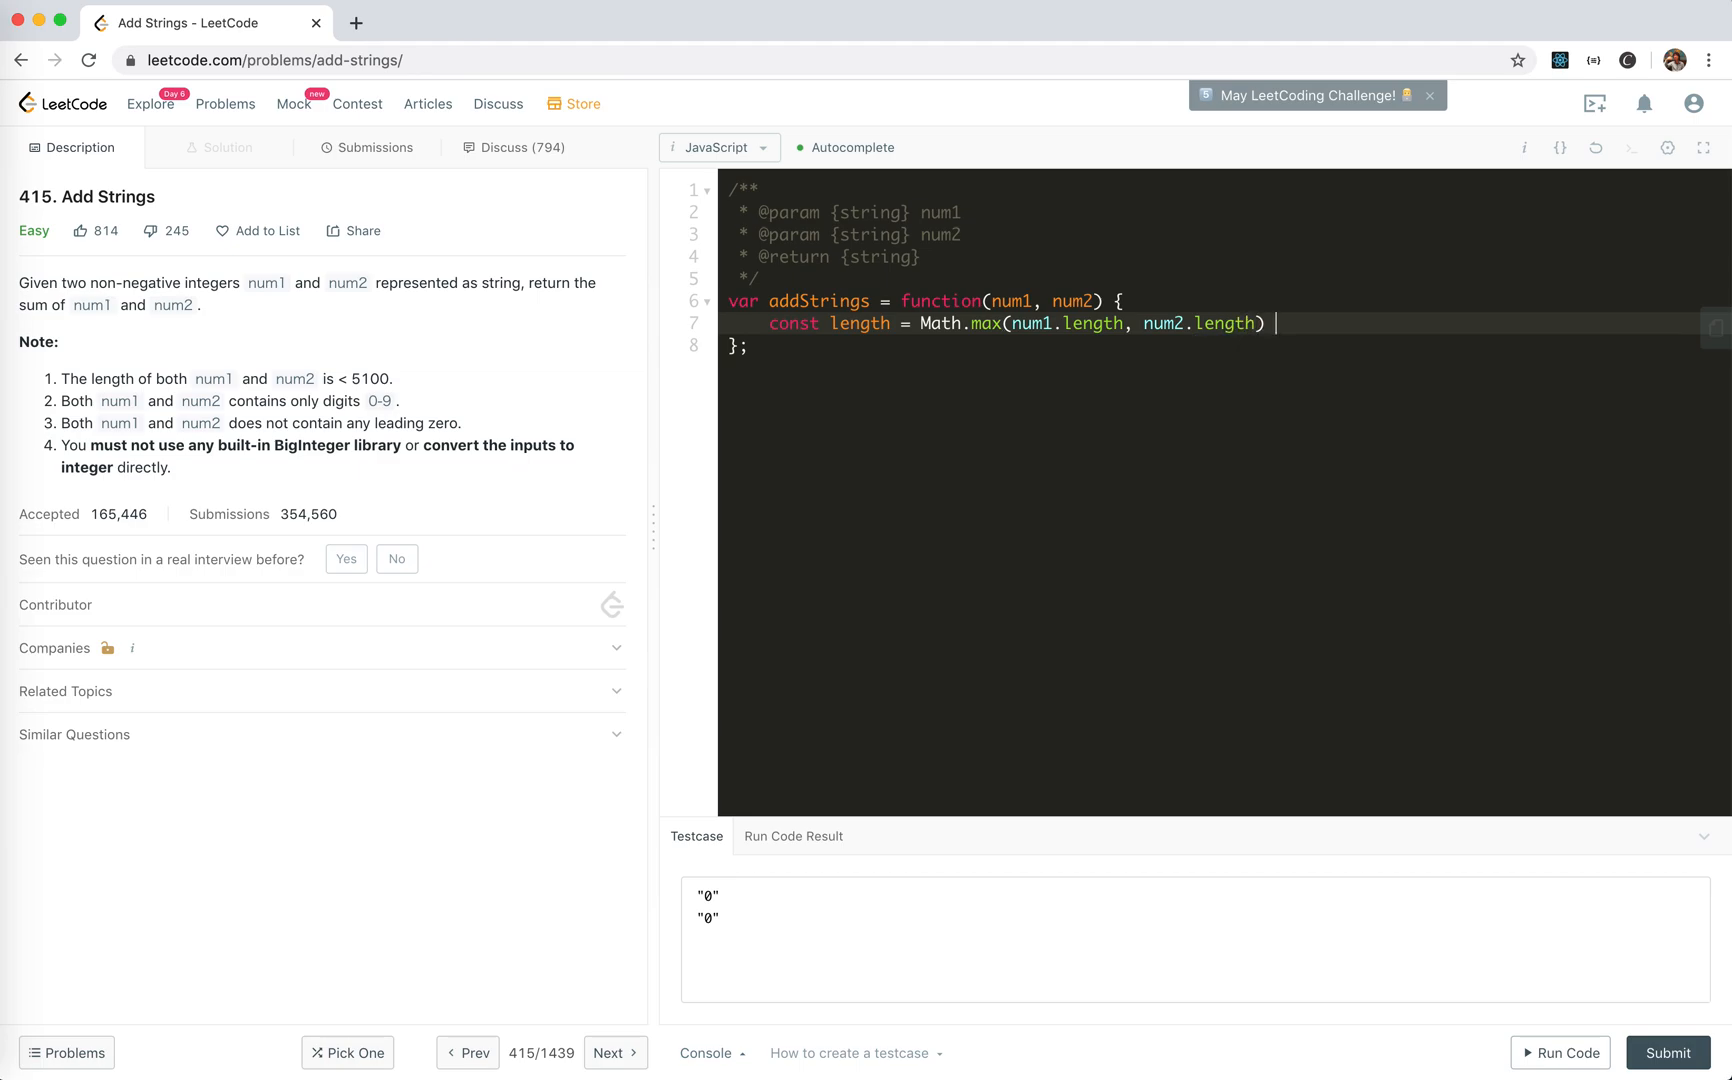
pyautogui.write(' +')
pyautogui.press('BackSpace')
pyautogui.press('BackSpace')
pyautogui.press('BackSpace')
pyautogui.write('+ 1')
pyautogui.press('Return')
pyautogui.press('Return')
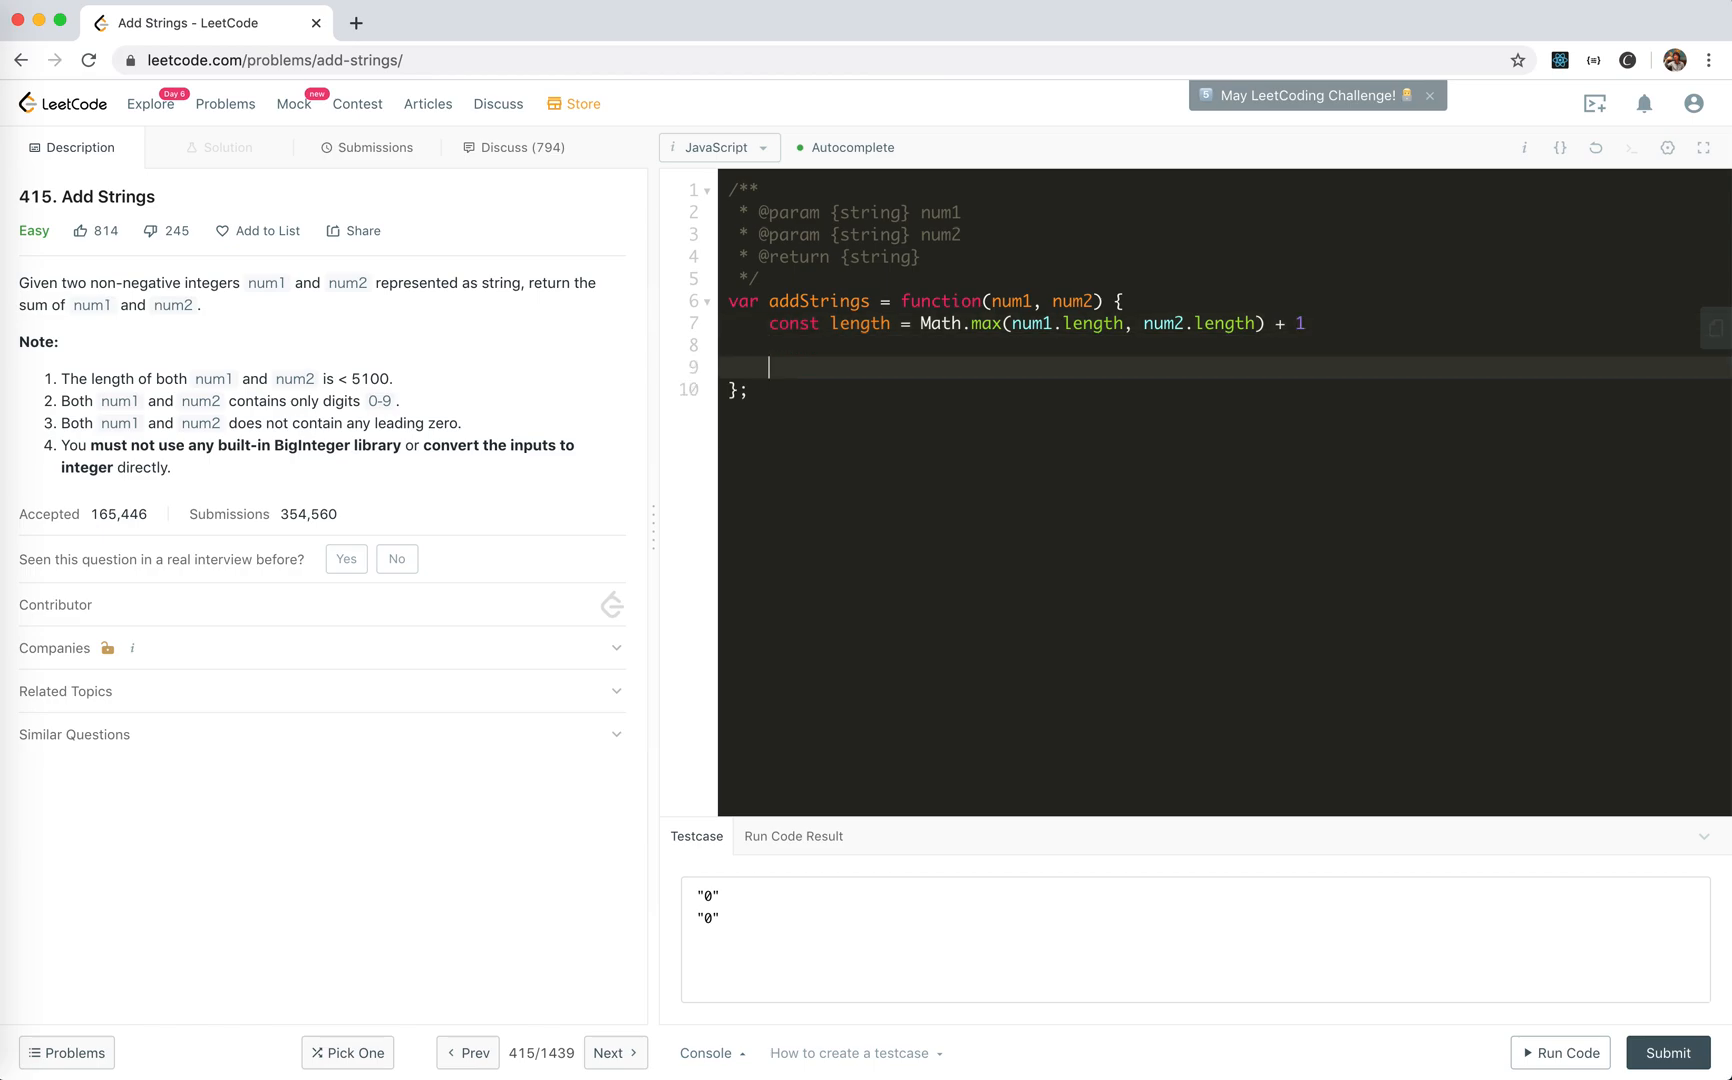
pyautogui.write('let car')
pyautogui.write('ry = 0')
# Declare let carry = 0, an empty for loop, and const result = new Array(length) above carry
pyautogui.press('Return')
pyautogui.press('Return')
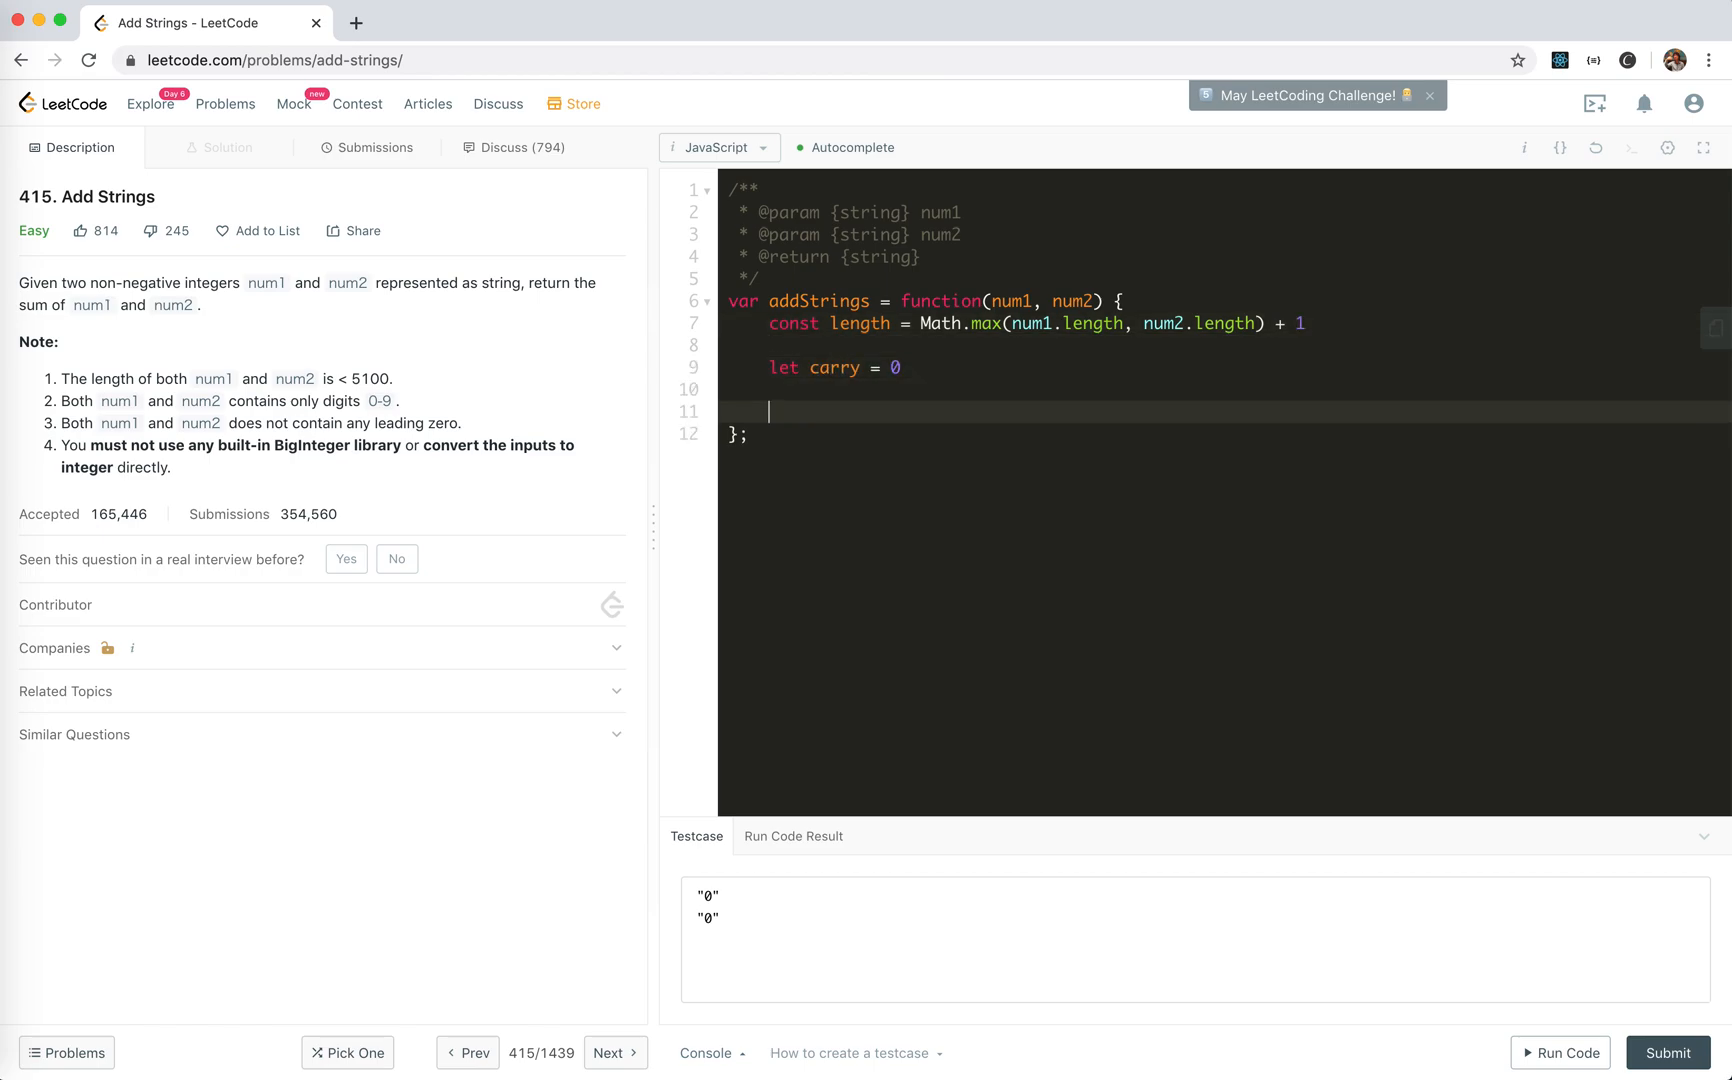
pyautogui.write('for (let i = 9')
pyautogui.write('0; i < leng')
pyautogui.write('th; i++) {')
pyautogui.press('Return')
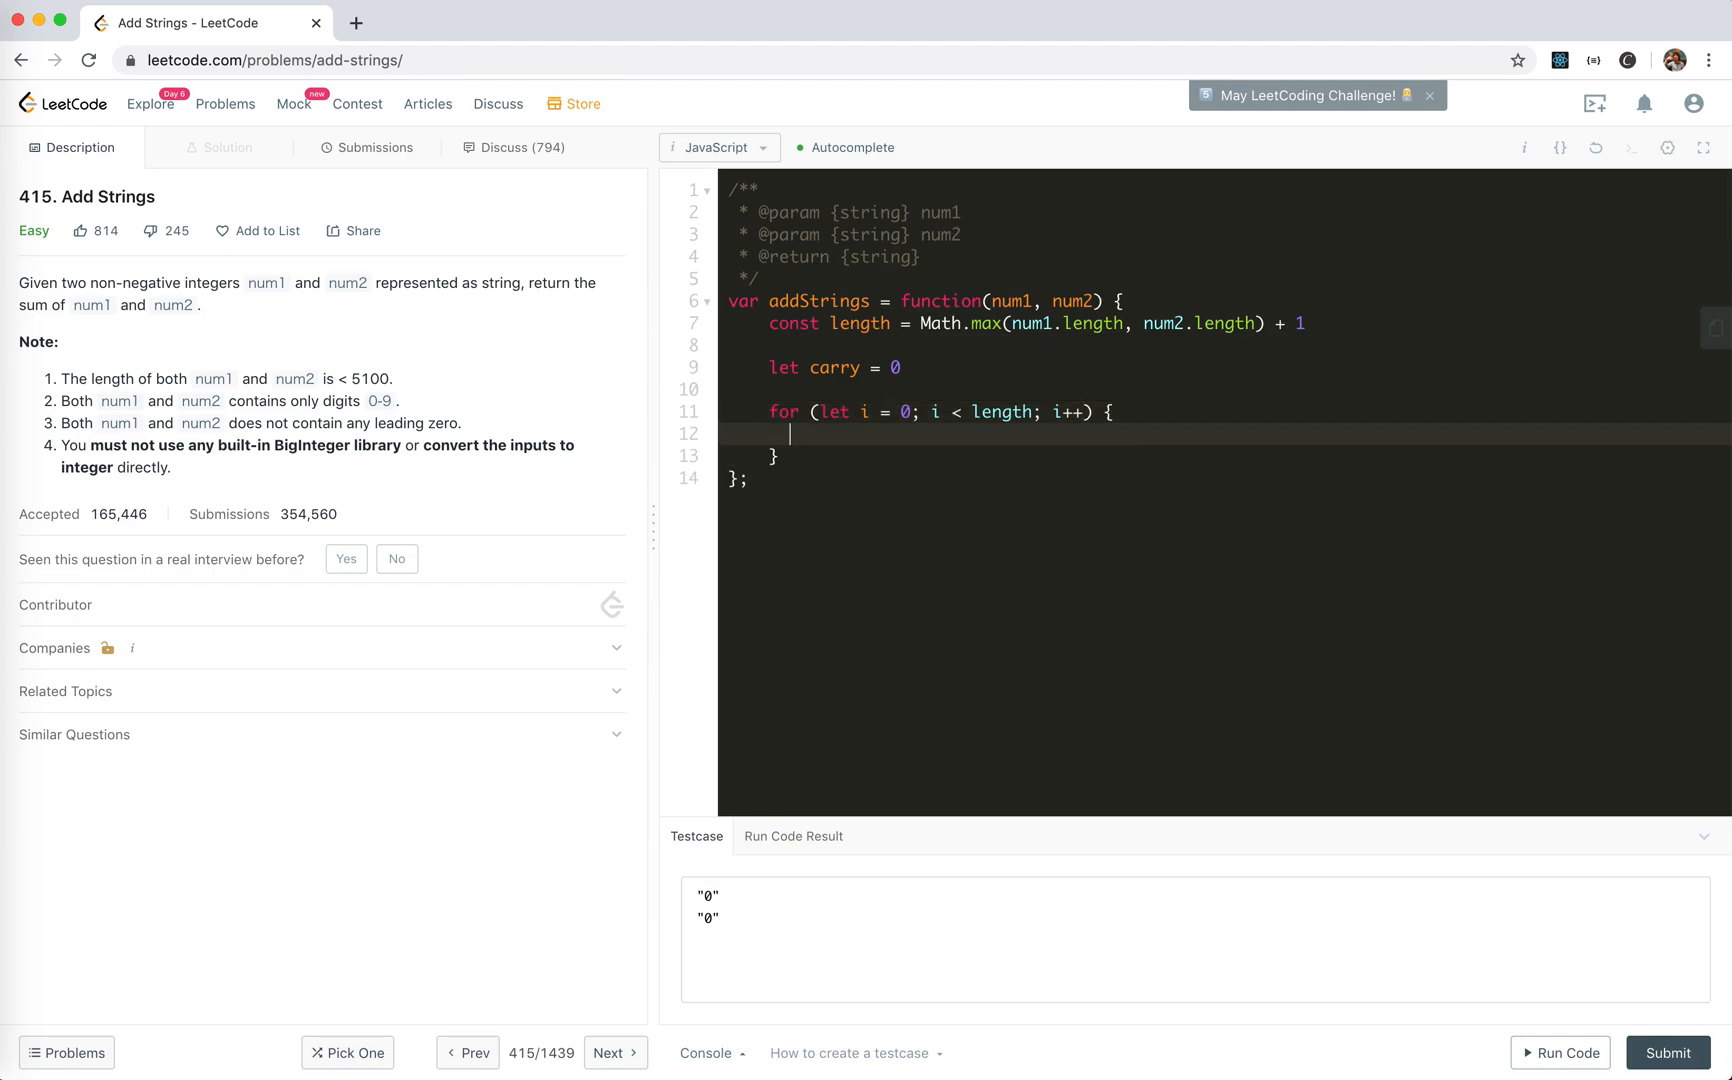
pyautogui.click(806, 348)
pyautogui.write('cons')
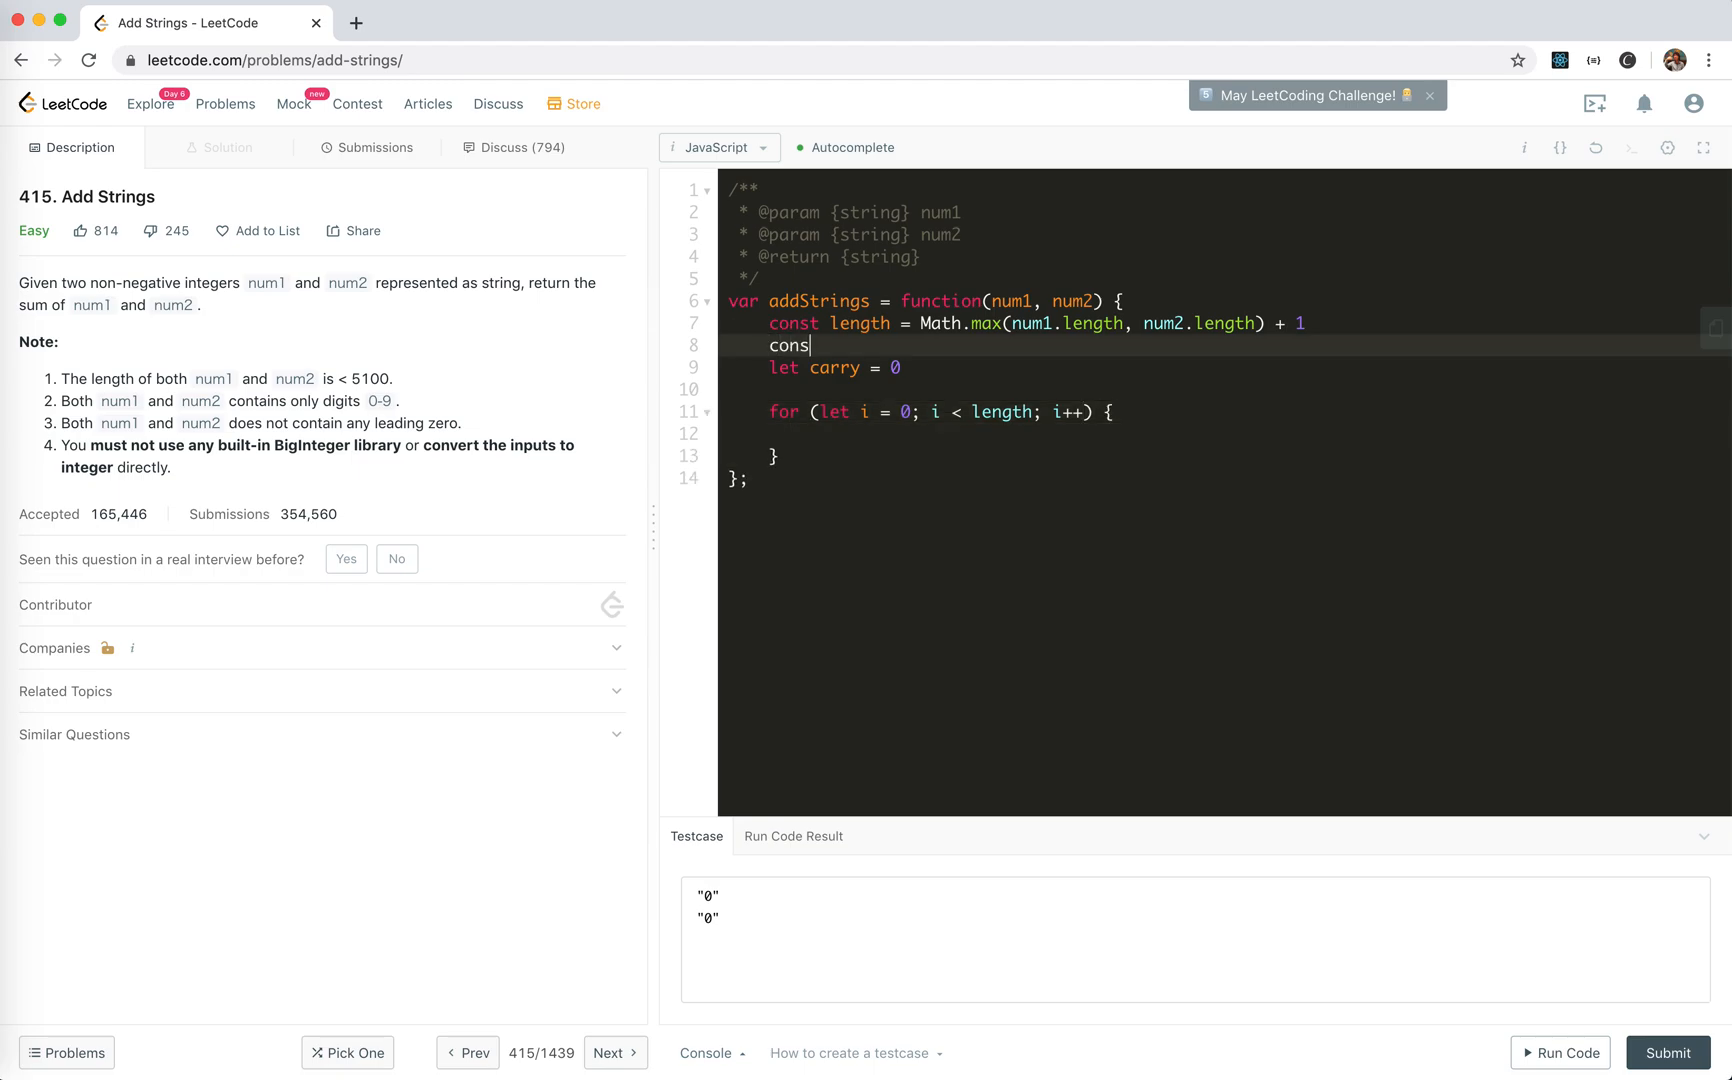
pyautogui.write('t result = [')
pyautogui.press('BackSpace')
pyautogui.write('new')
pyautogui.write(' Array(leng')
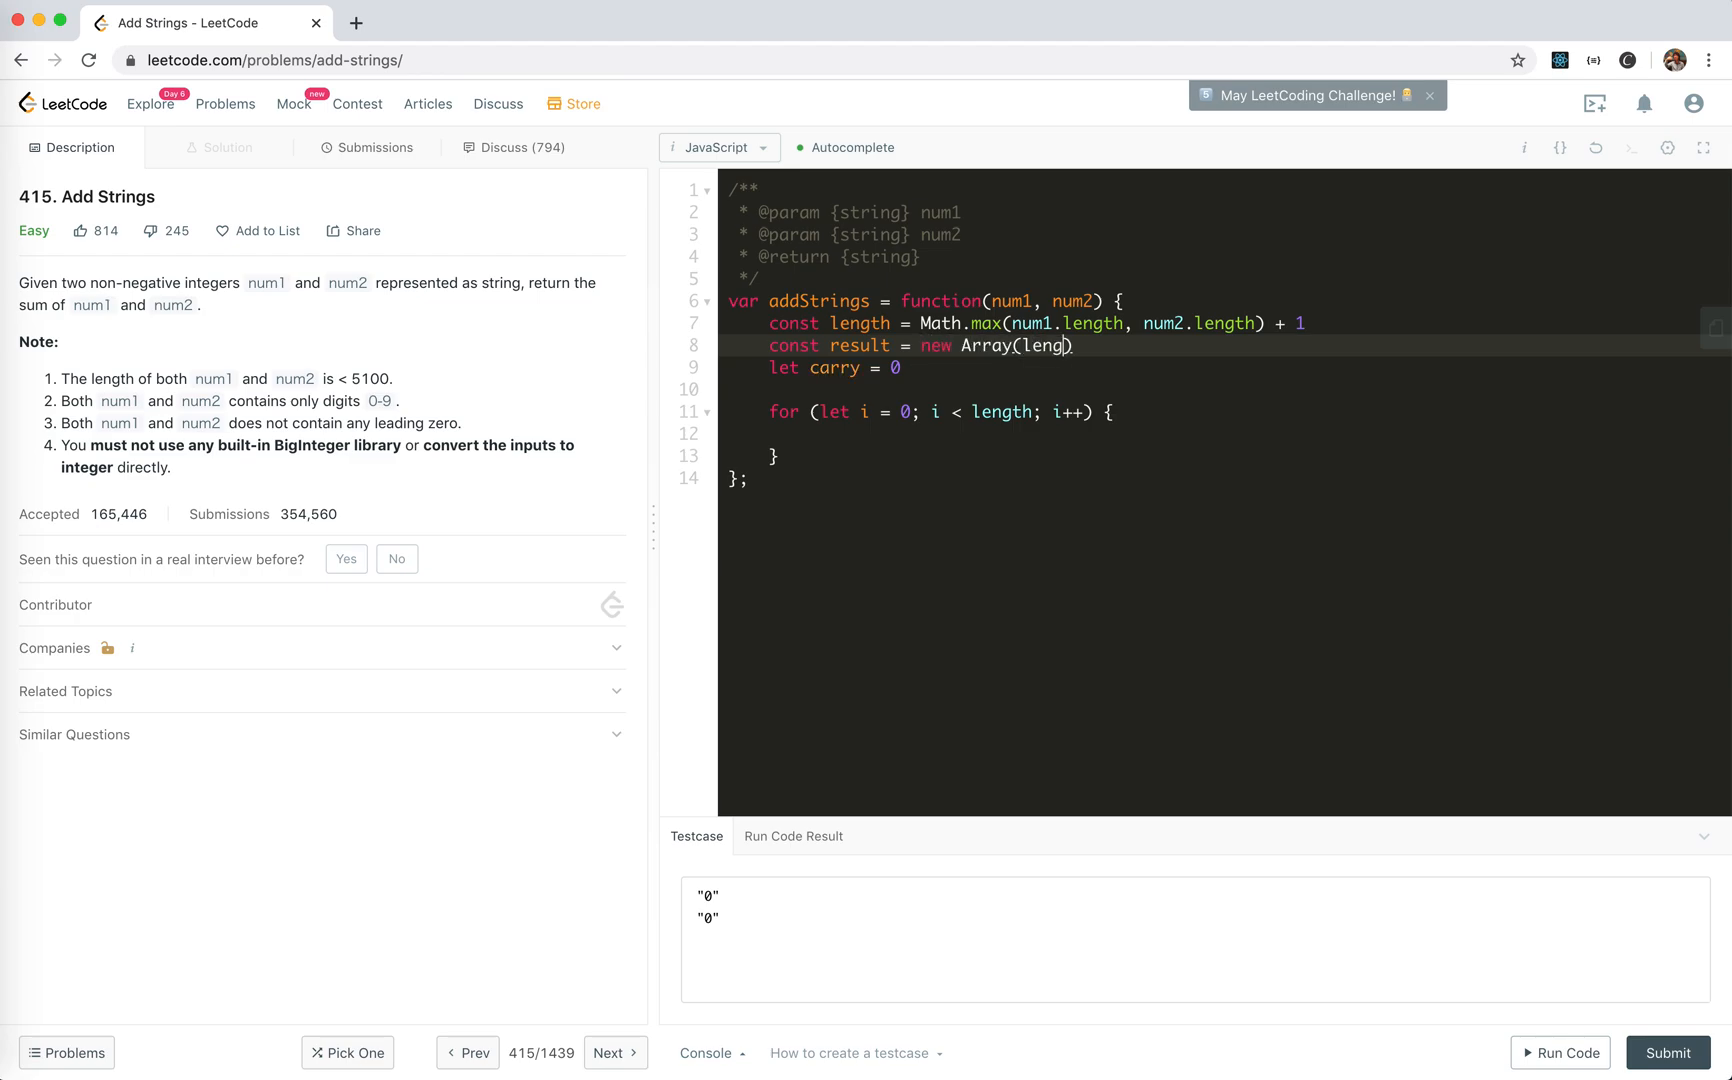
pyautogui.write('th)')
pyautogui.click(840, 435)
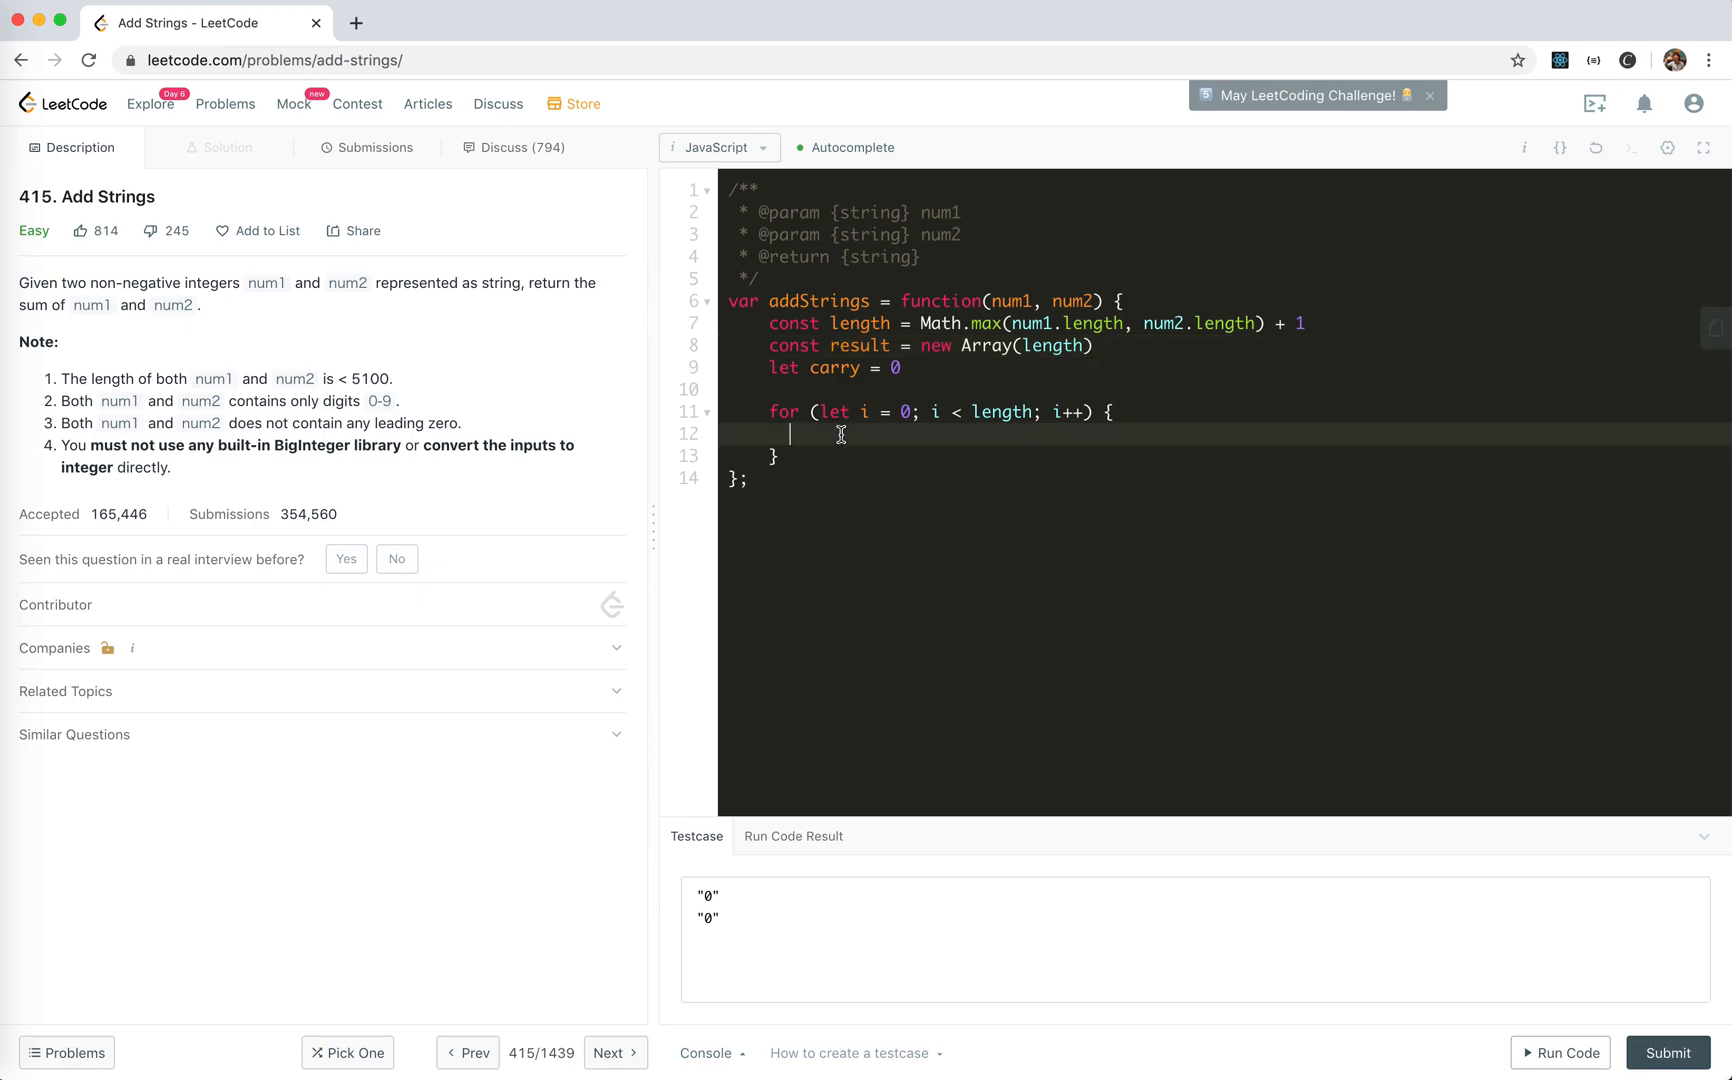
pyautogui.click(1098, 346)
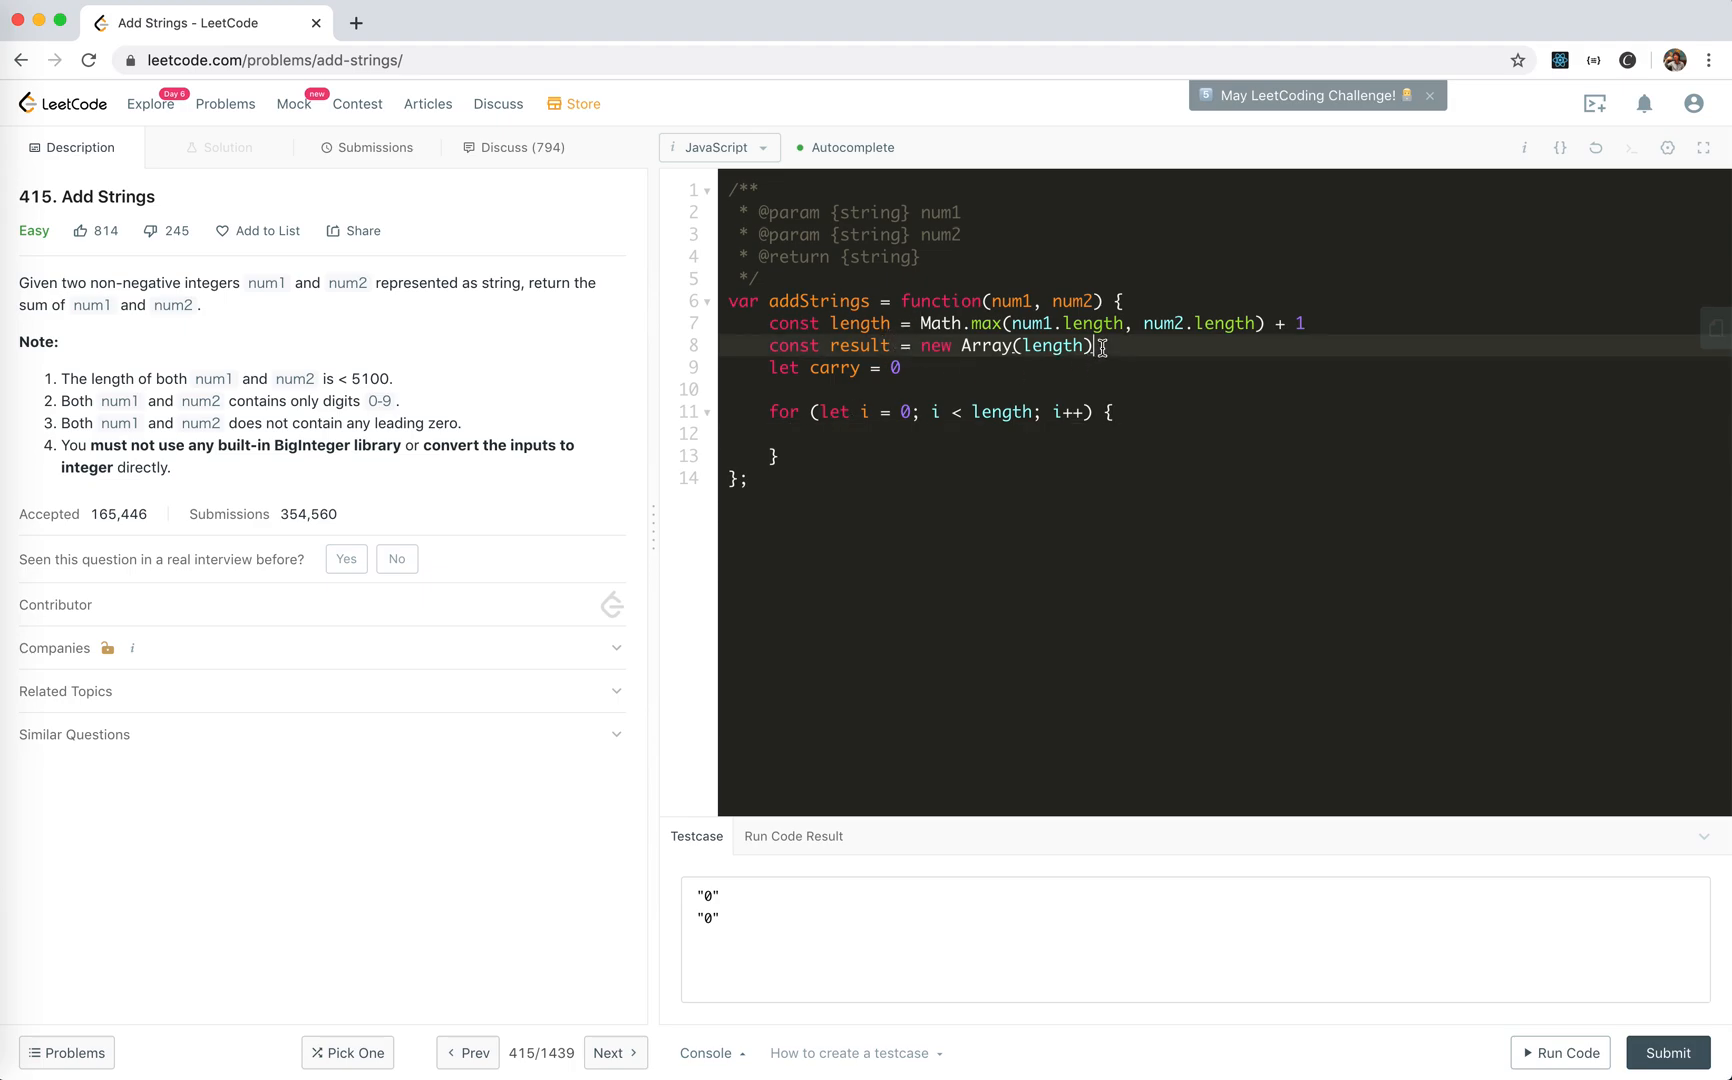
pyautogui.press('Return')
# Read digit1 from the right end of num1 with parseInt(... || 0, 10)
pyautogui.click(851, 459)
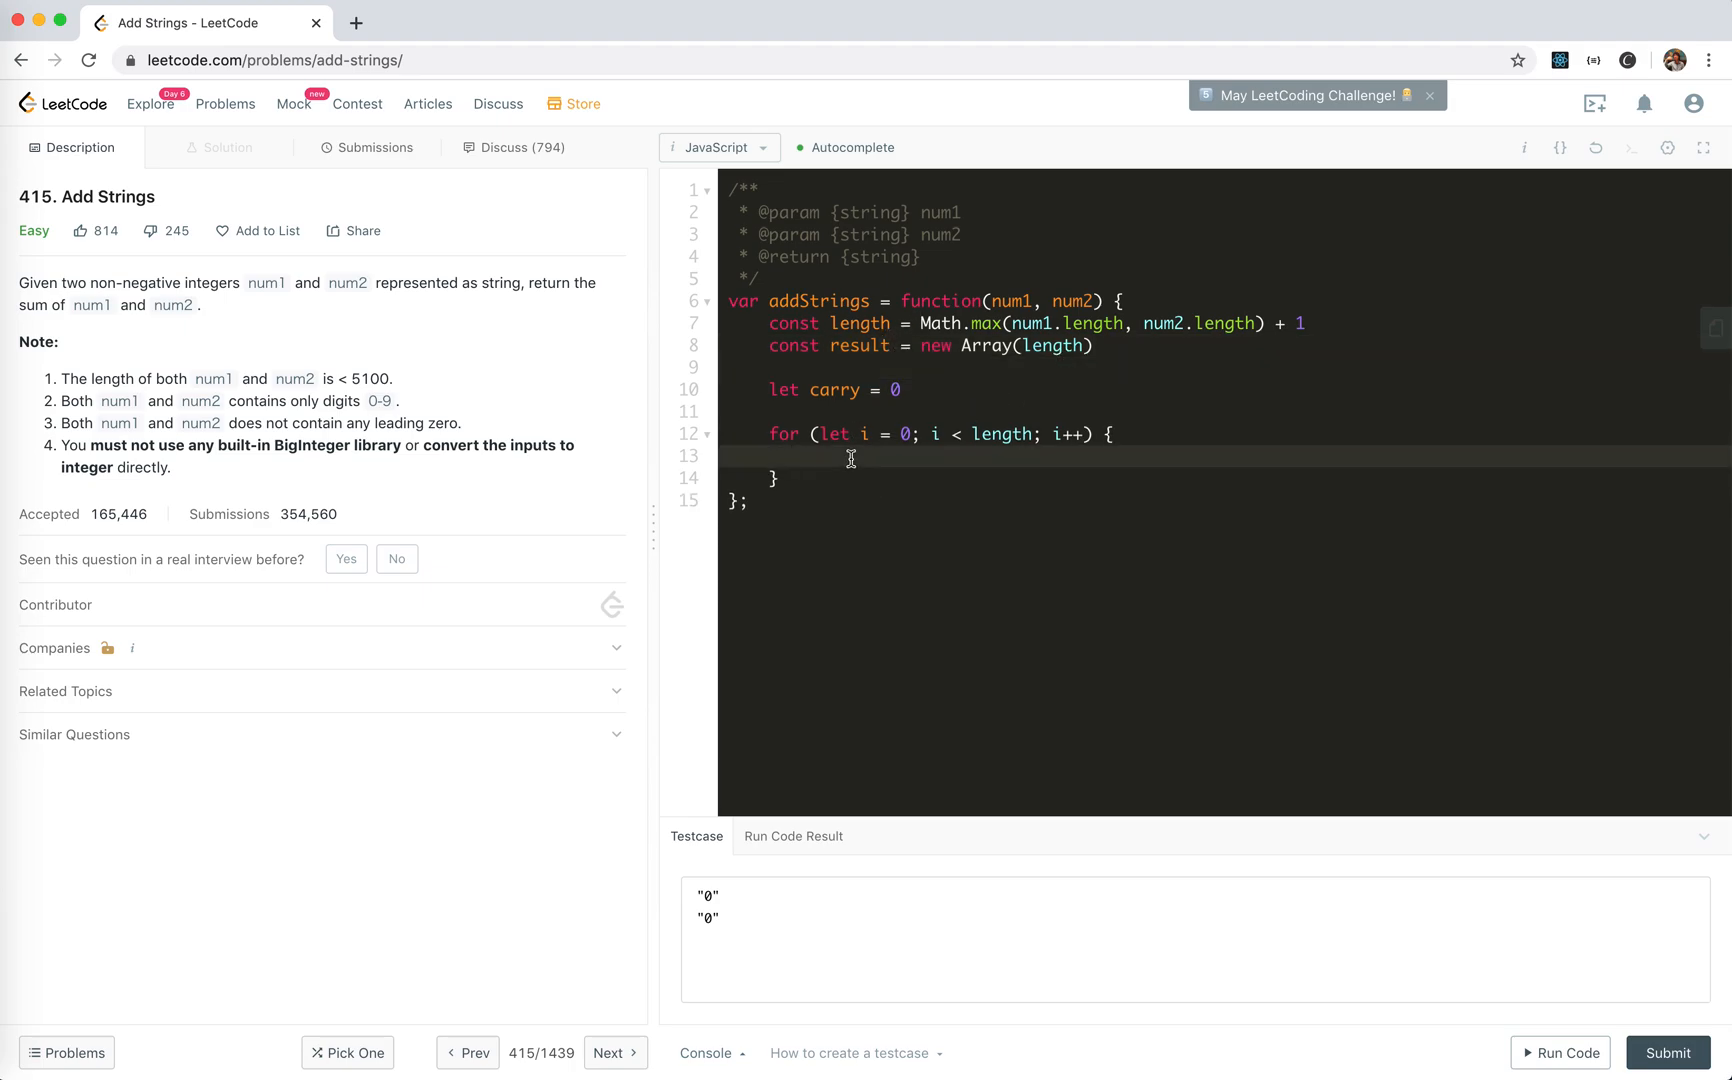
pyautogui.write('const digit1 ')
pyautogui.write('= ')
pyautogui.write('num1')
pyautogui.write('[num1.le')
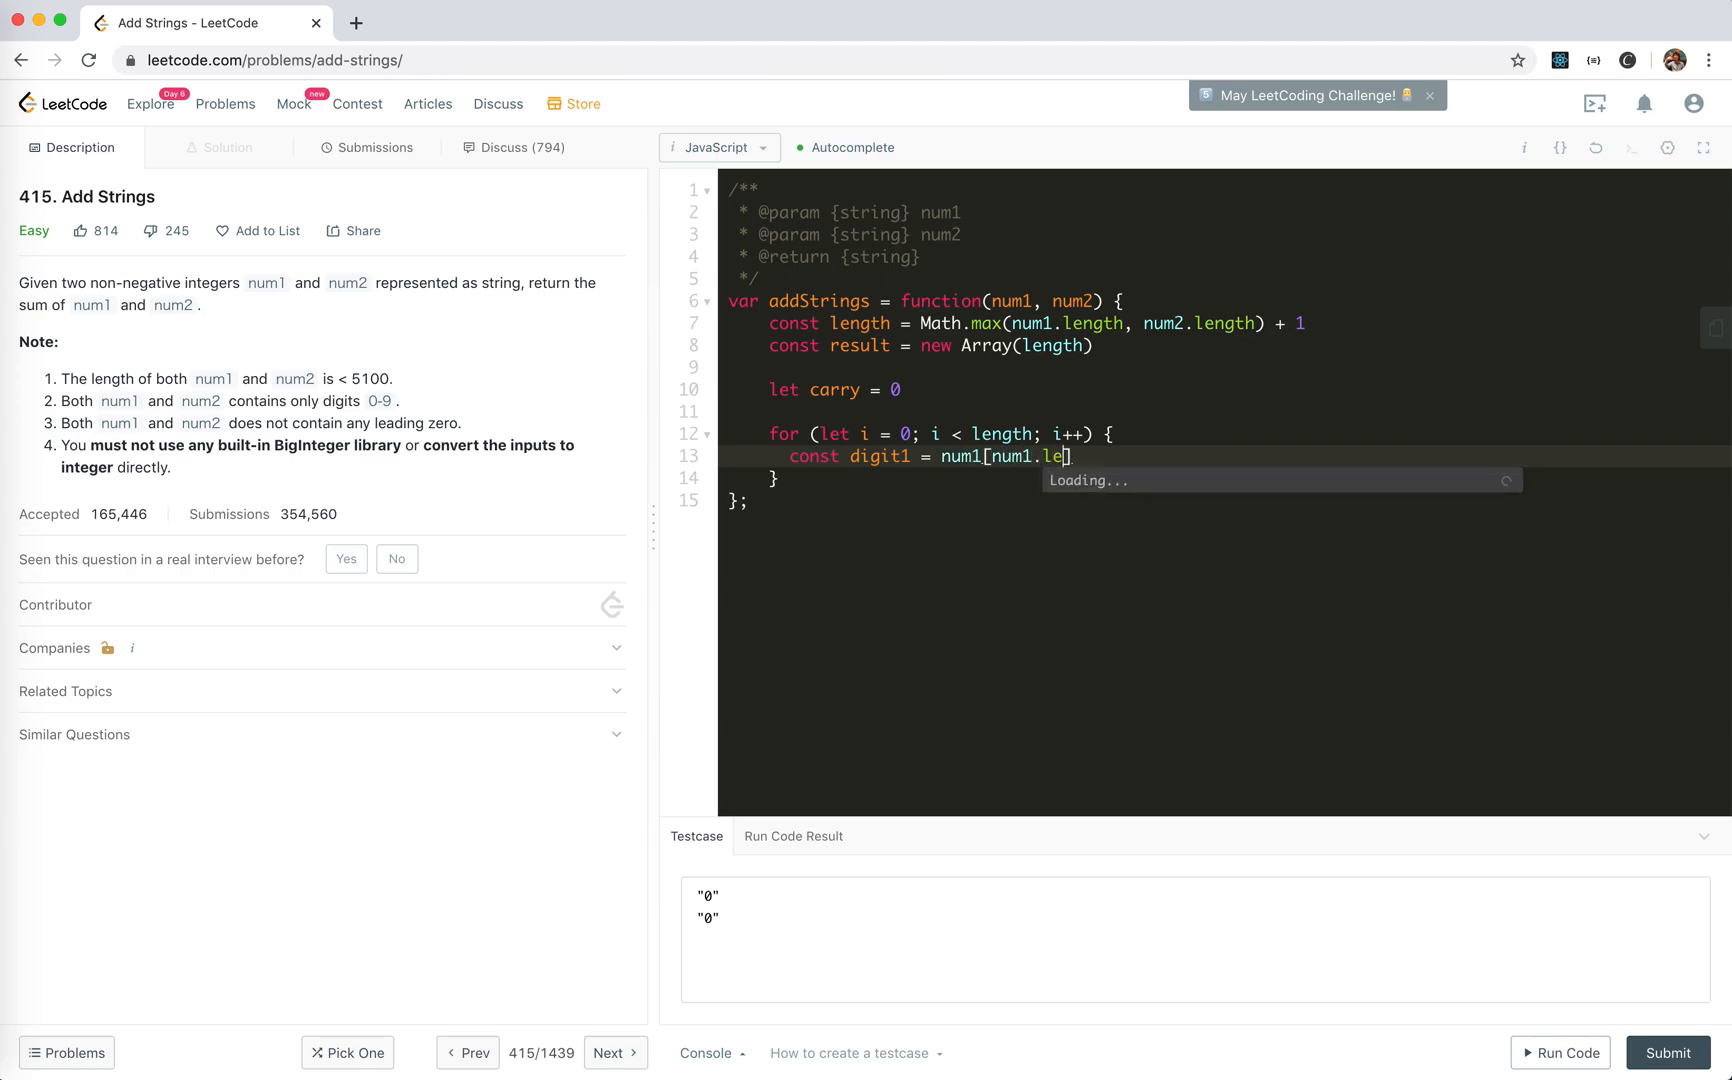
pyautogui.write('ngth - 1- i')
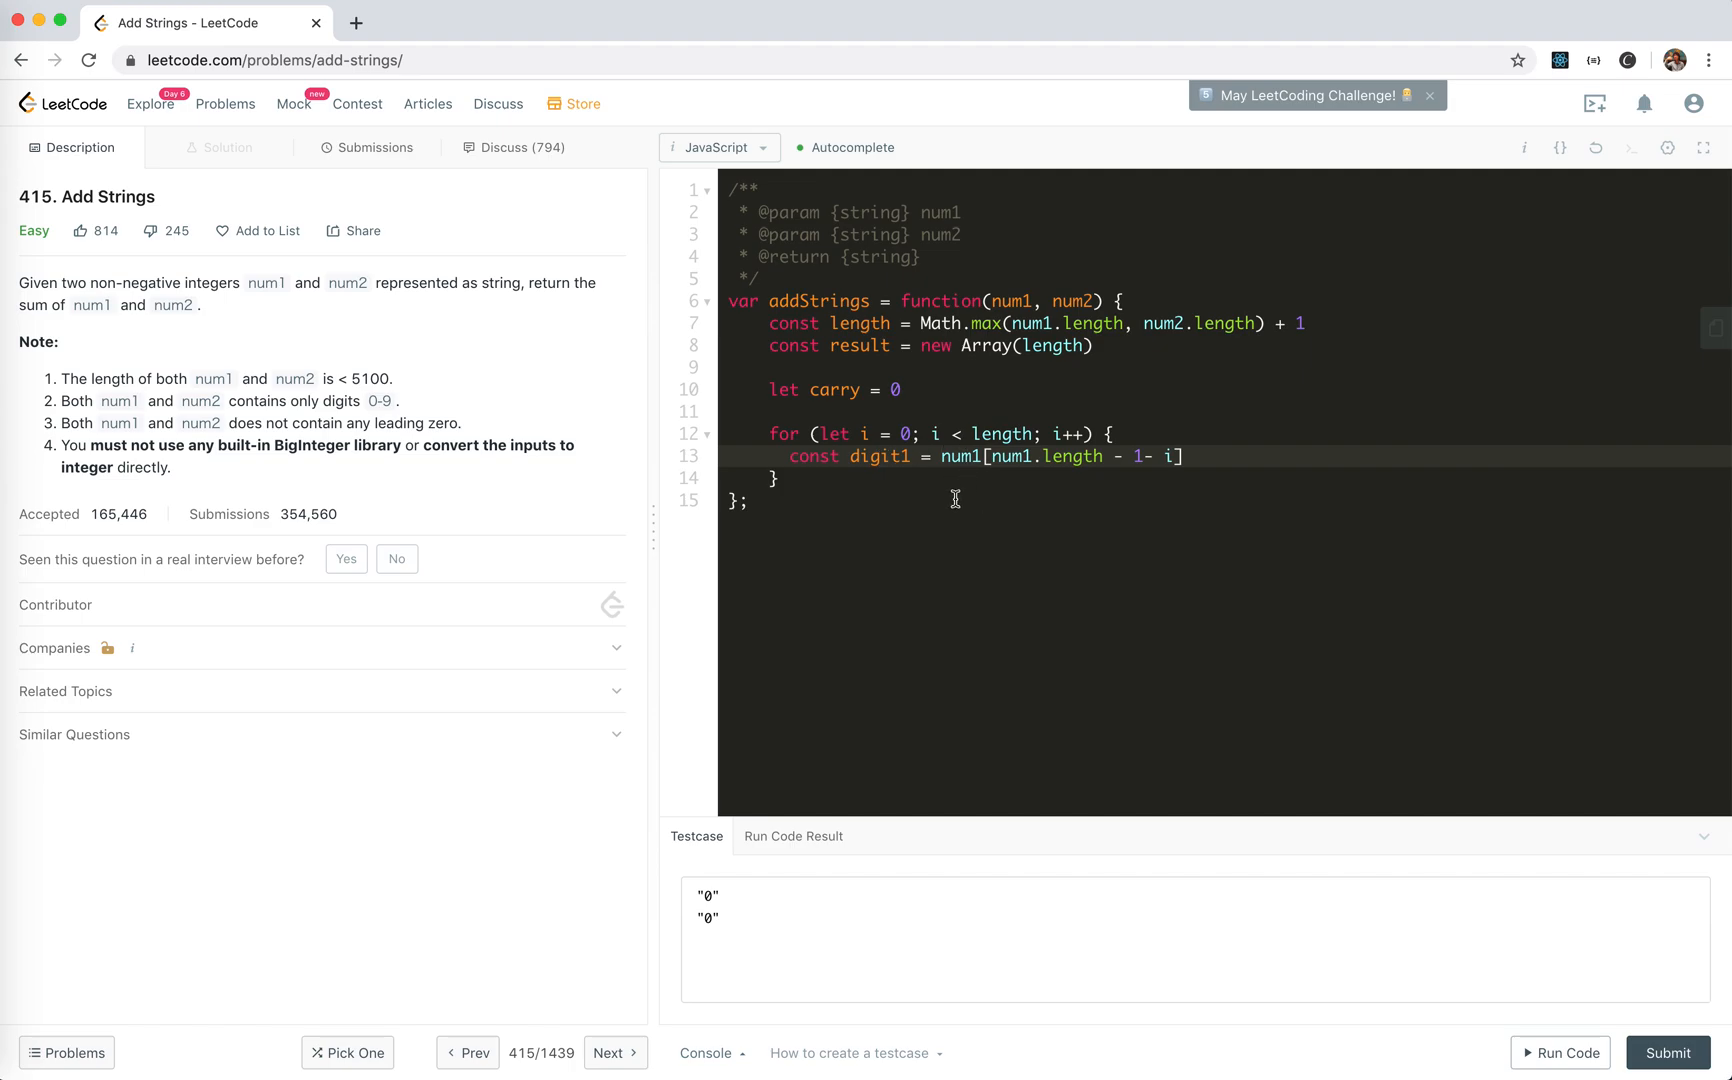
pyautogui.press('End')
pyautogui.write('|| 0')
pyautogui.write(')')
pyautogui.click(942, 457)
pyautogui.write('(')
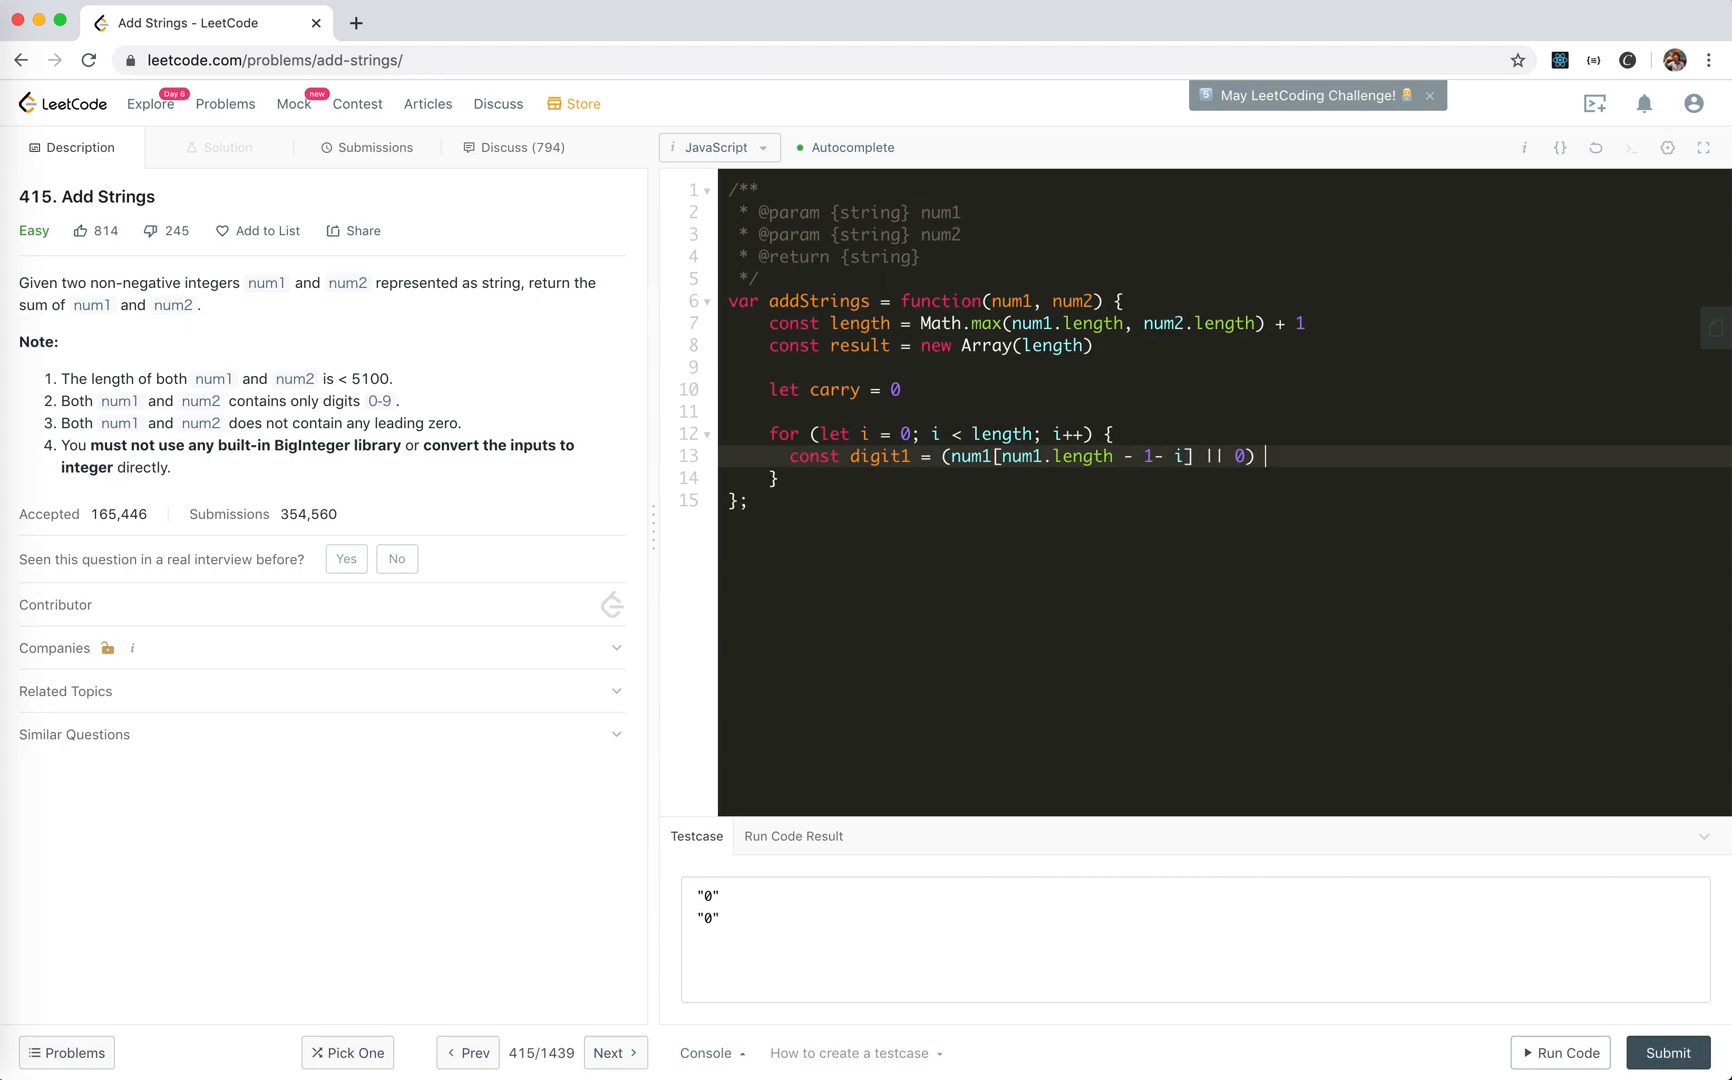
pyautogui.click(941, 456)
pyautogui.write('pars')
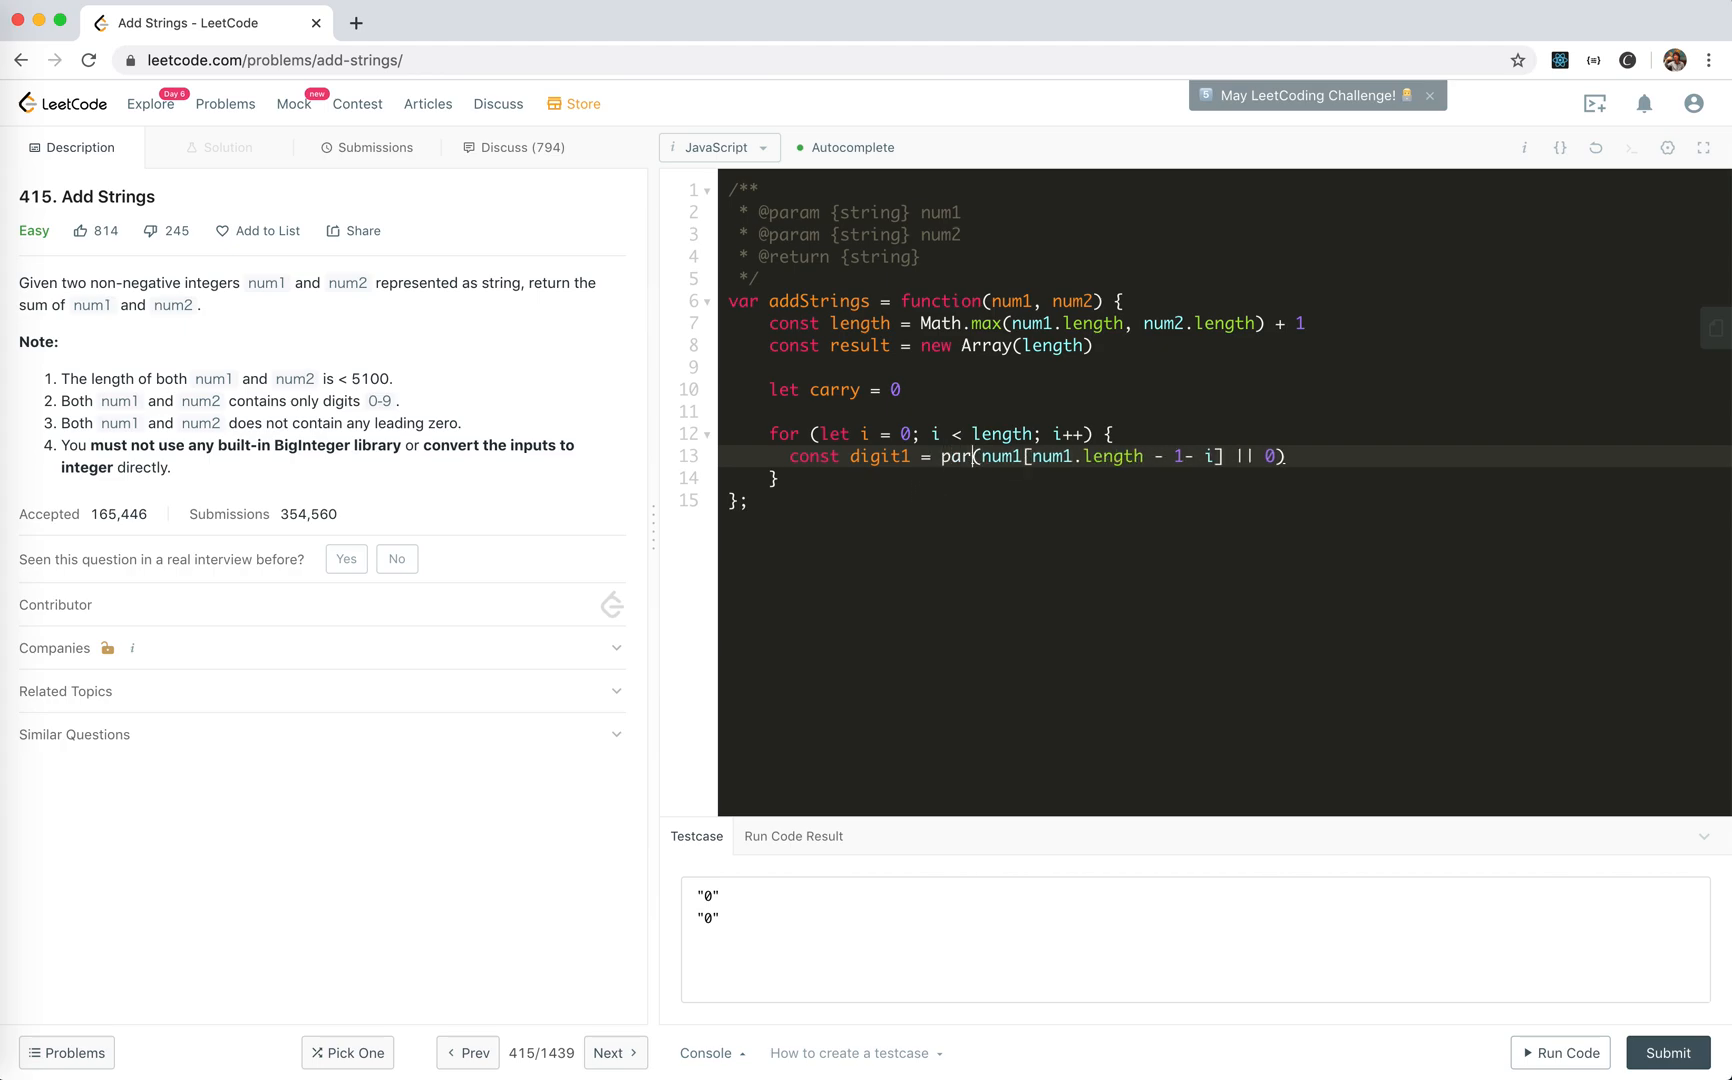
pyautogui.write('eInt')
pyautogui.click(1334, 456)
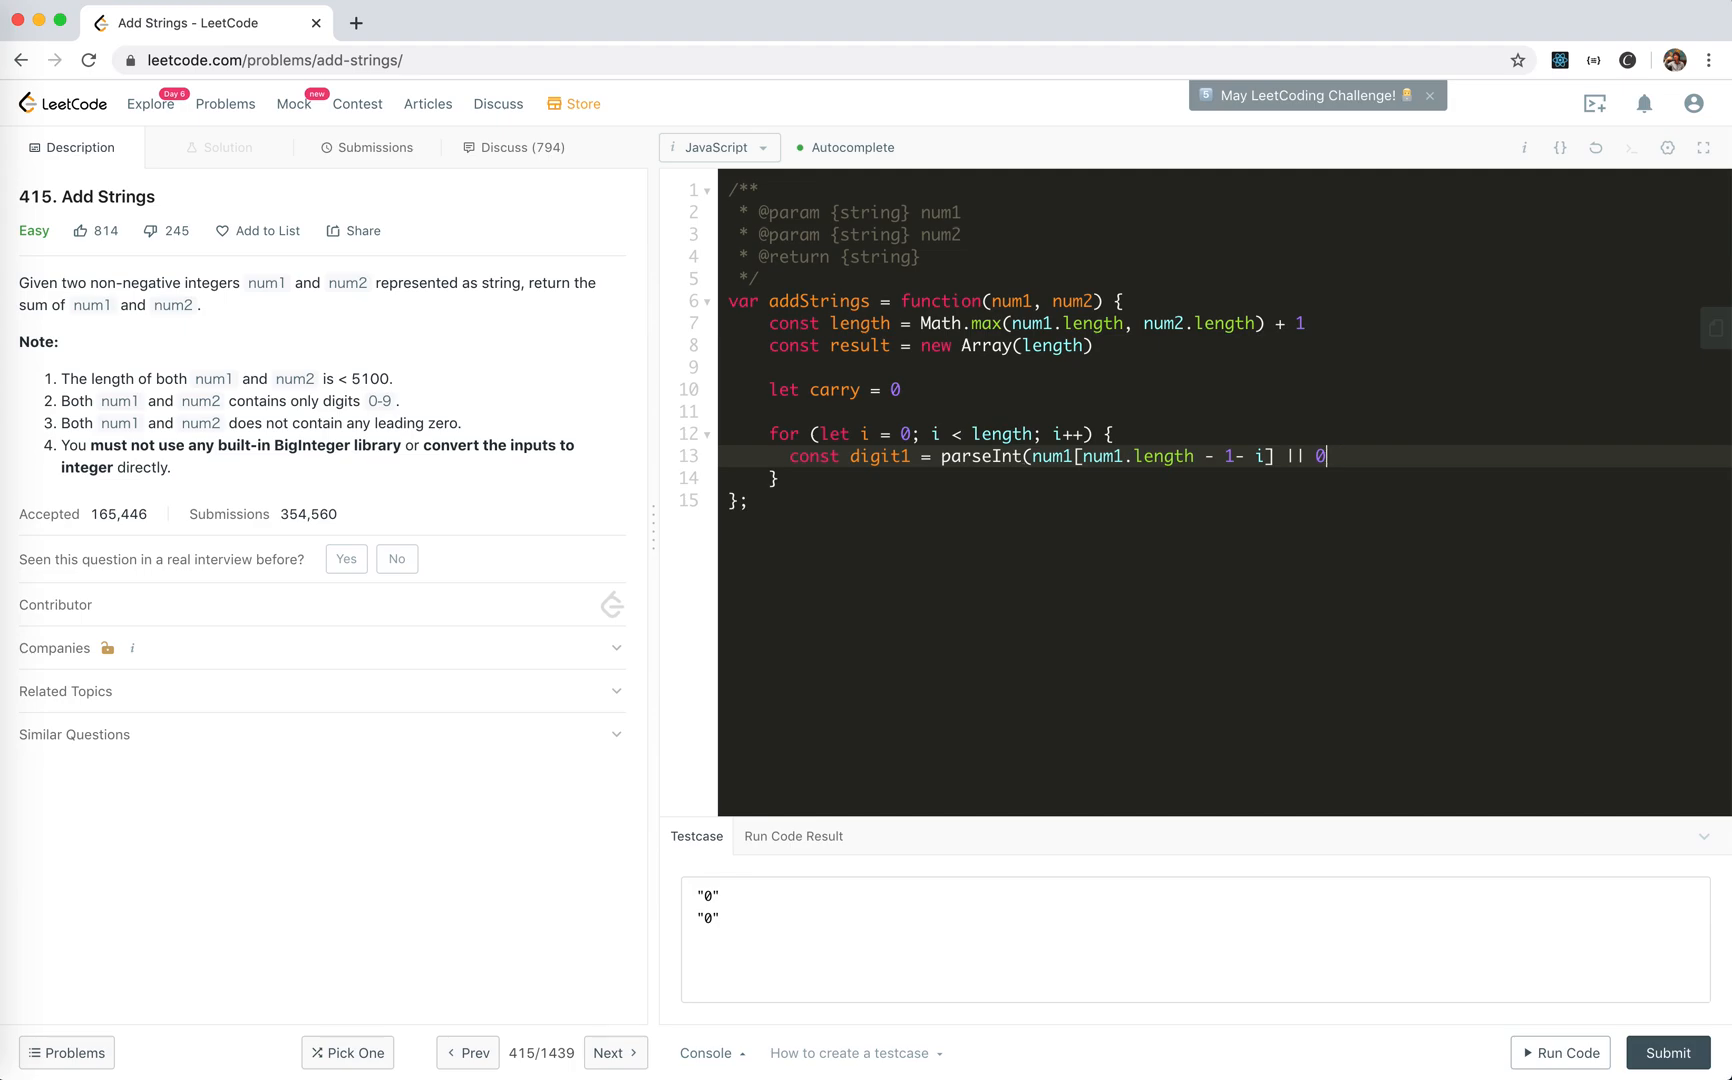
pyautogui.write(', 10')
# Add a matching digit2 line for num2 and fix the index spacing on both lines
pyautogui.press('Return')
pyautogui.write('cos')
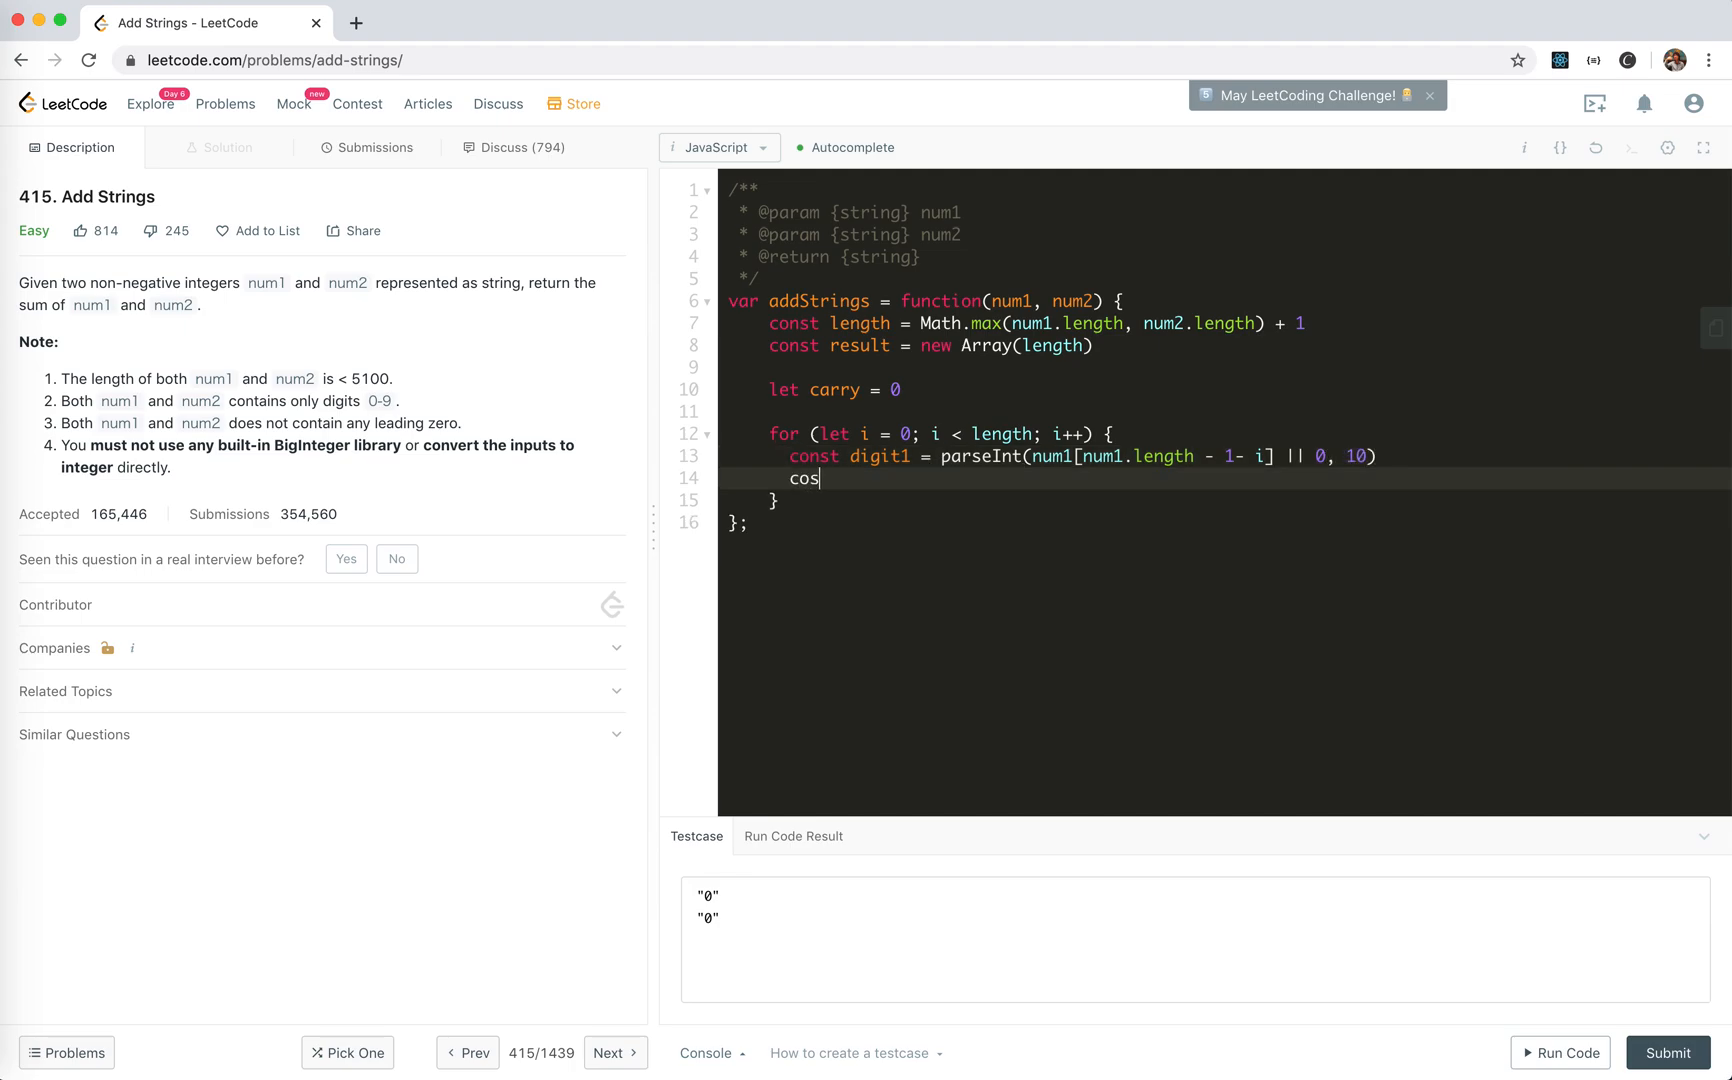
pyautogui.write('nt digit')
pyautogui.write('2 = parseIn')
pyautogui.write('t(num2[num2.')
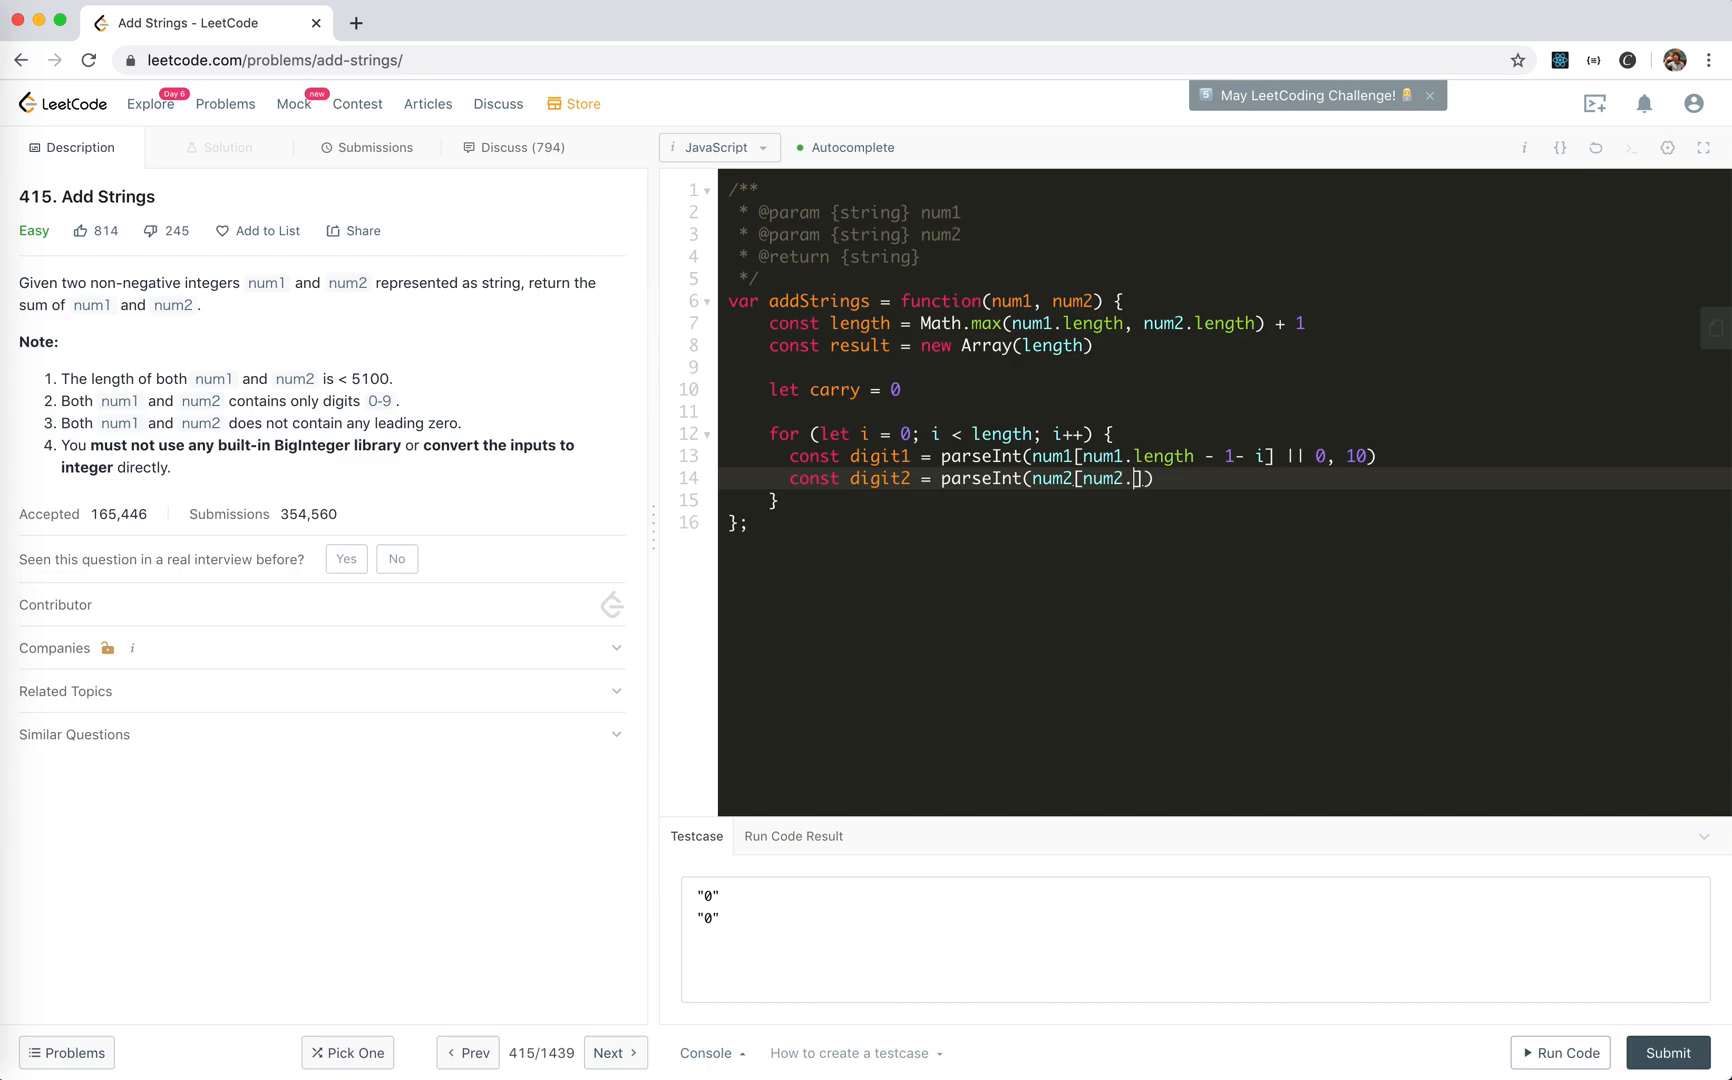
pyautogui.write('le')
pyautogui.press('BackSpace')
pyautogui.write('ength - ')
pyautogui.write('1 - i')
pyautogui.press('BackSpace')
pyautogui.press('BackSpace')
pyautogui.press('BackSpace')
pyautogui.press('Up')
pyautogui.press('Left')
pyautogui.press('Down')
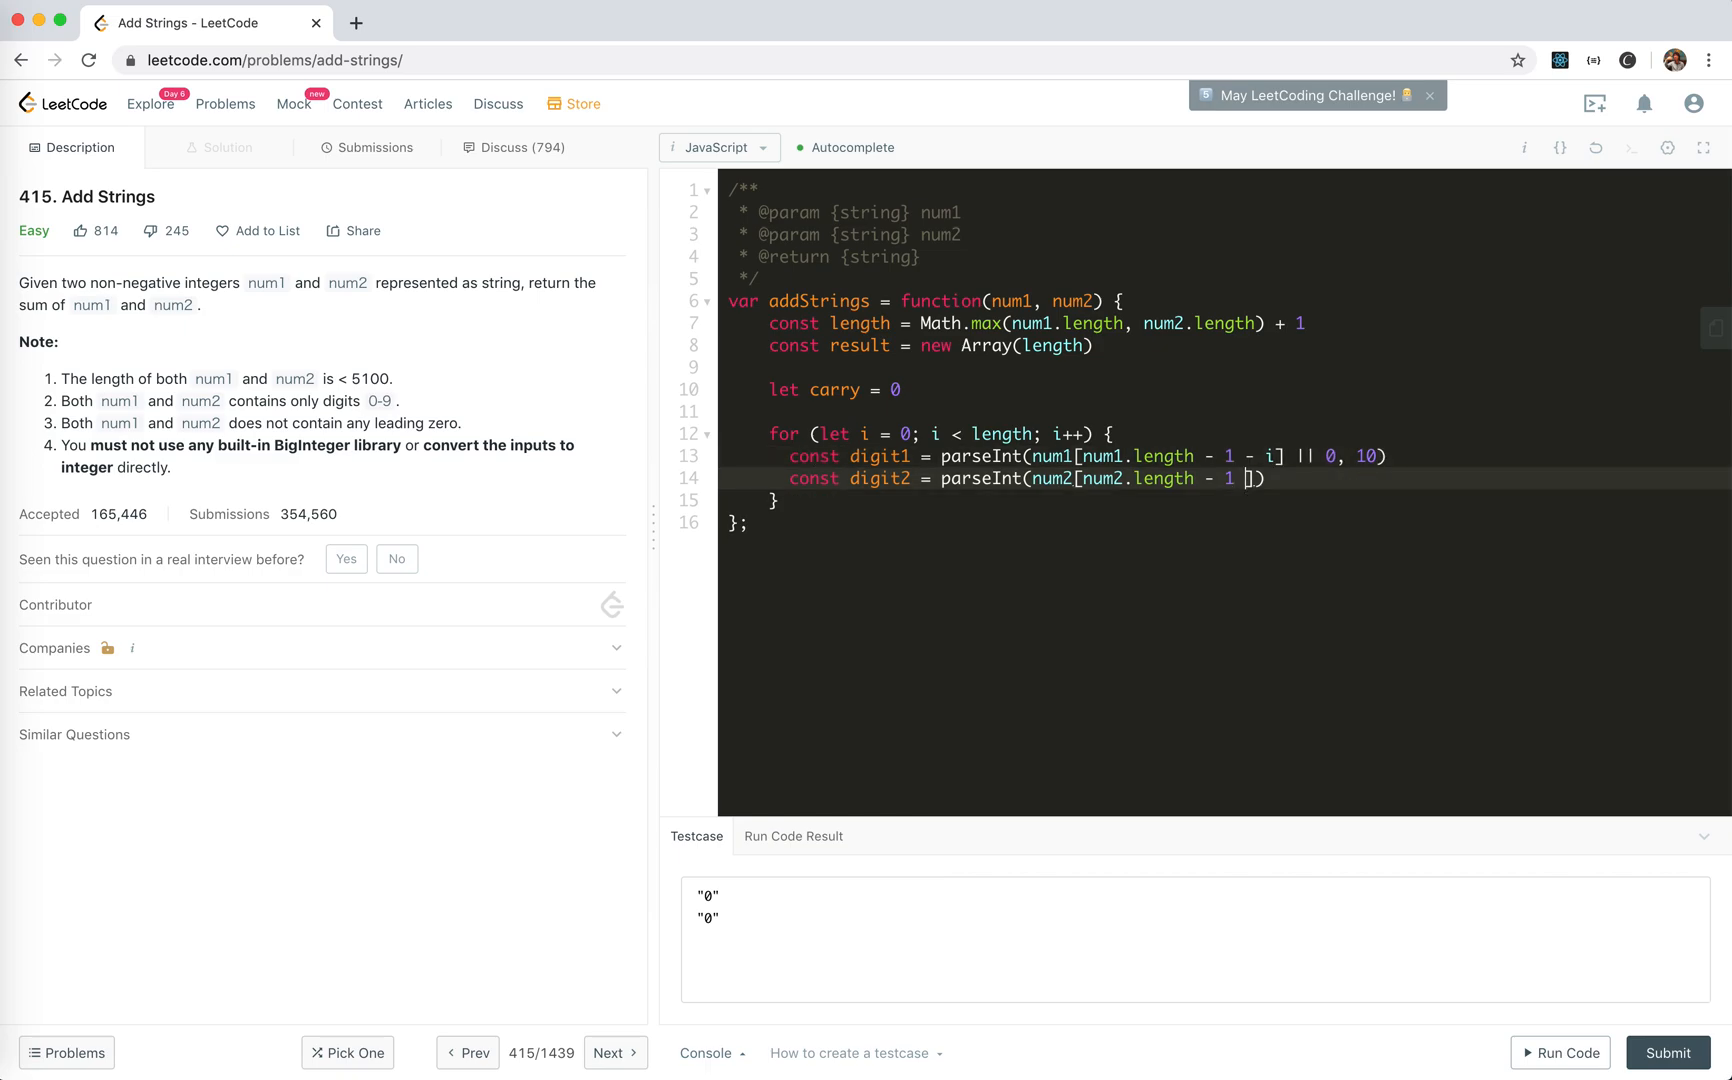
pyautogui.write('- i] || 0')
pyautogui.write(', 10')
# Write let sum = digit1 + digit2 + carry followed by carry = 0
pyautogui.press('End')
pyautogui.press('Return')
pyautogui.press('Return')
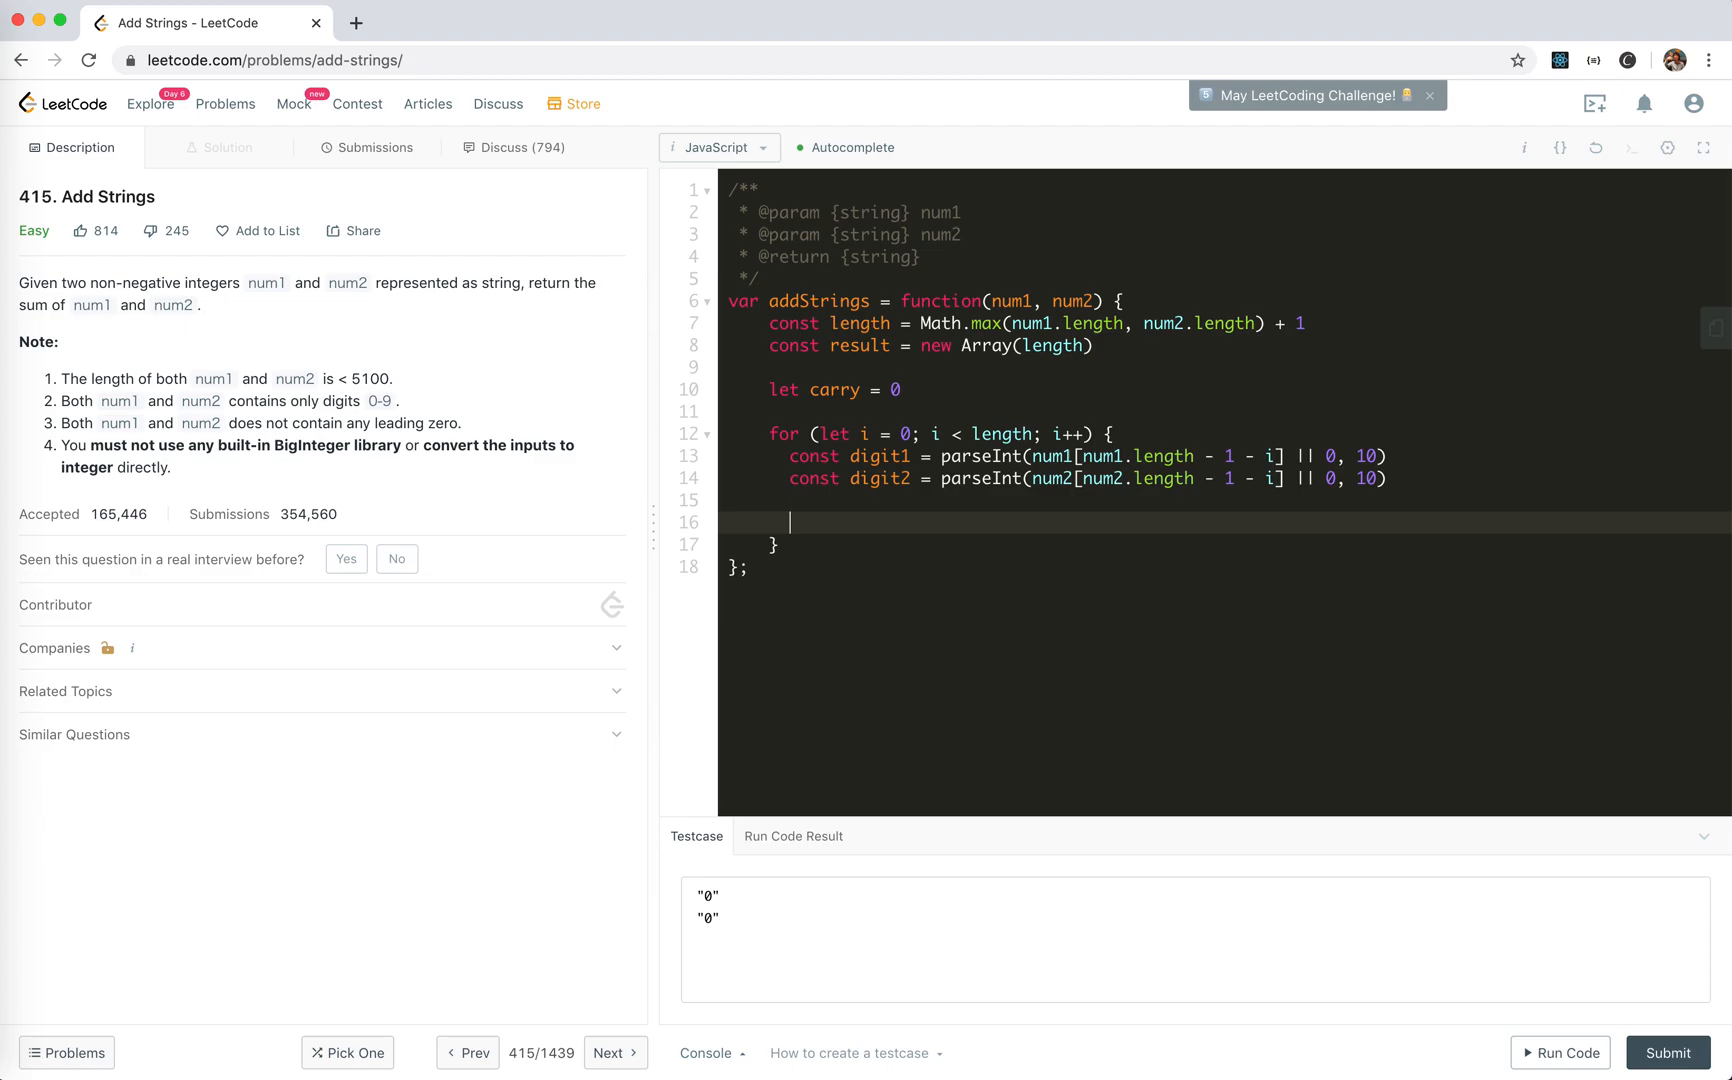
pyautogui.write('con')
pyautogui.press('BackSpace')
pyautogui.press('BackSpace')
pyautogui.press('BackSpace')
pyautogui.write('le')
pyautogui.write('t sum = digit1 ')
pyautogui.write('+ digit2 + ')
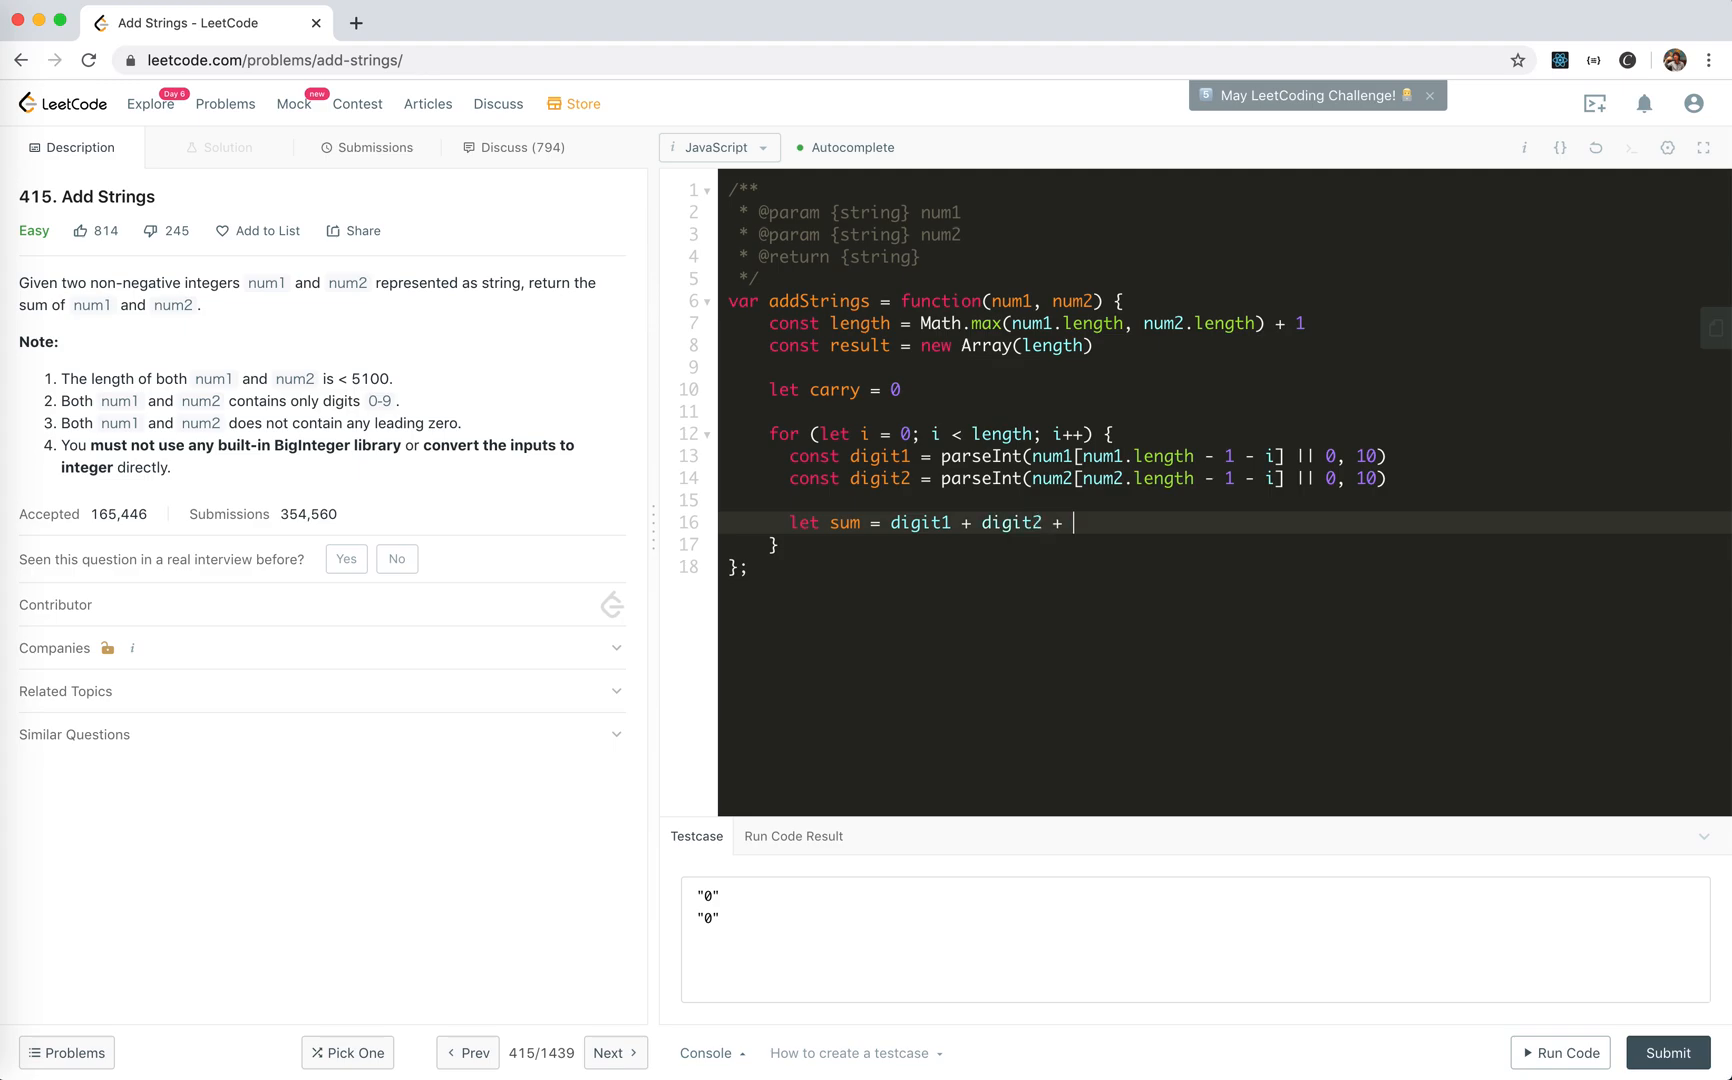
pyautogui.write('carry')
pyautogui.press('Return')
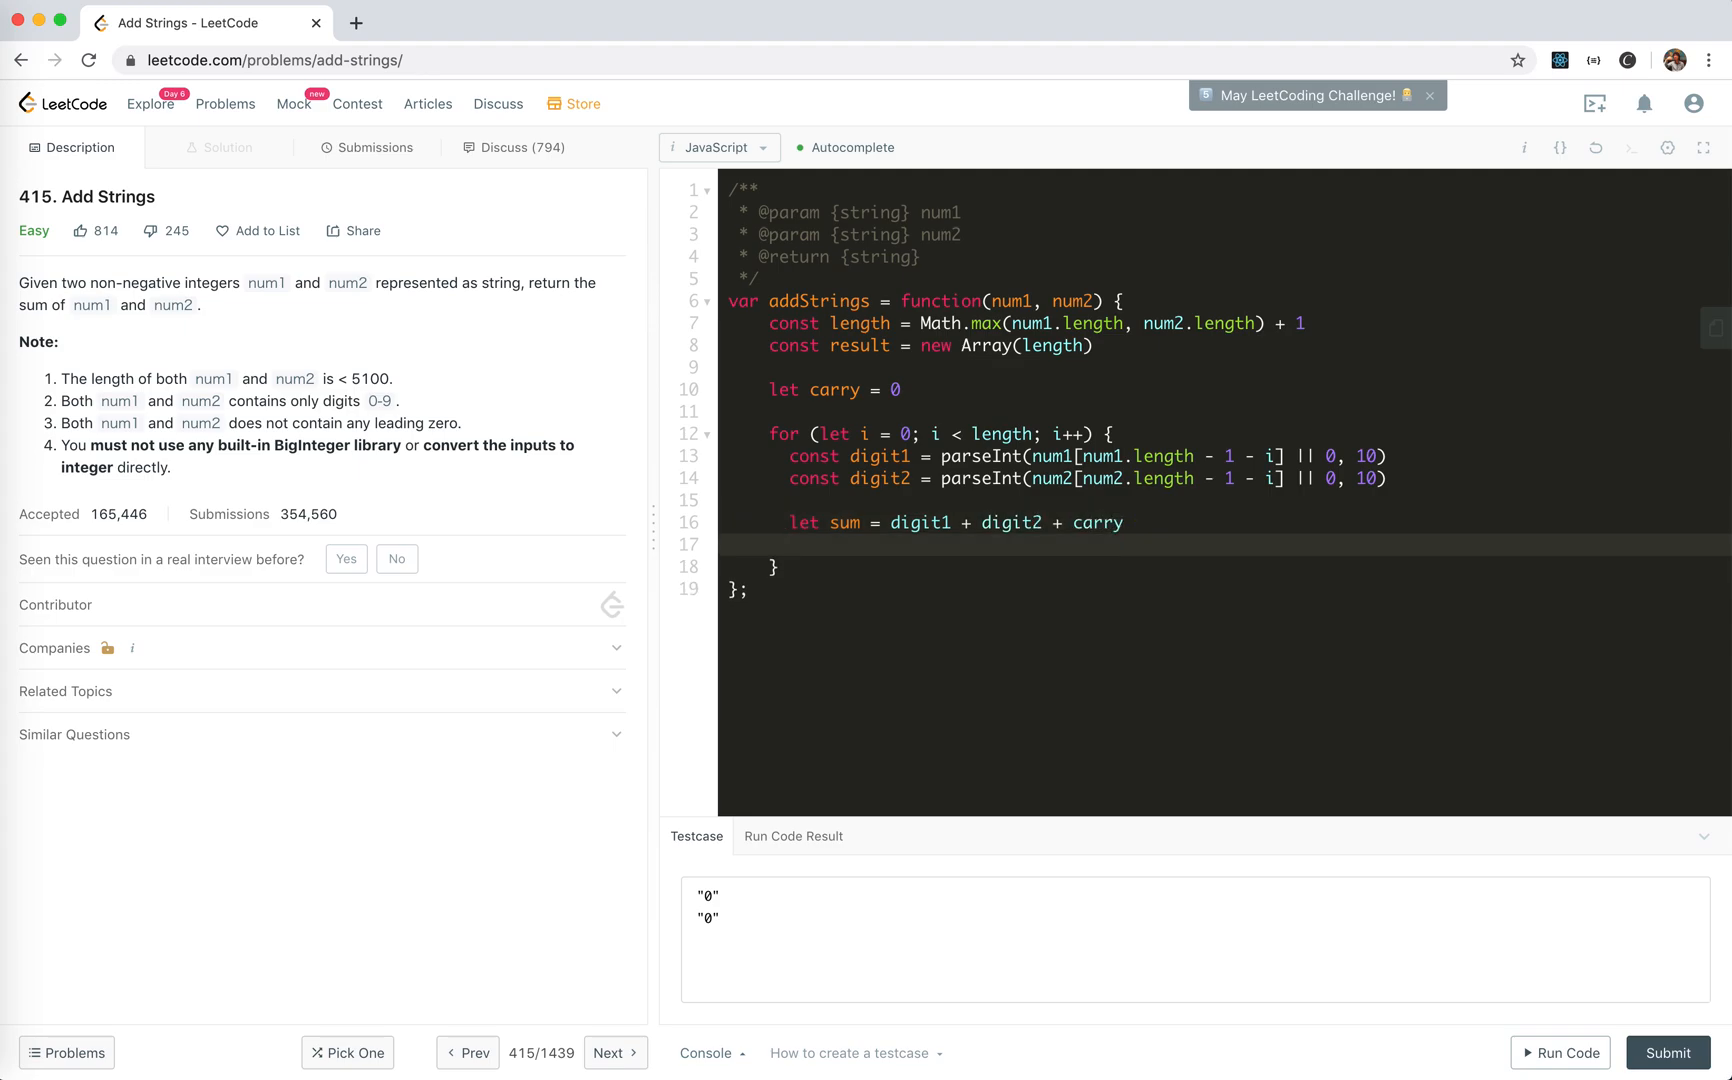
pyautogui.write('ca')
pyautogui.write('rry = 0')
pyautogui.press('Return')
pyautogui.press('Return')
pyautogui.write('if')
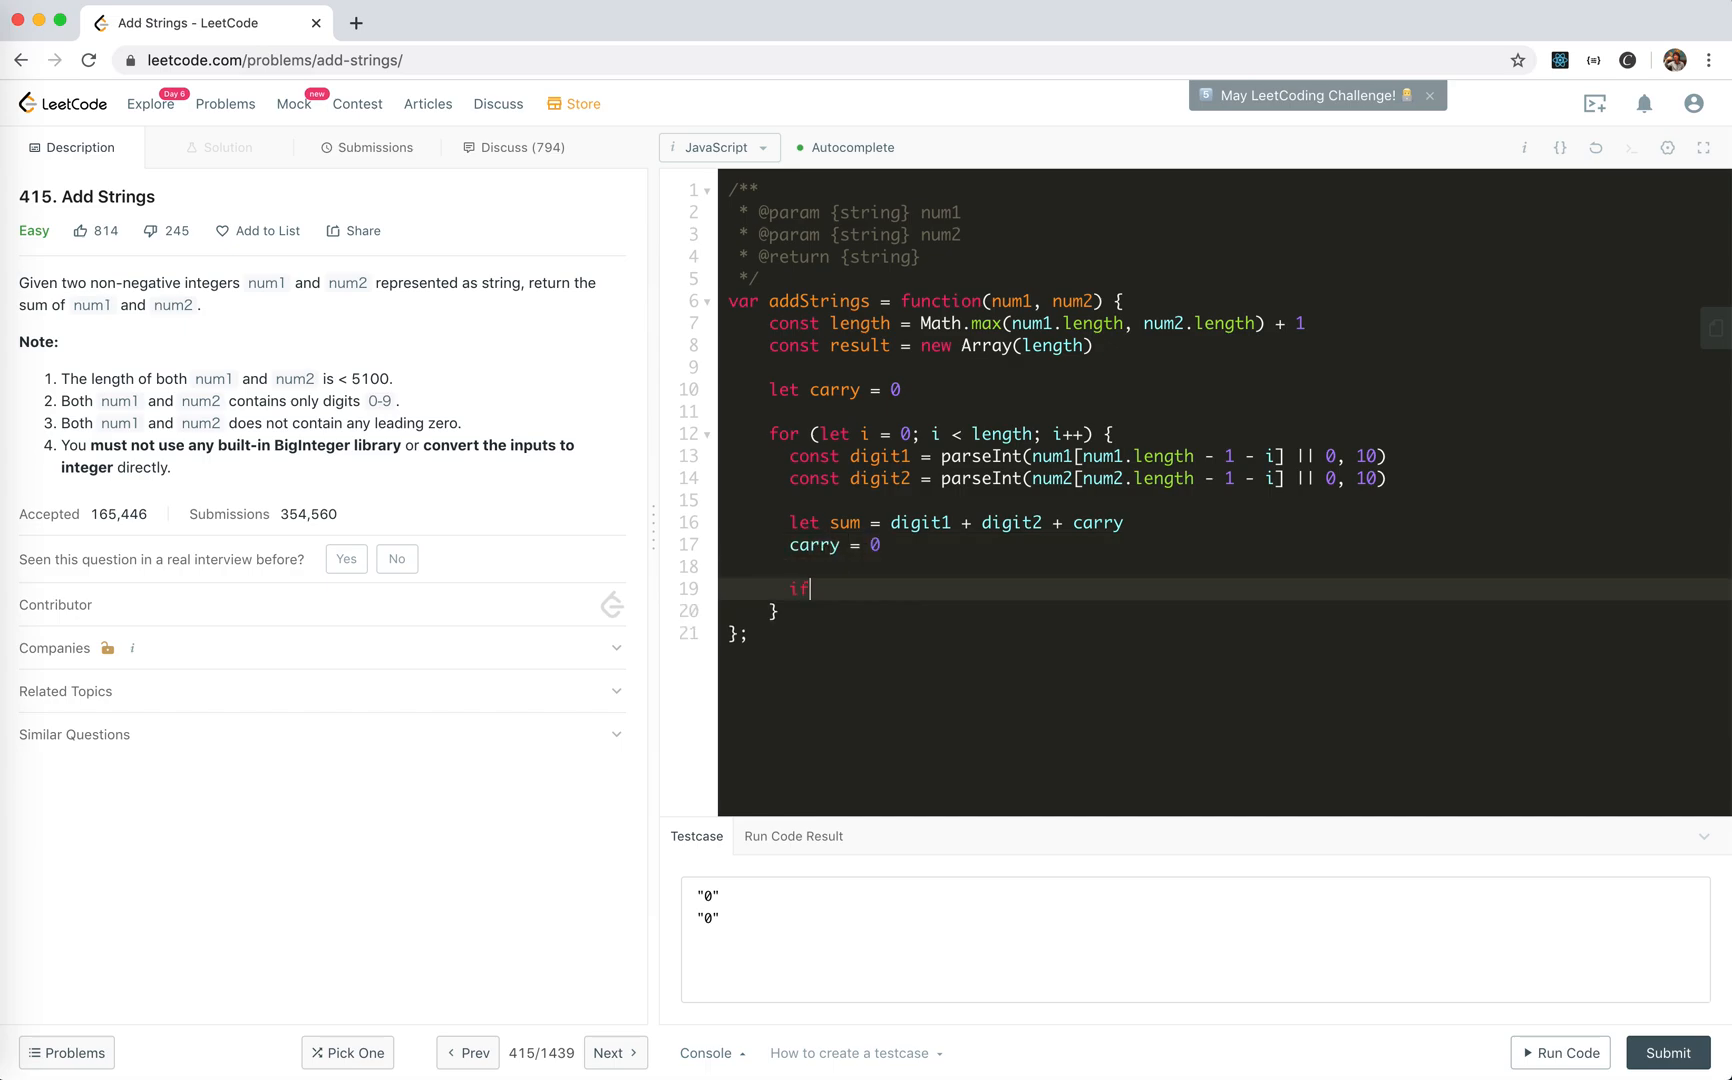
pyautogui.write(' (sum > 9) ')
pyautogui.write('{')
# Add an if (sum > 9) block setting carry = 1 and sum -= 10
pyautogui.press('Return')
pyautogui.write('carry = 1')
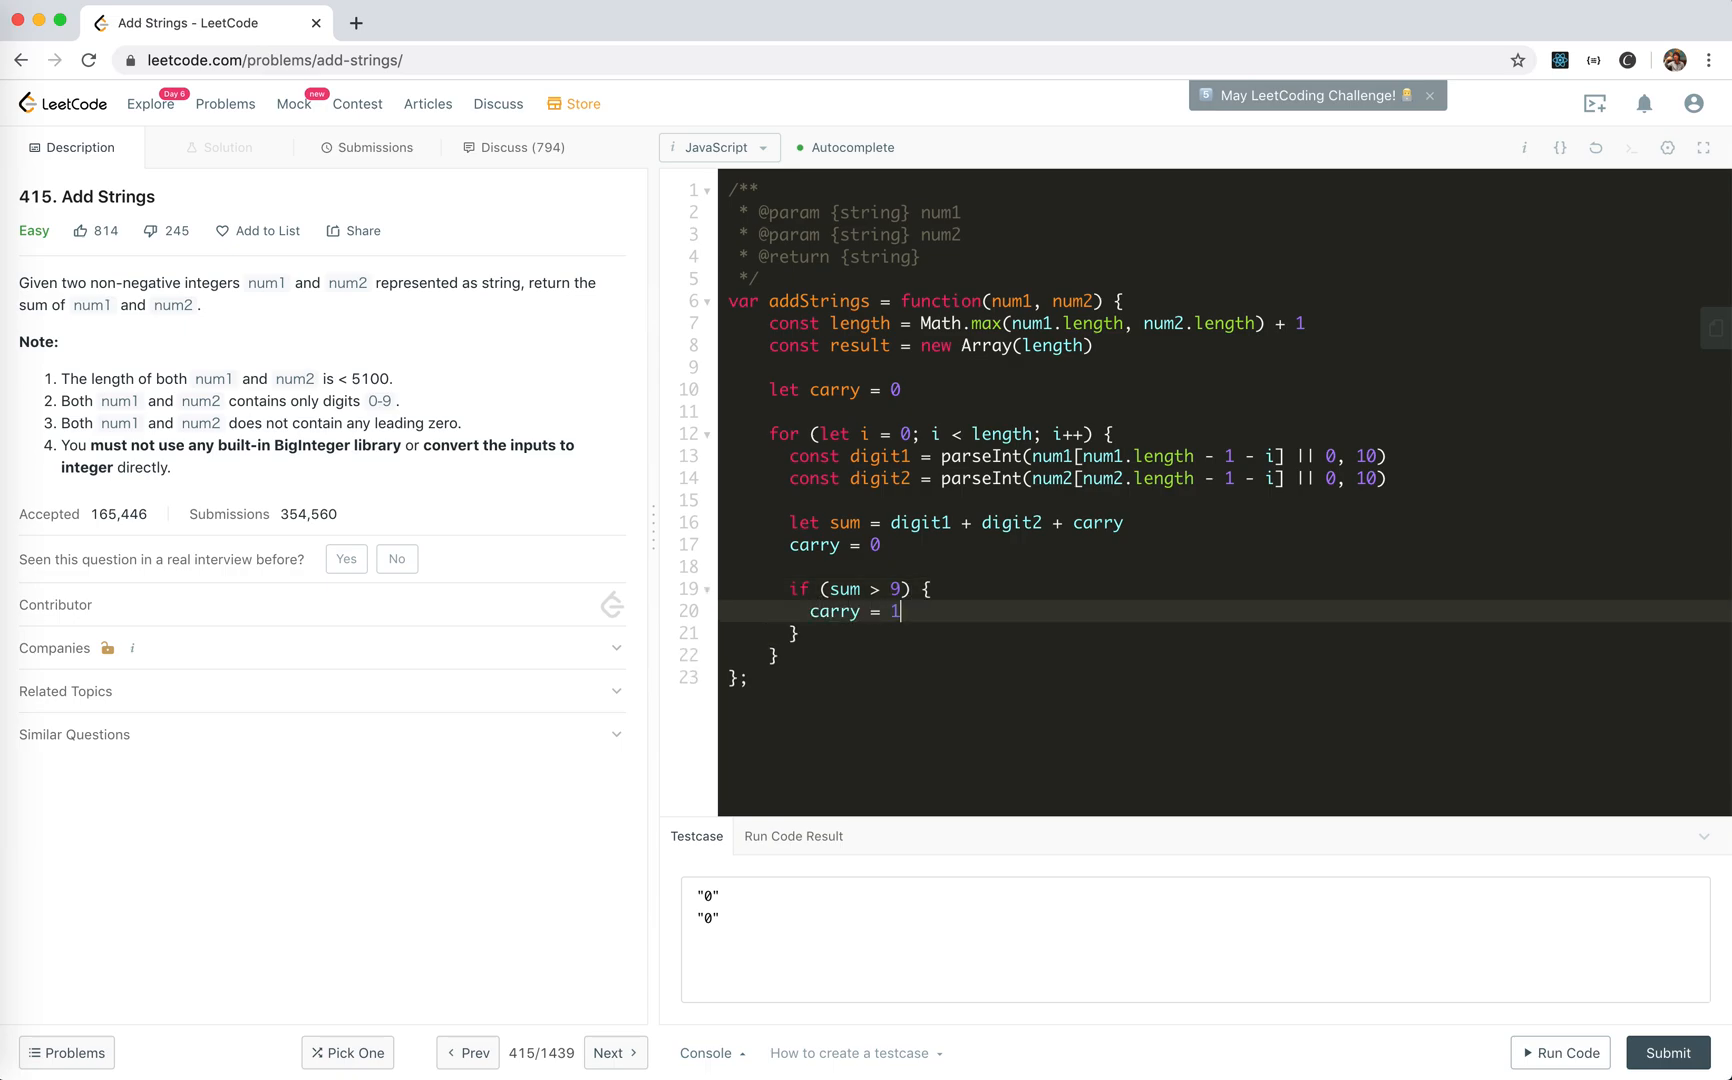
pyautogui.press('Return')
pyautogui.write('sum ')
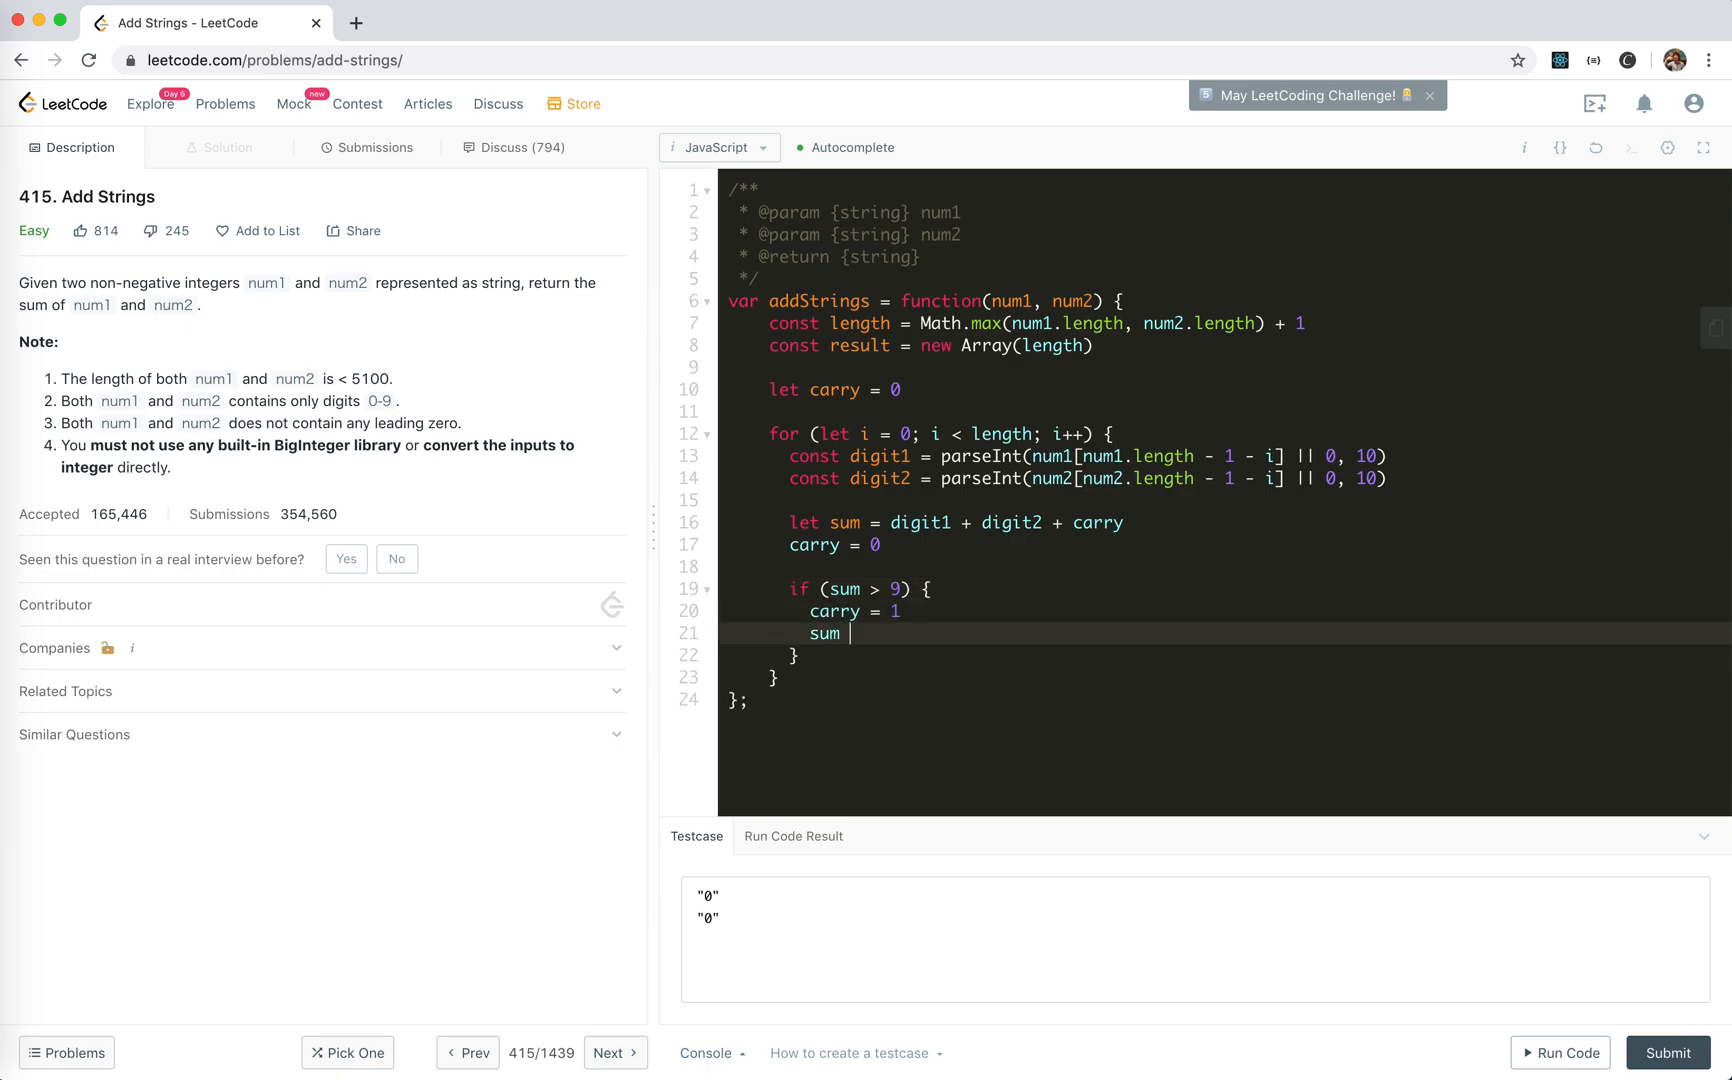
pyautogui.write('-= 10')
pyautogui.click(830, 659)
pyautogui.press('Return')
pyautogui.press('Return')
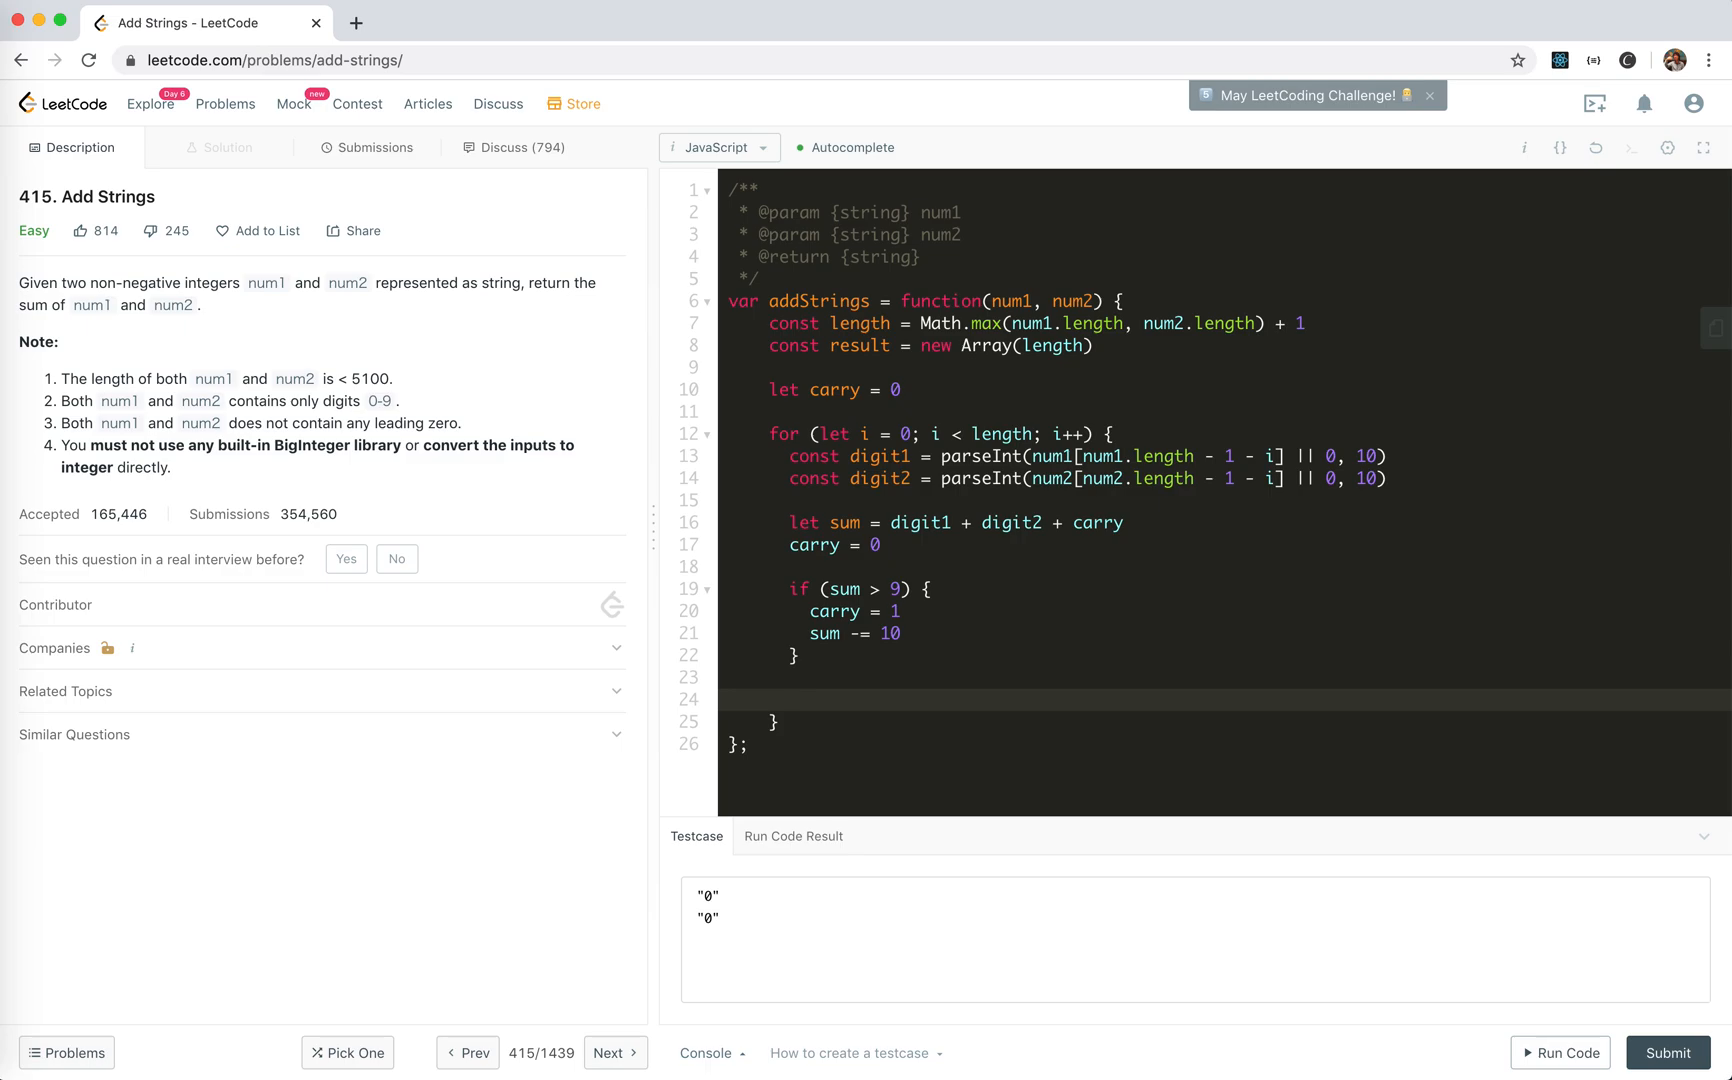
pyautogui.write('result[')
pyautogui.write('leng')
pyautogui.write('th - 1 ')
pyautogui.write('- i')
# Assign result[length - 1 - i] = sum and leave blank lines after the loop
pyautogui.press('Right')
pyautogui.write('= sum')
pyautogui.press('Down')
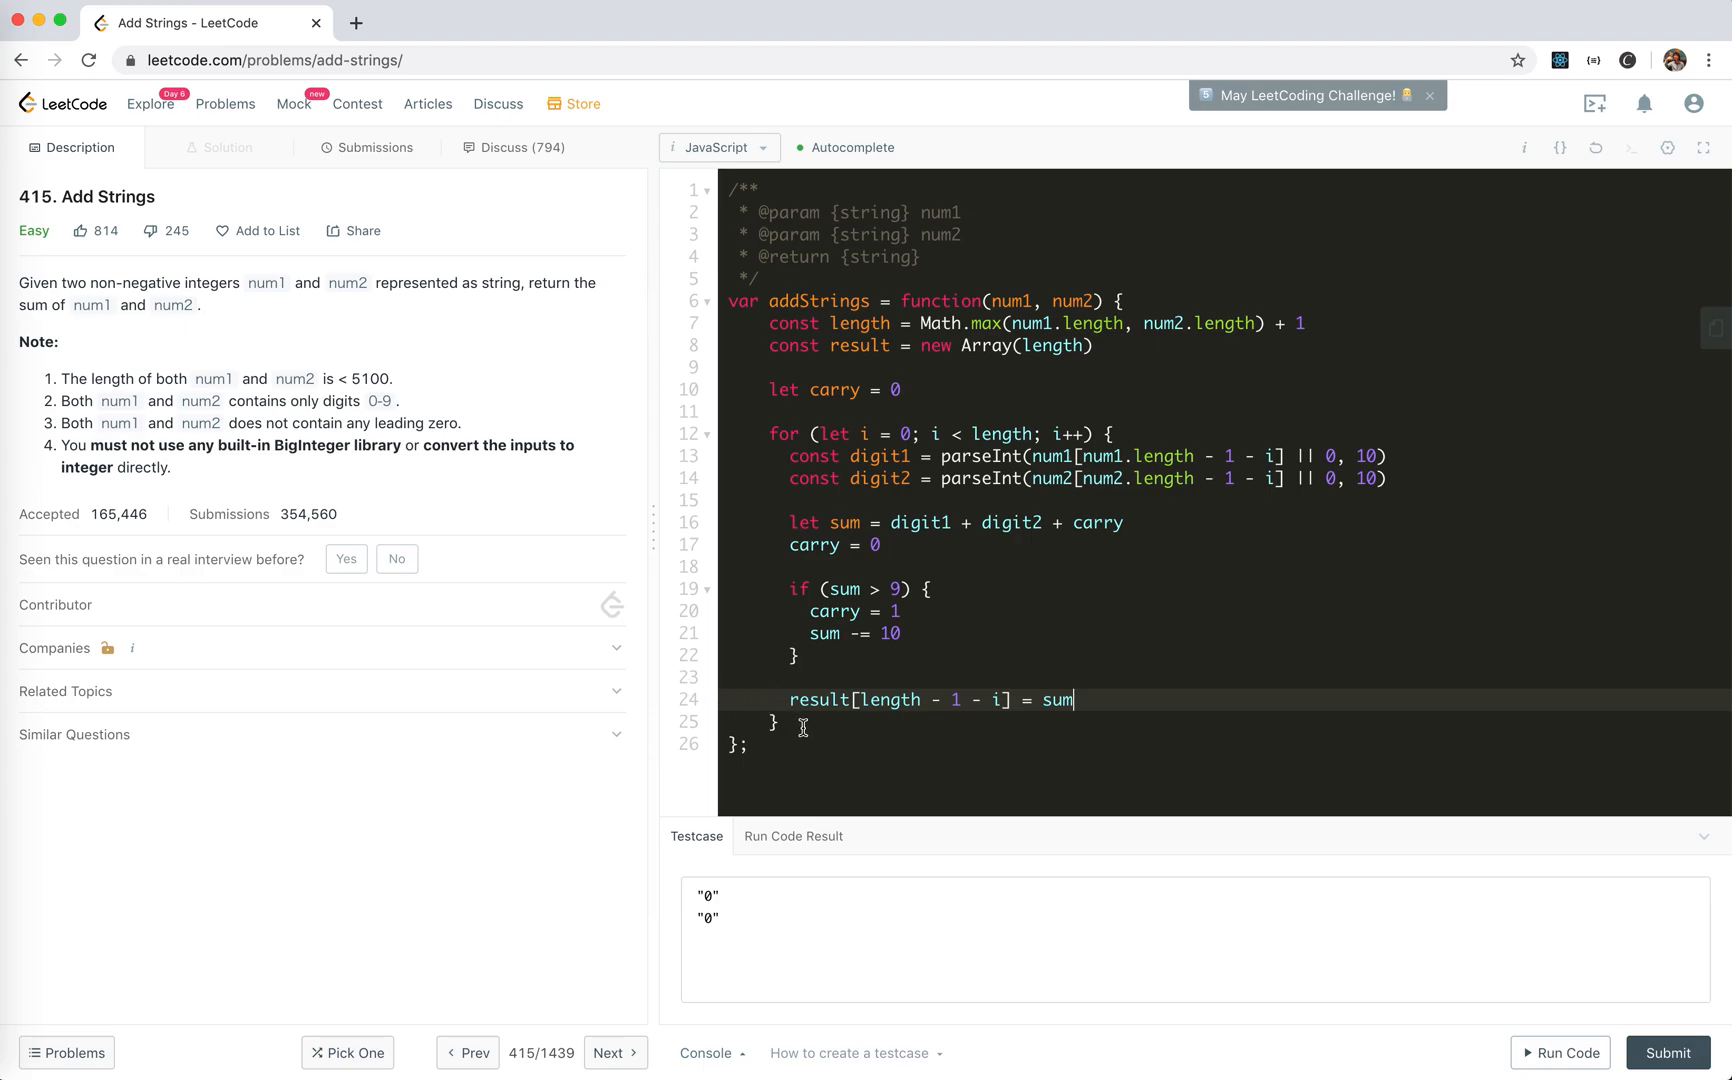
pyautogui.press('Return')
pyautogui.press('Return')
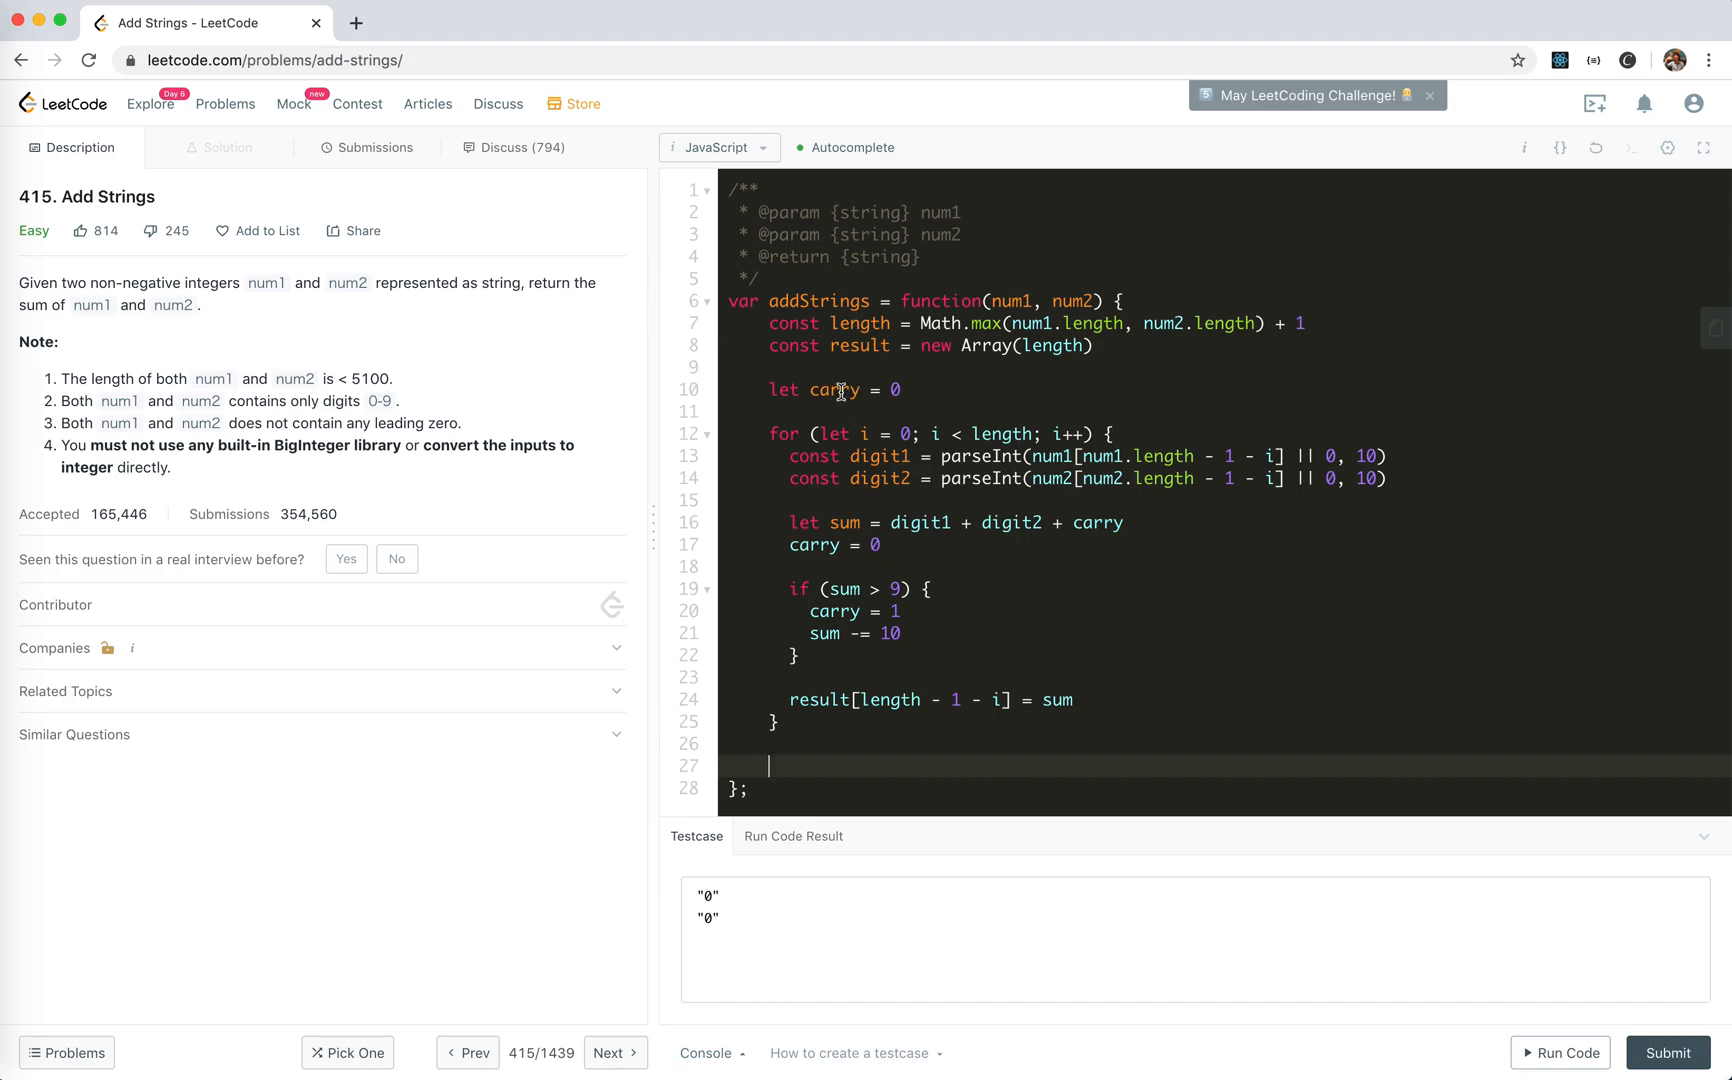
pyautogui.moveTo(934, 457); pyautogui.dragTo(1175, 474)
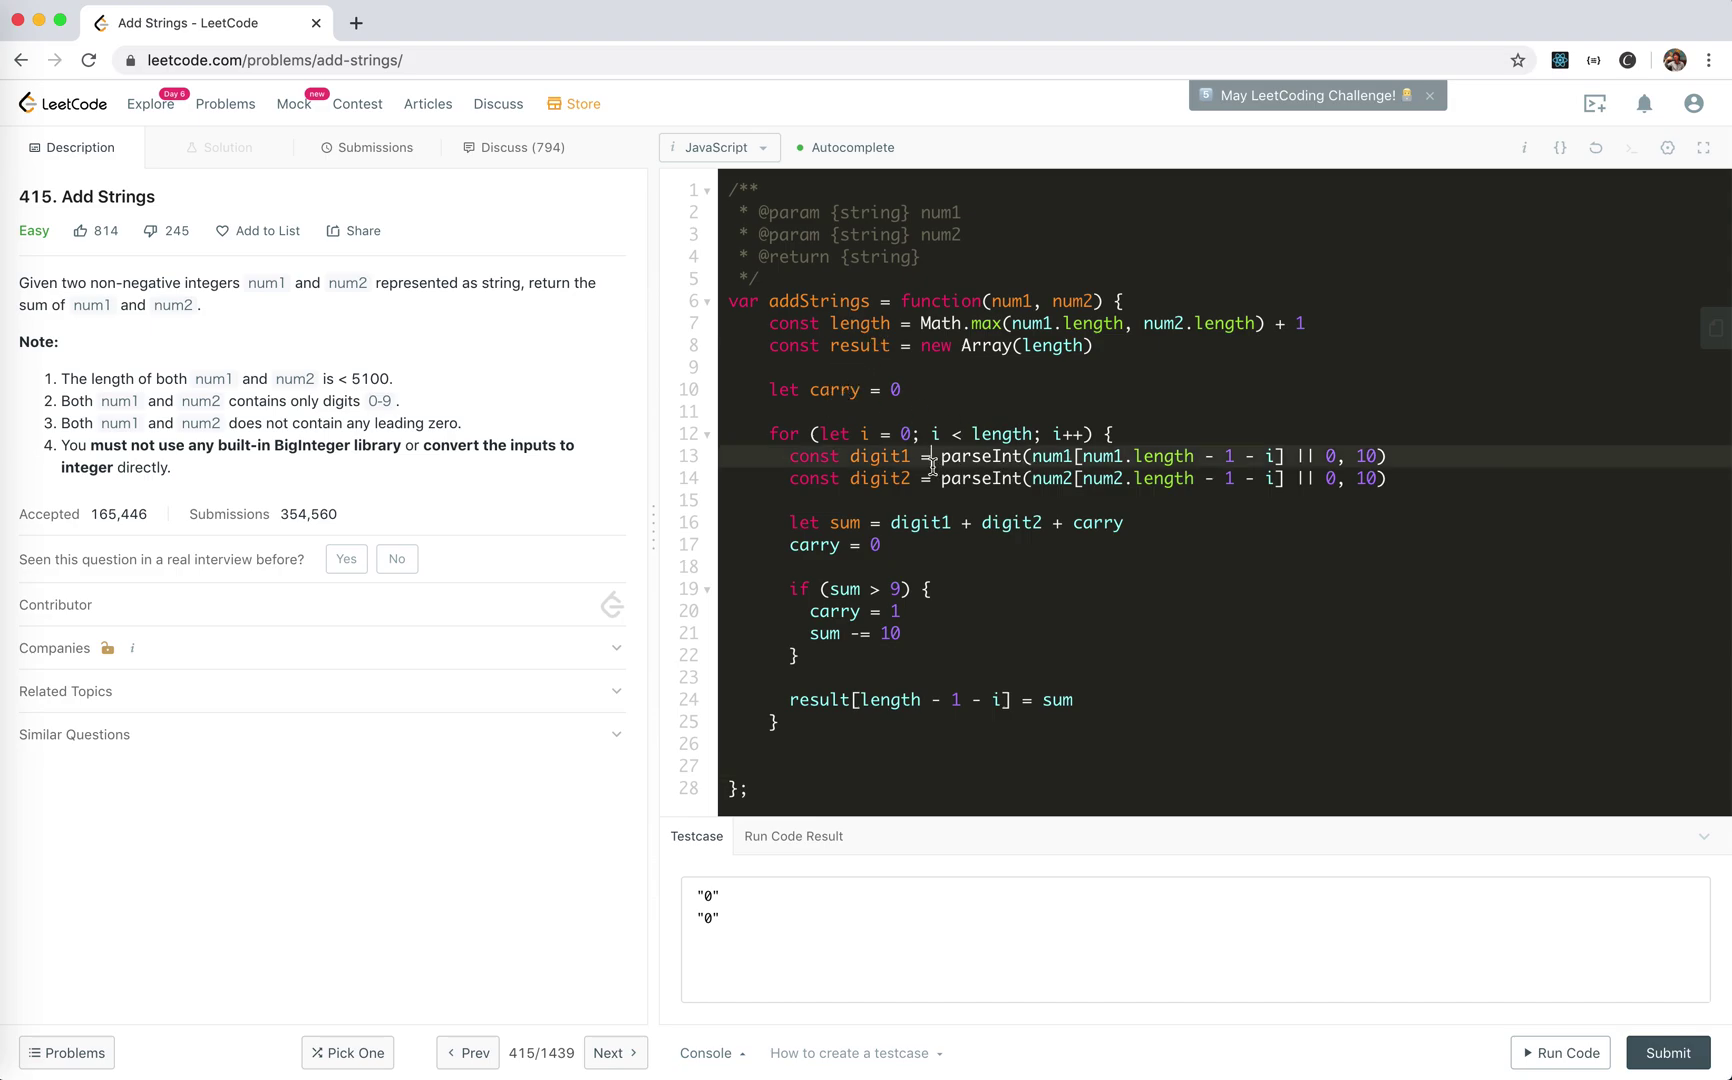
pyautogui.click(1175, 474)
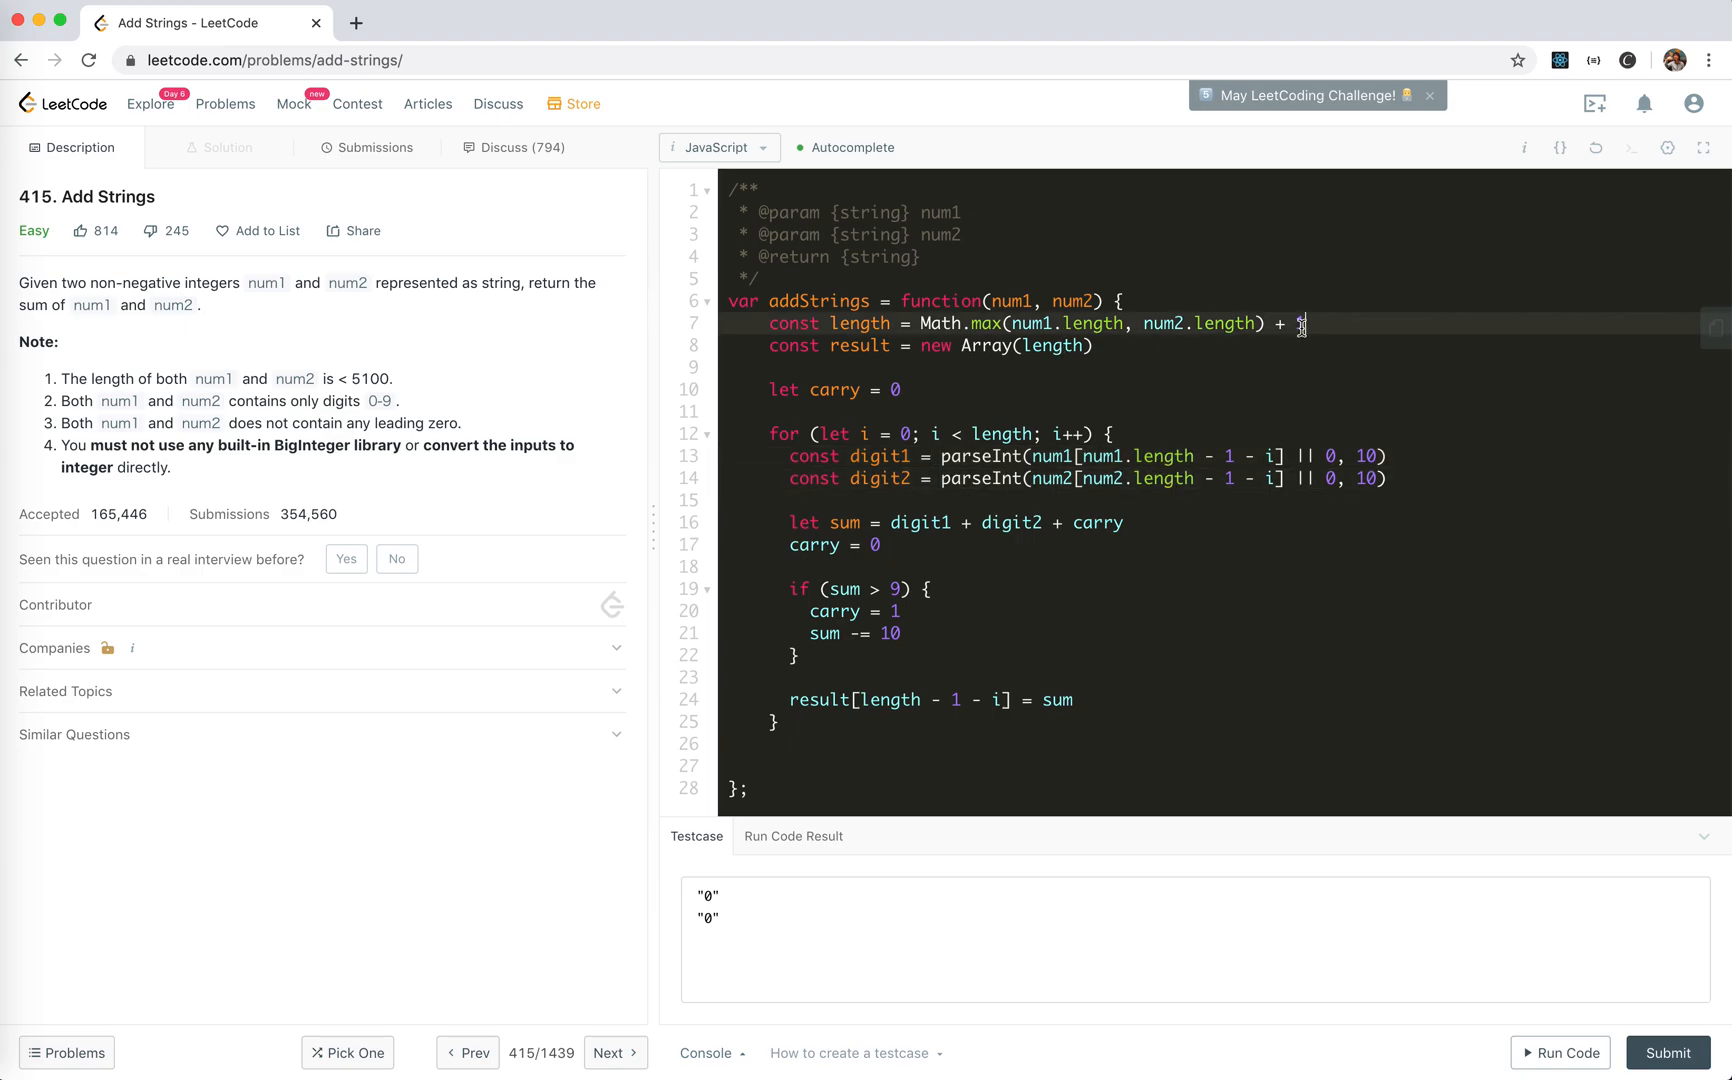
pyautogui.moveTo(920, 456); pyautogui.dragTo(1220, 478)
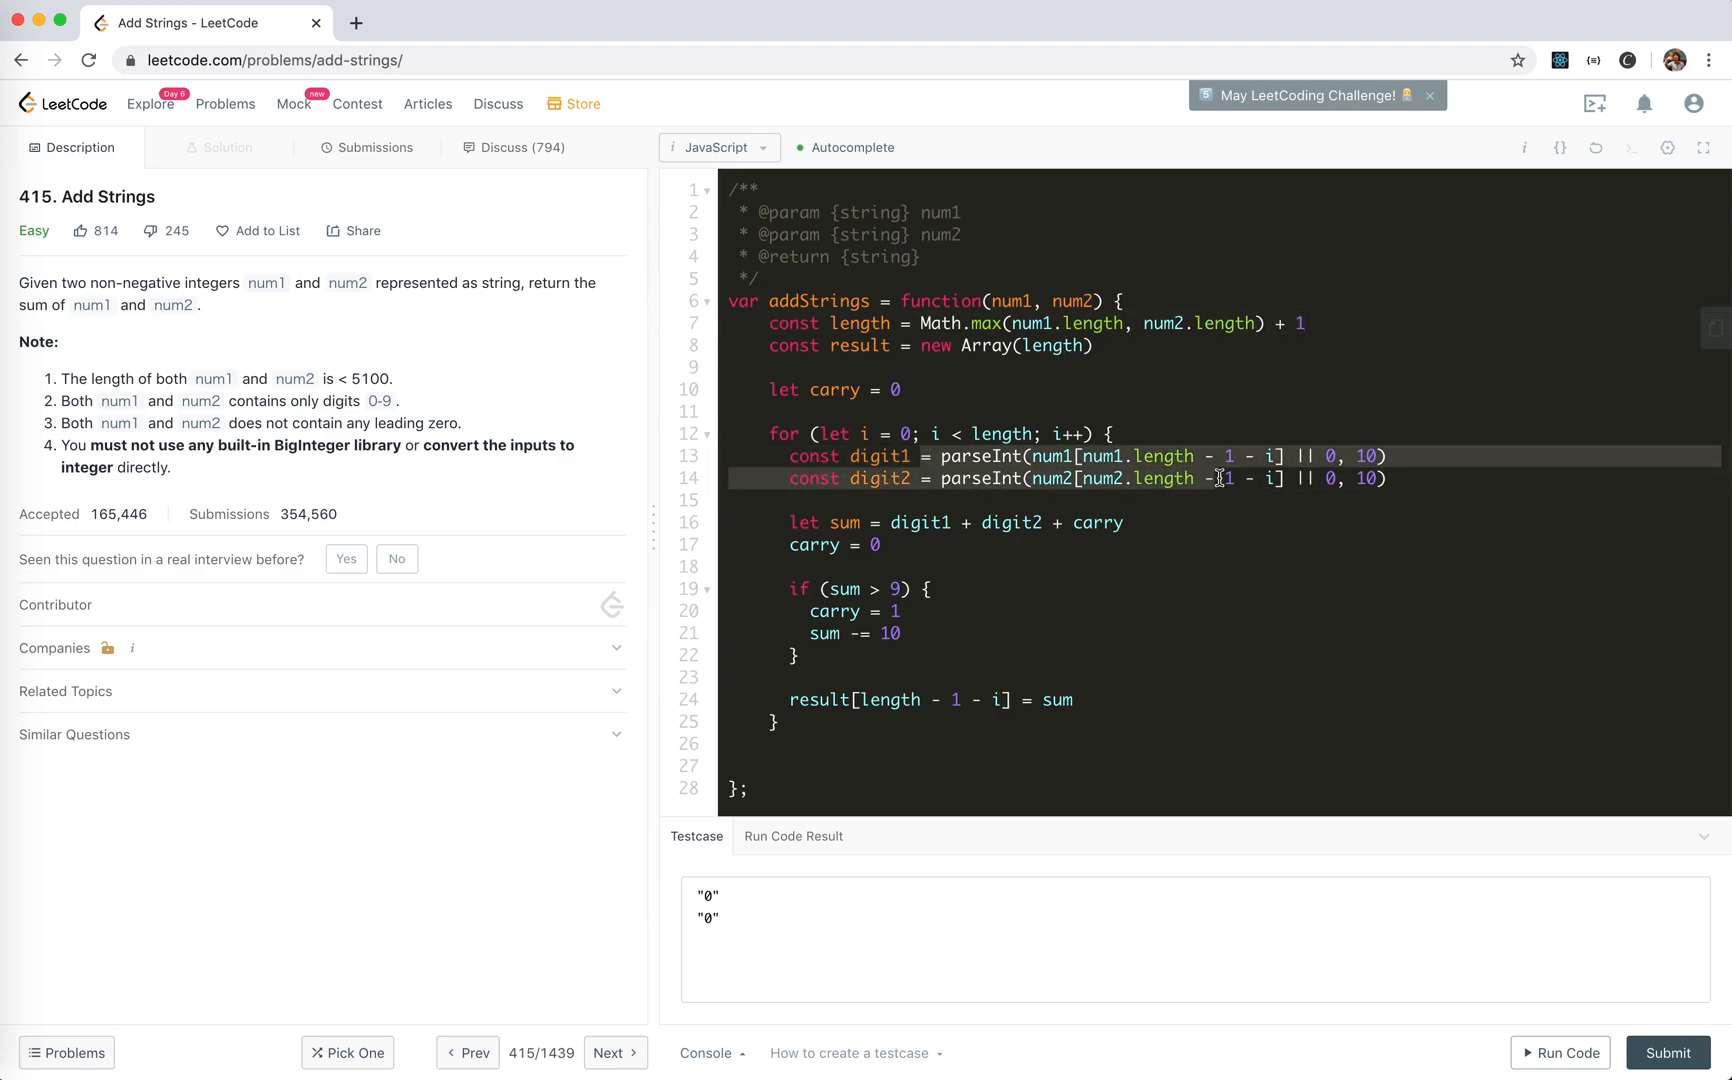
pyautogui.click(1070, 524)
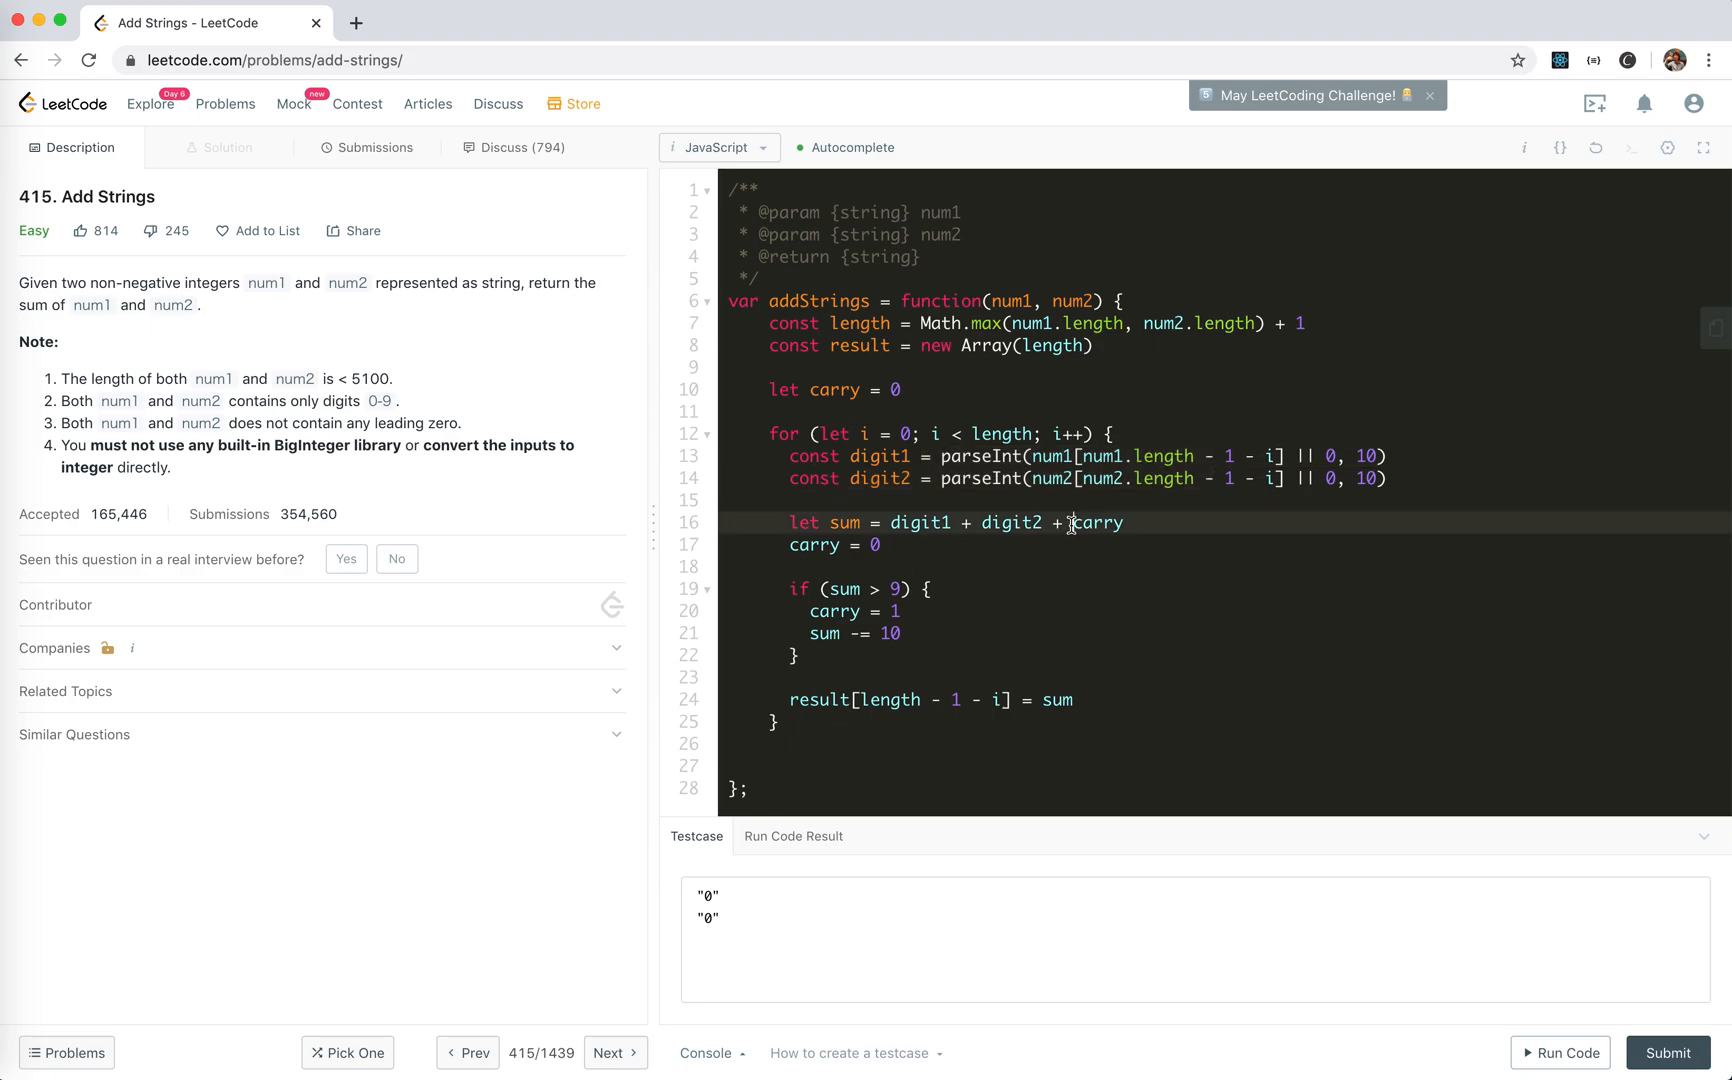
pyautogui.moveTo(778, 603); pyautogui.dragTo(1109, 713)
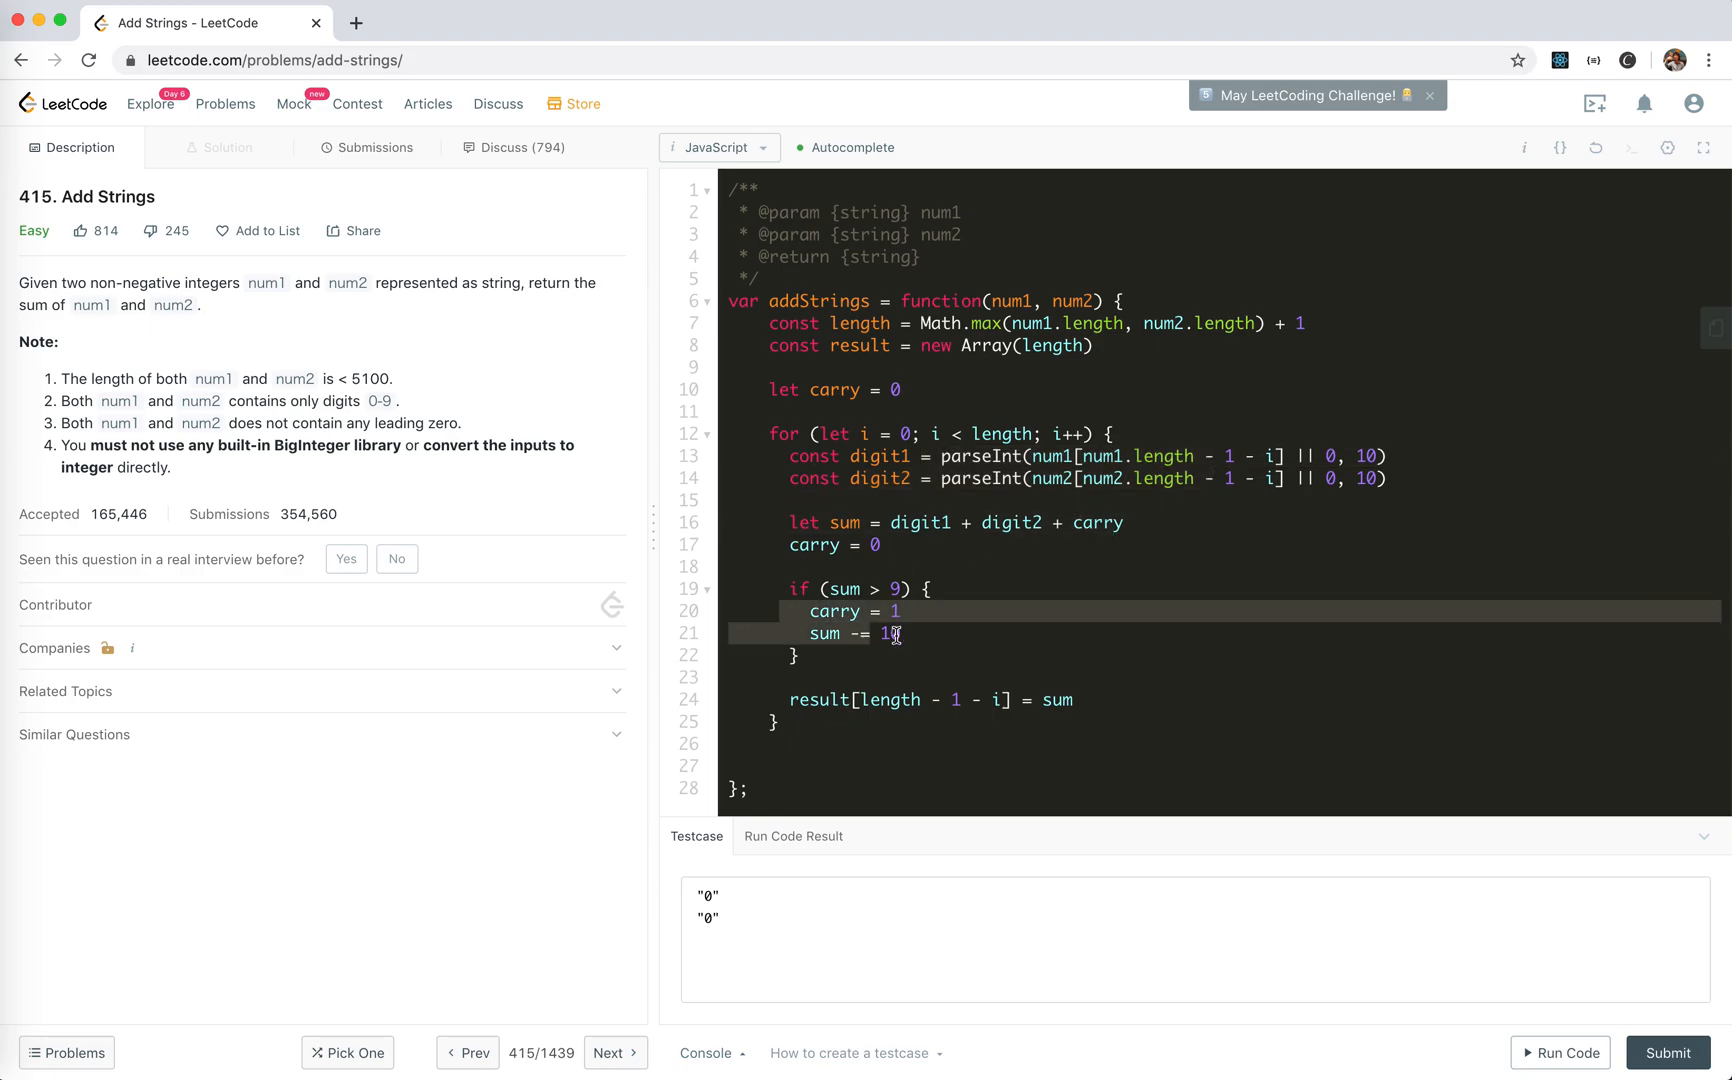
pyautogui.click(1108, 714)
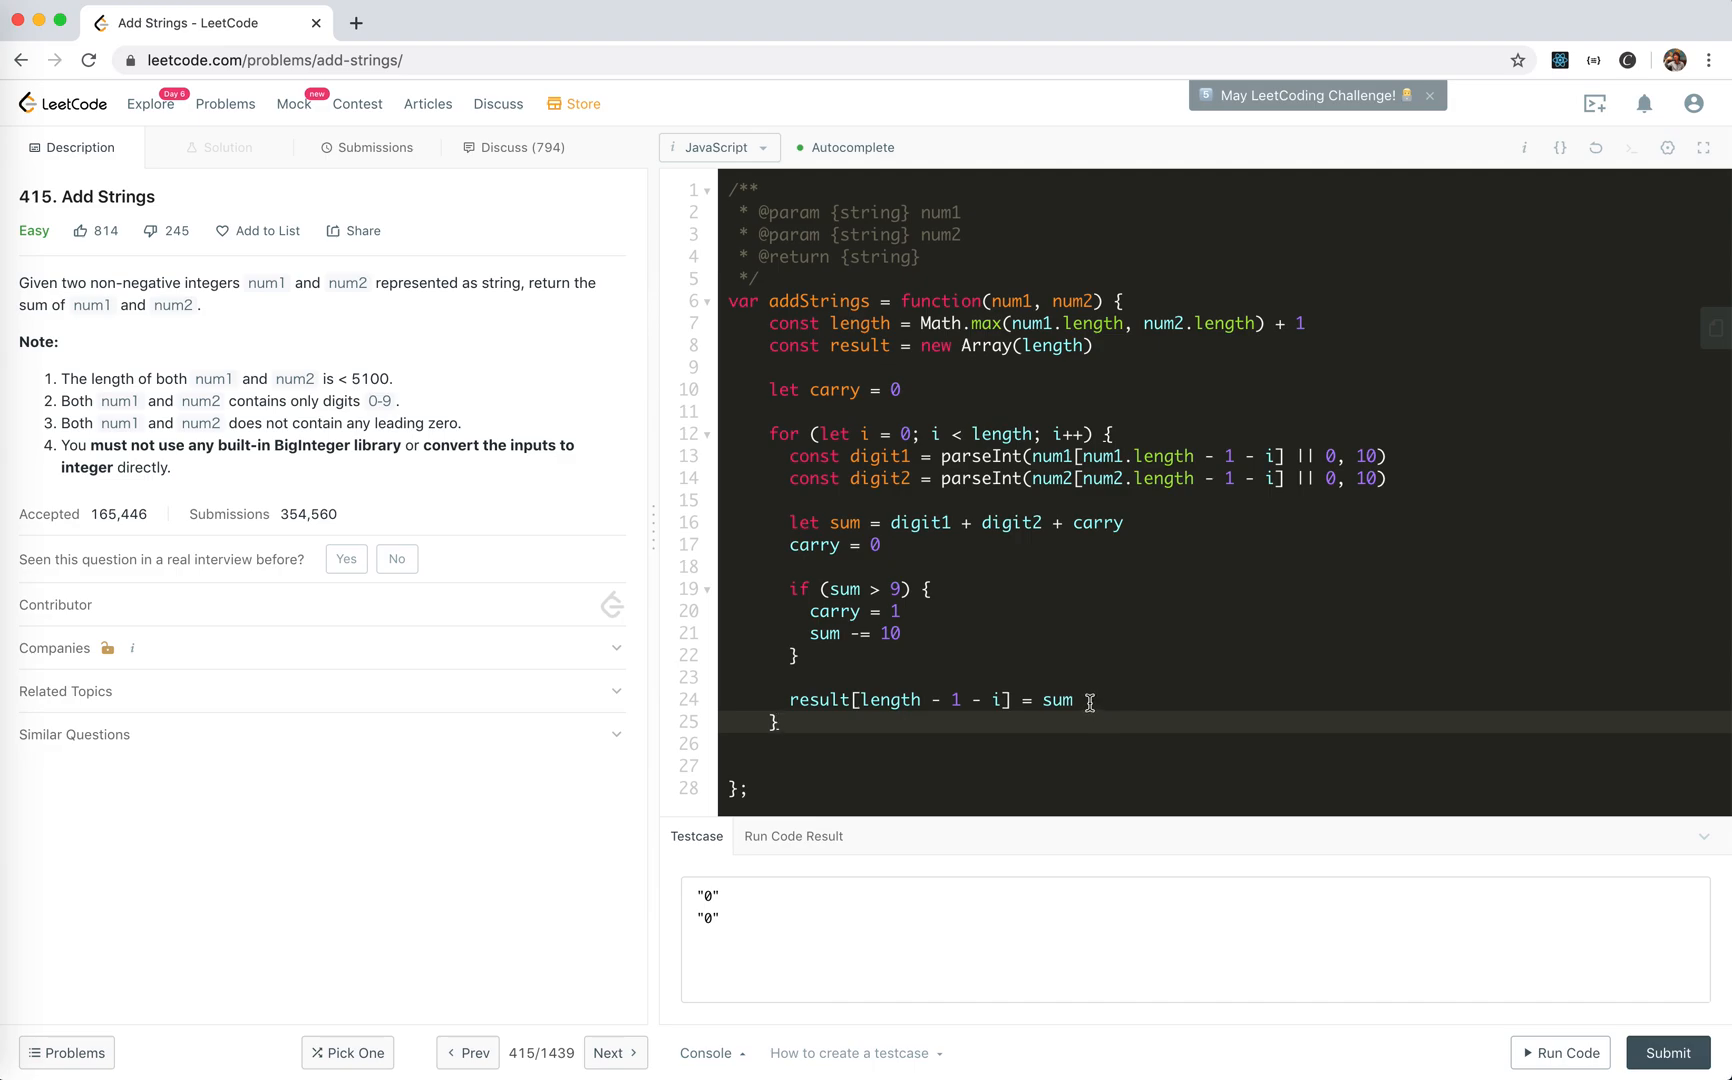
pyautogui.doubleClick(1089, 700)
pyautogui.click(1090, 699)
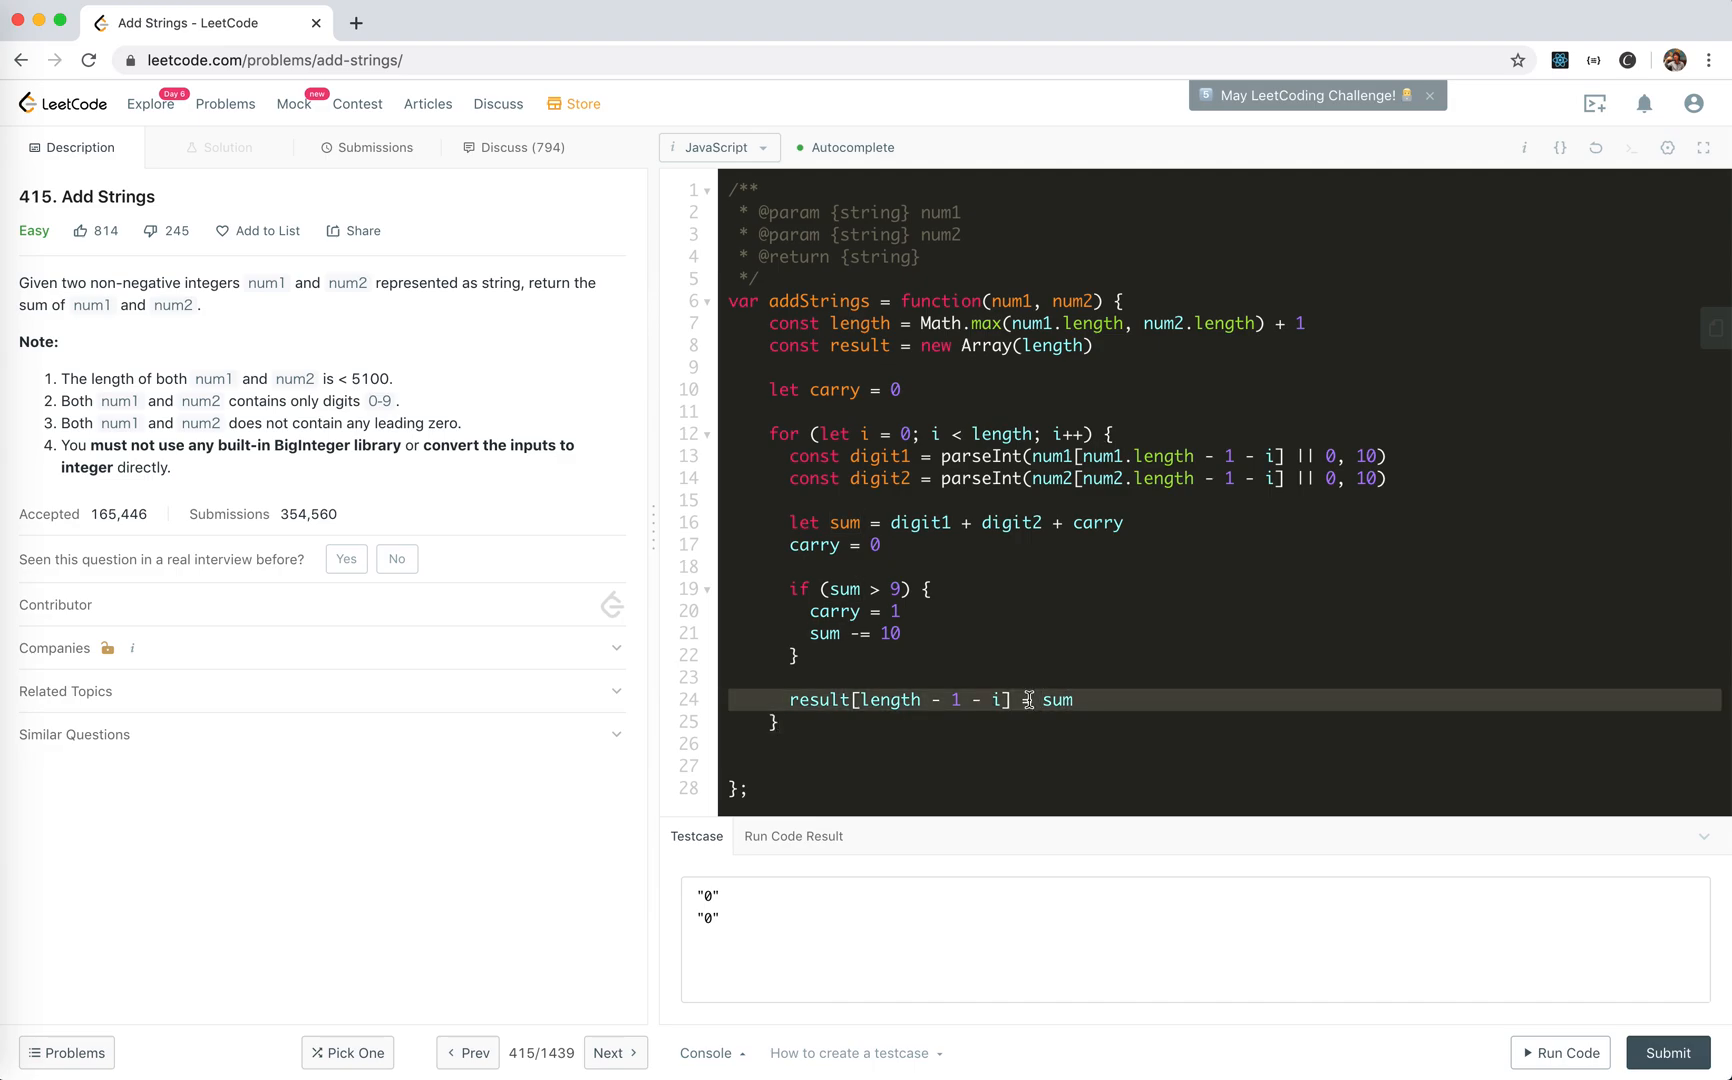
pyautogui.doubleClick(1089, 700)
pyautogui.click(1090, 699)
pyautogui.click(833, 764)
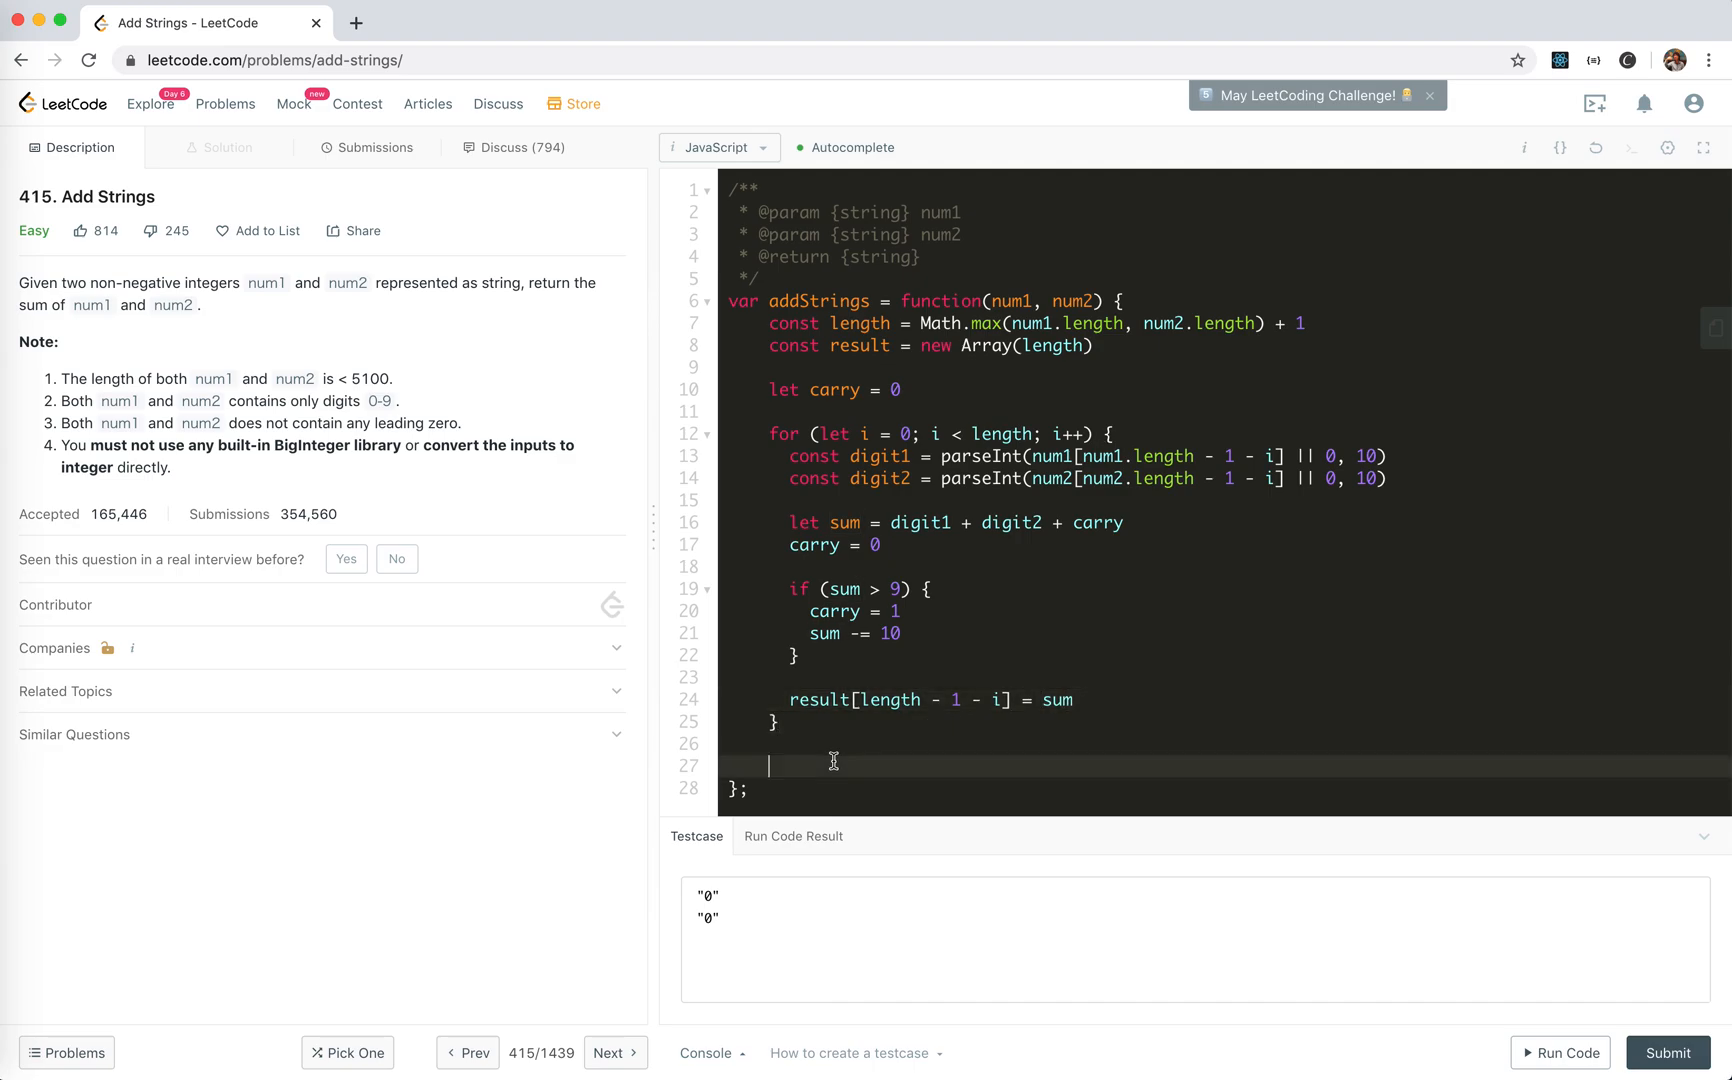
pyautogui.write('// c')
pyautogui.write('heck leadin')
pyautogui.write('g zero for')
# Add the leading-zero comment, if (result[0] === 0) result.shift(), and return result.join('')
pyautogui.press('BackSpace')
pyautogui.write('case 0')
pyautogui.write('of carr')
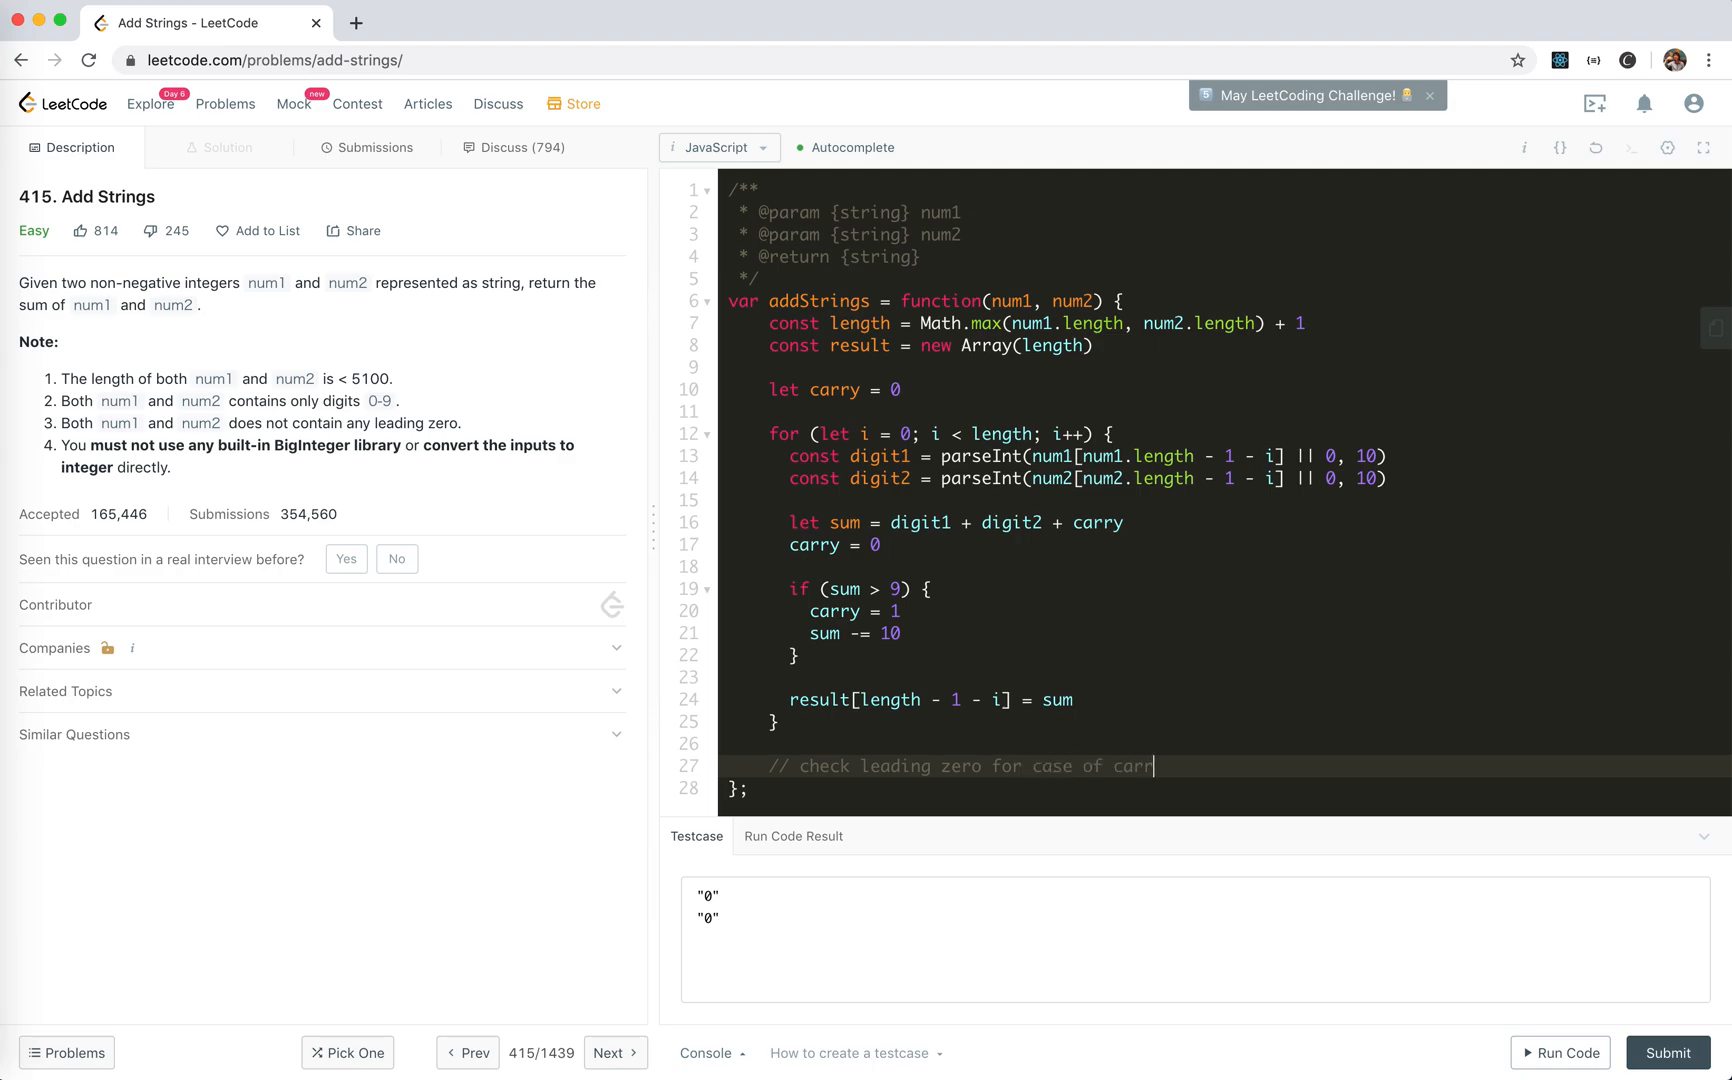
pyautogui.write('y be 0')
pyautogui.write(' at the la')
pyautogui.write('st')
pyautogui.press('Return')
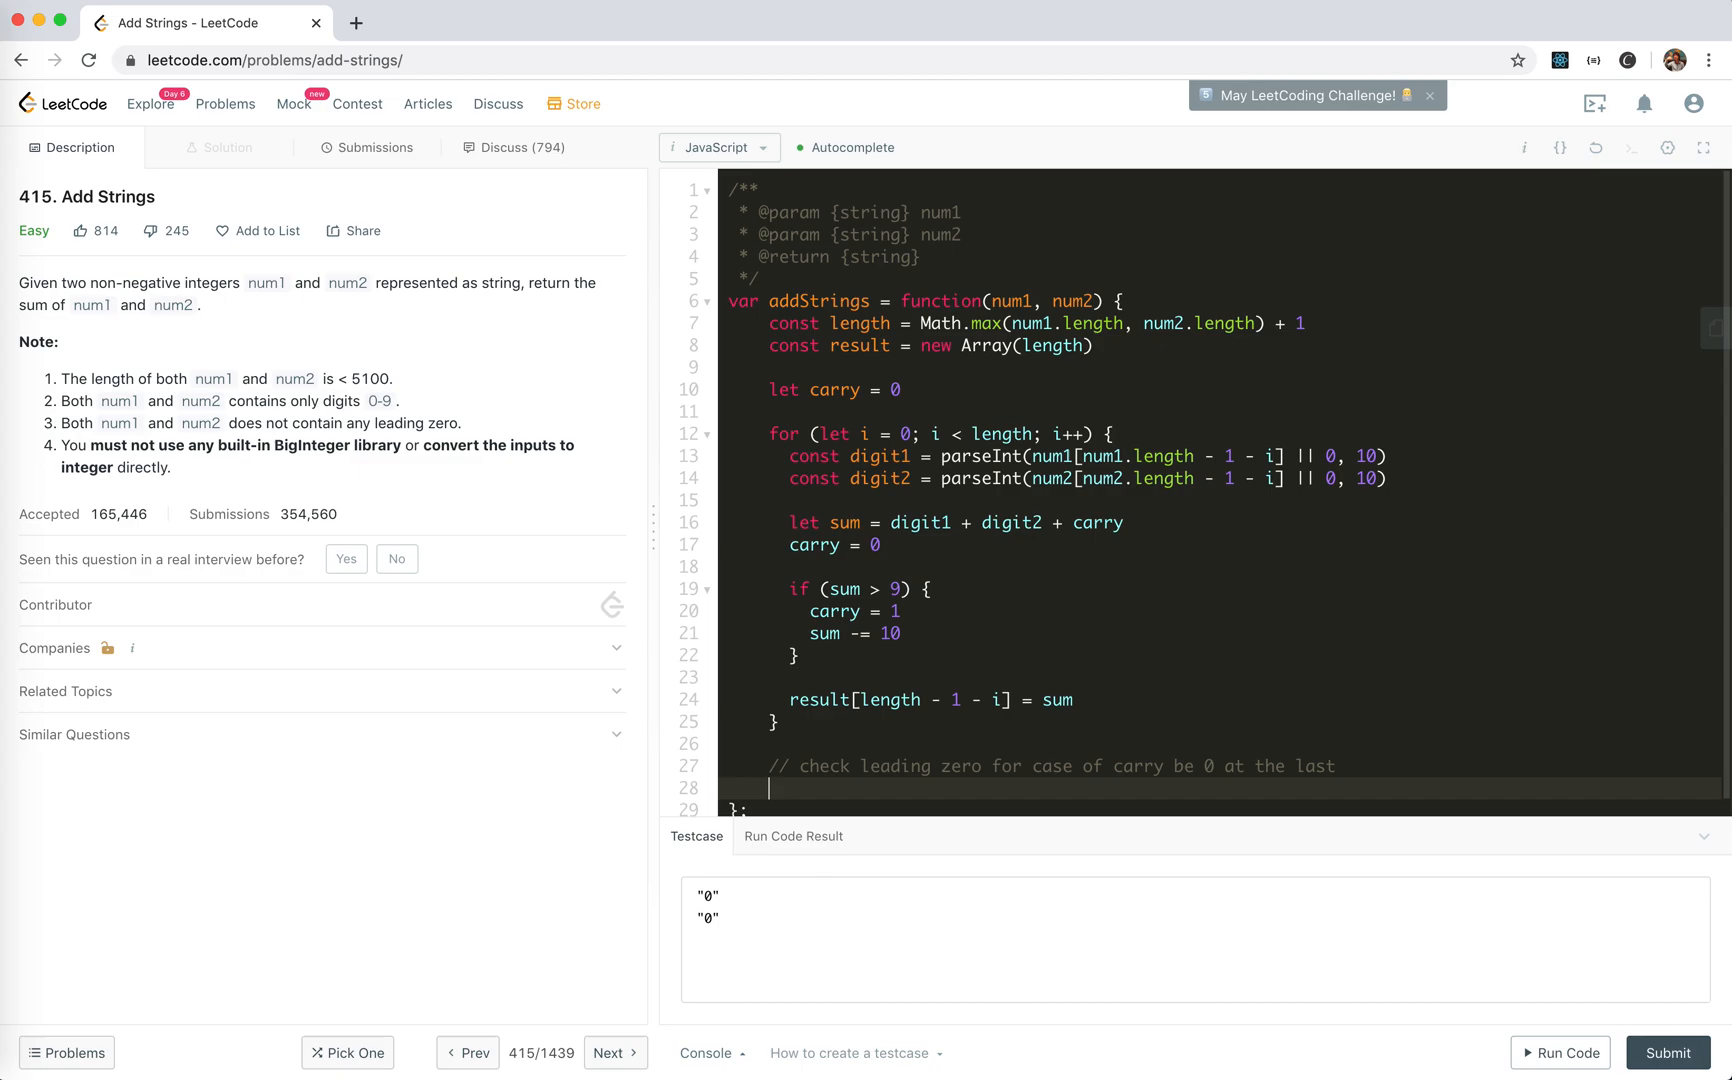
pyautogui.write('if (result')
pyautogui.write('[0] ==')
pyautogui.write('= 0) result')
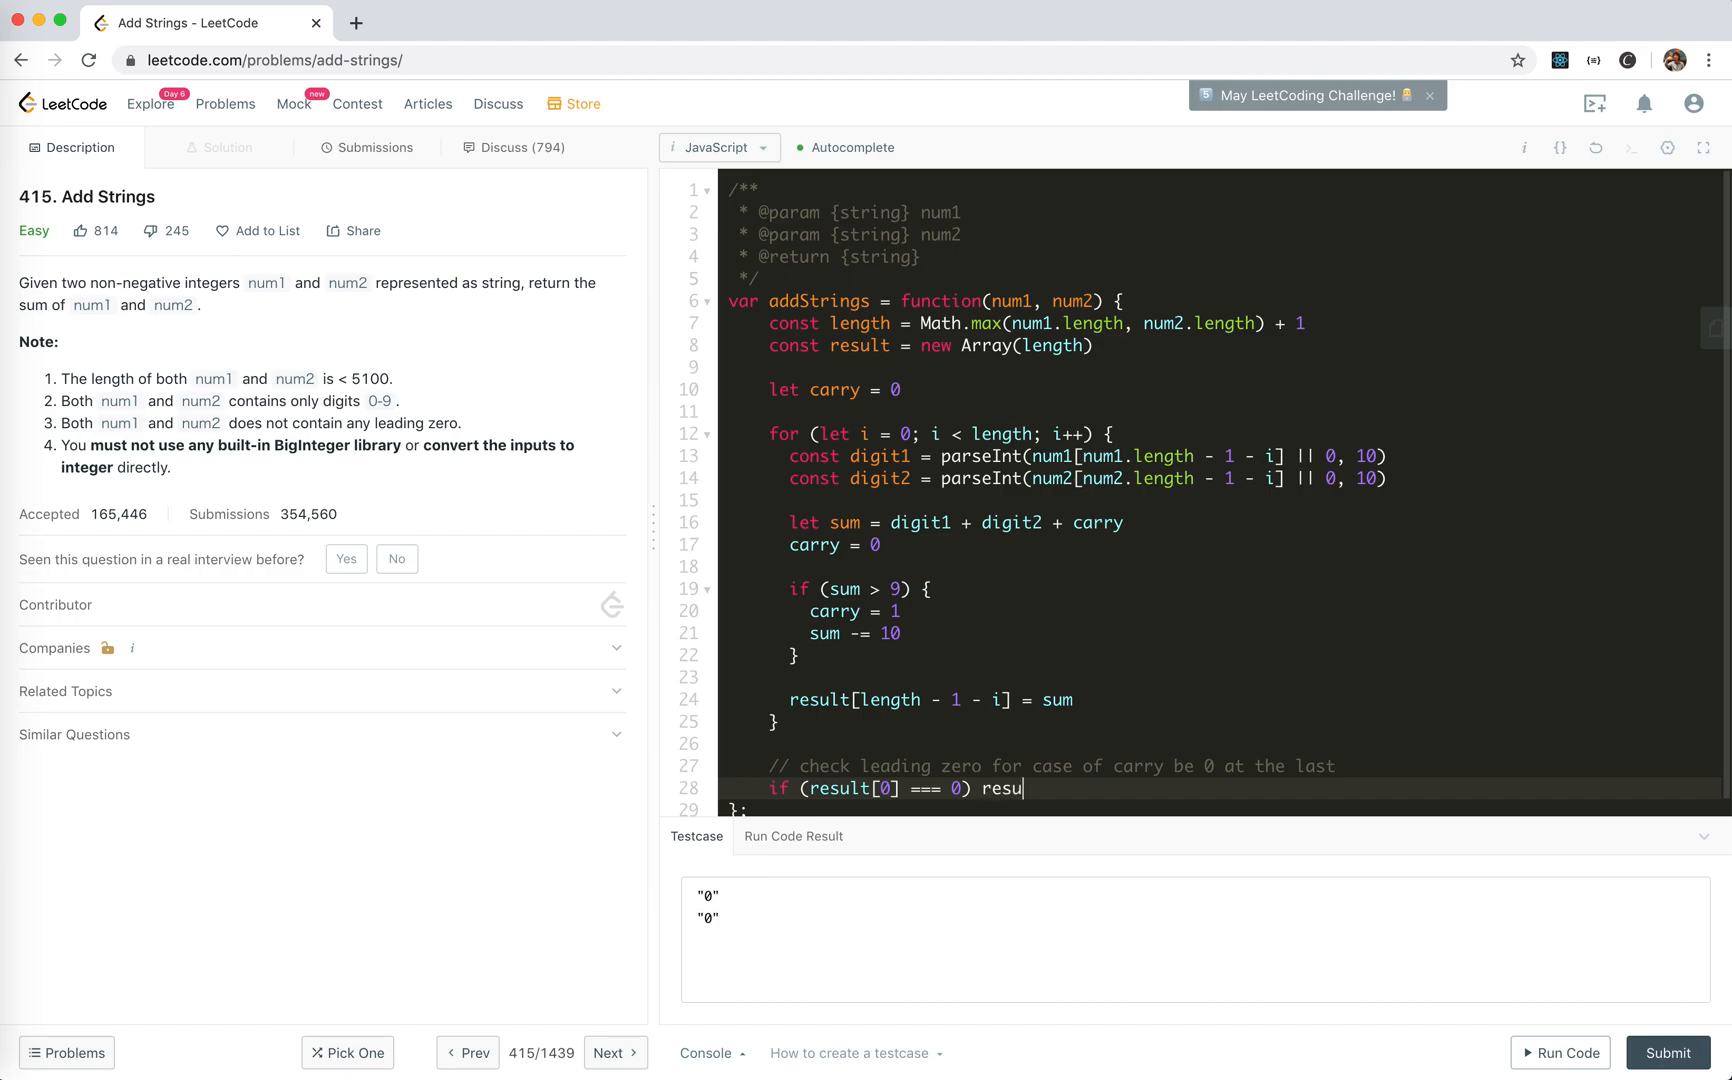
pyautogui.write('.shift()')
pyautogui.press('Return')
pyautogui.press('Return')
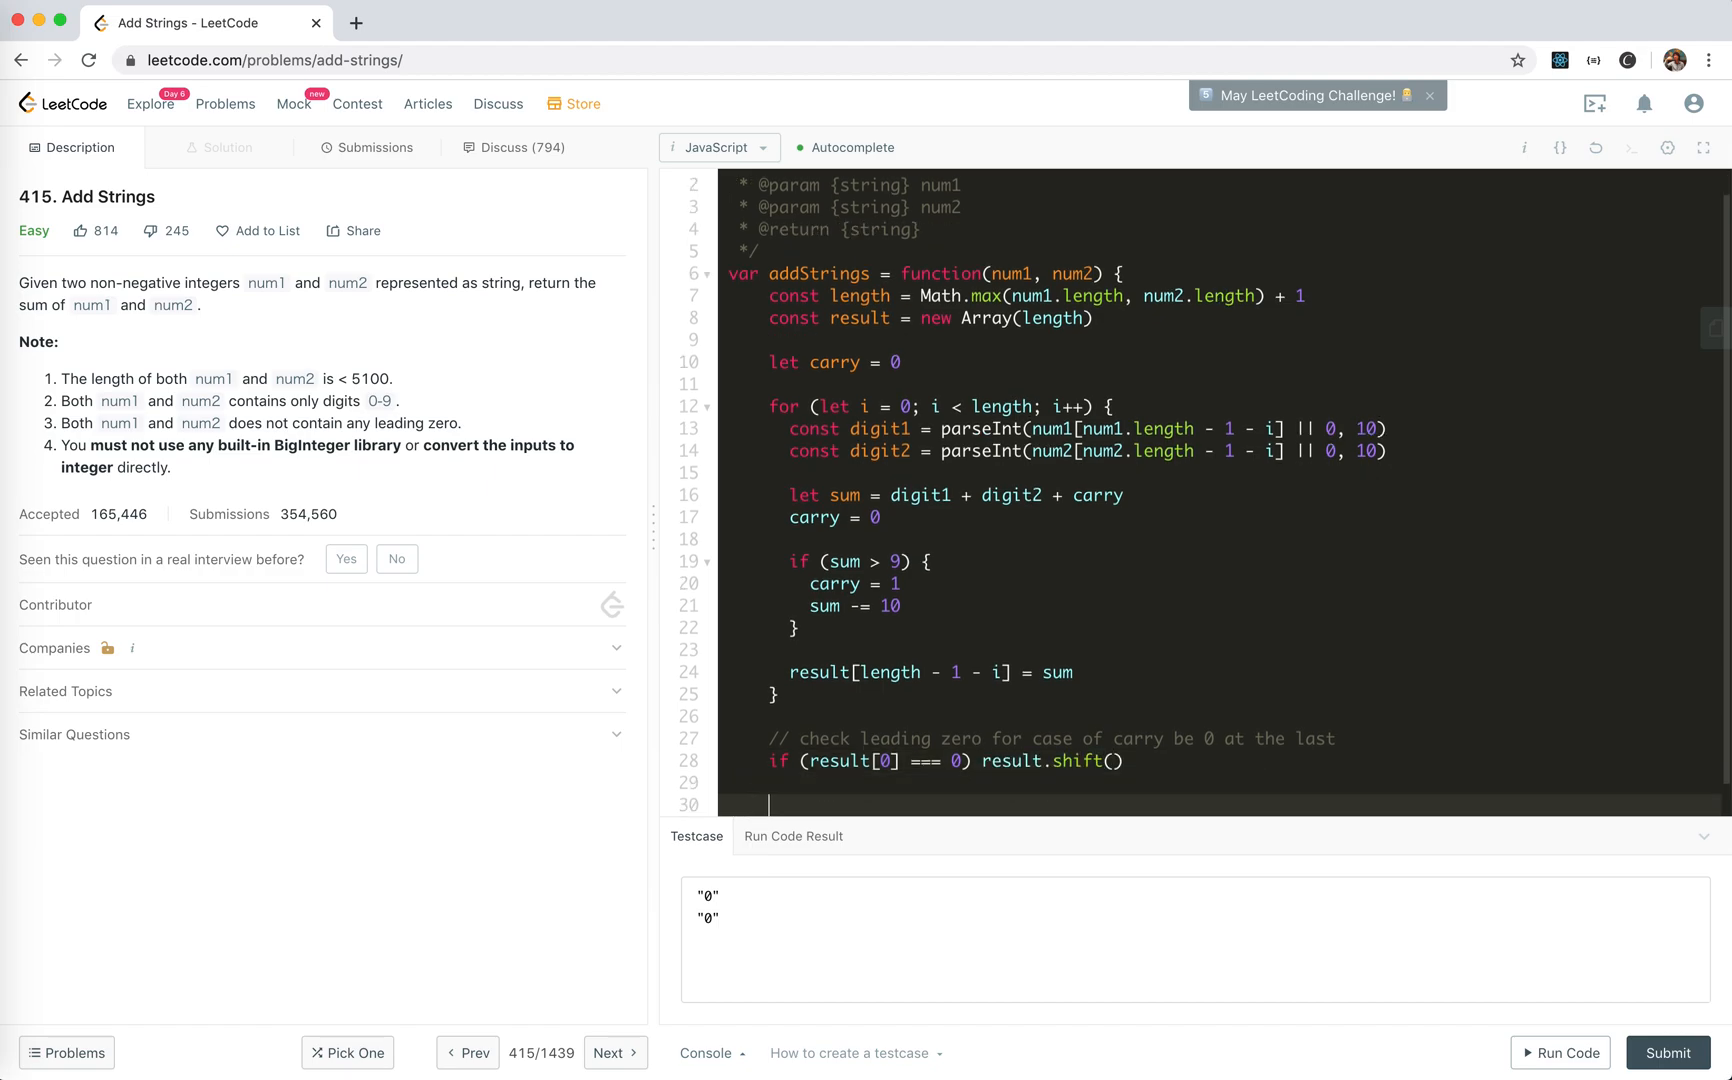
pyautogui.write('return result.j')
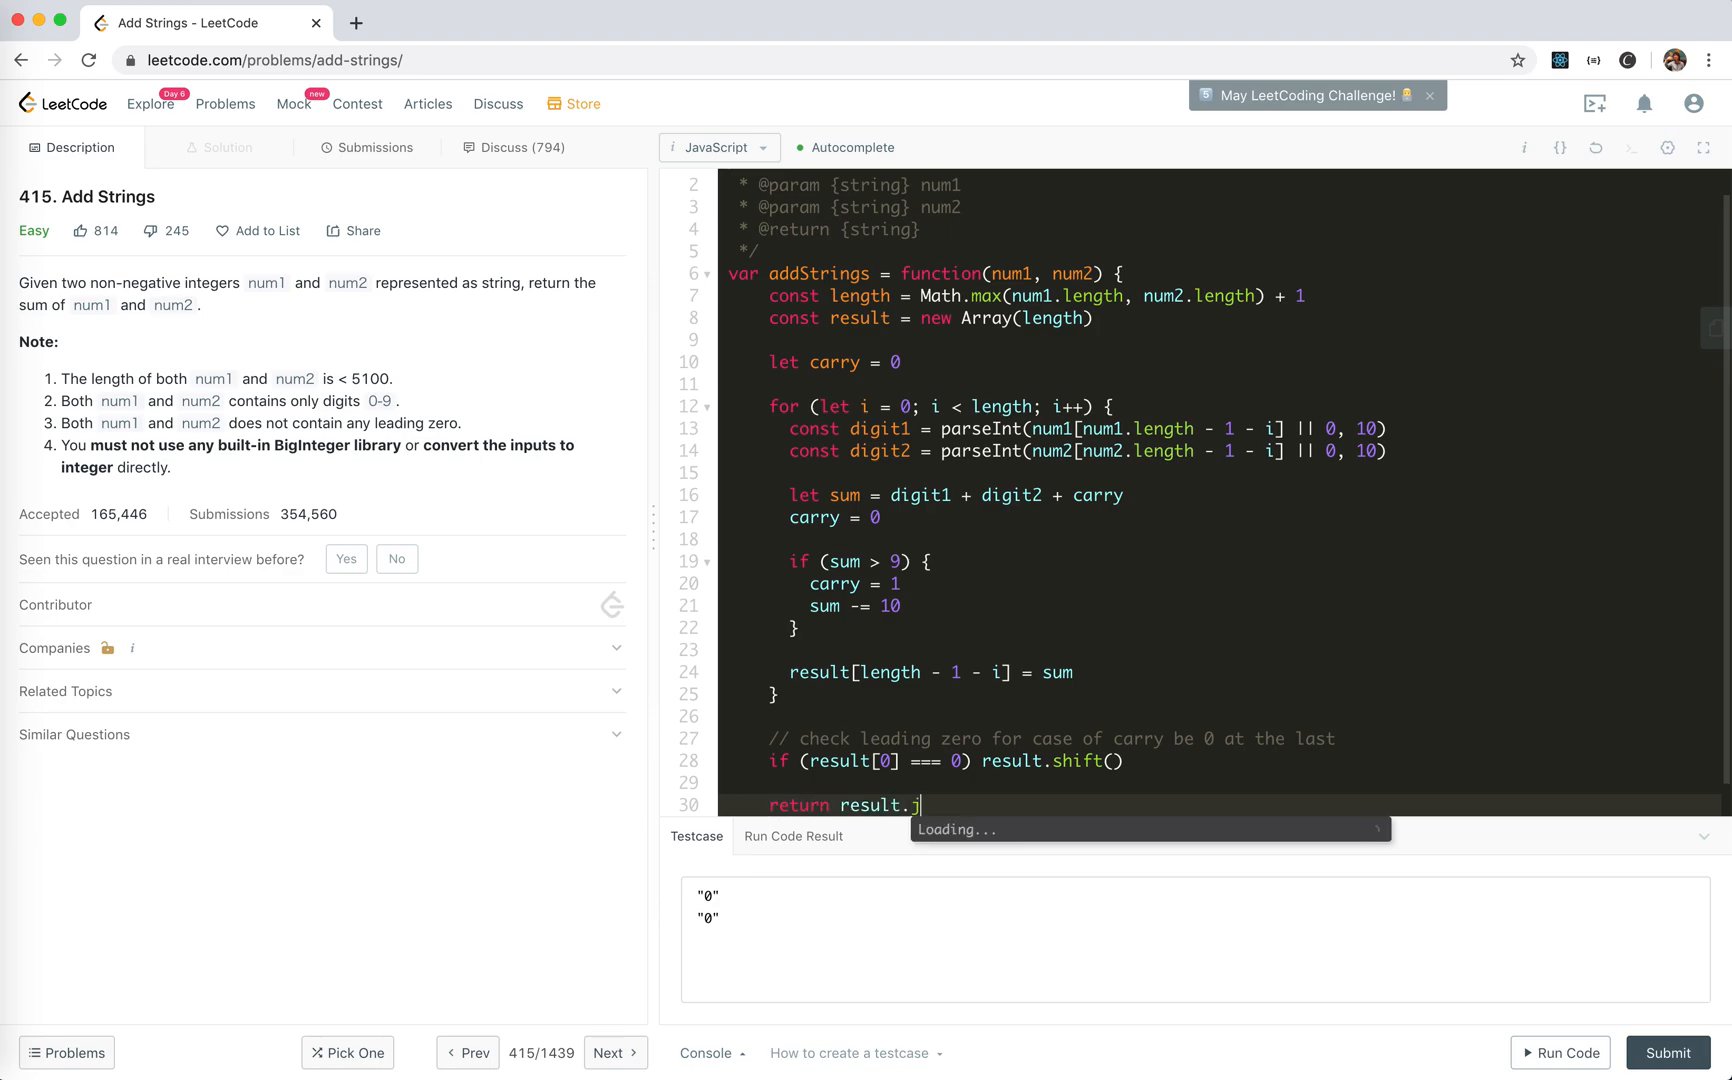
pyautogui.write("oin(''")
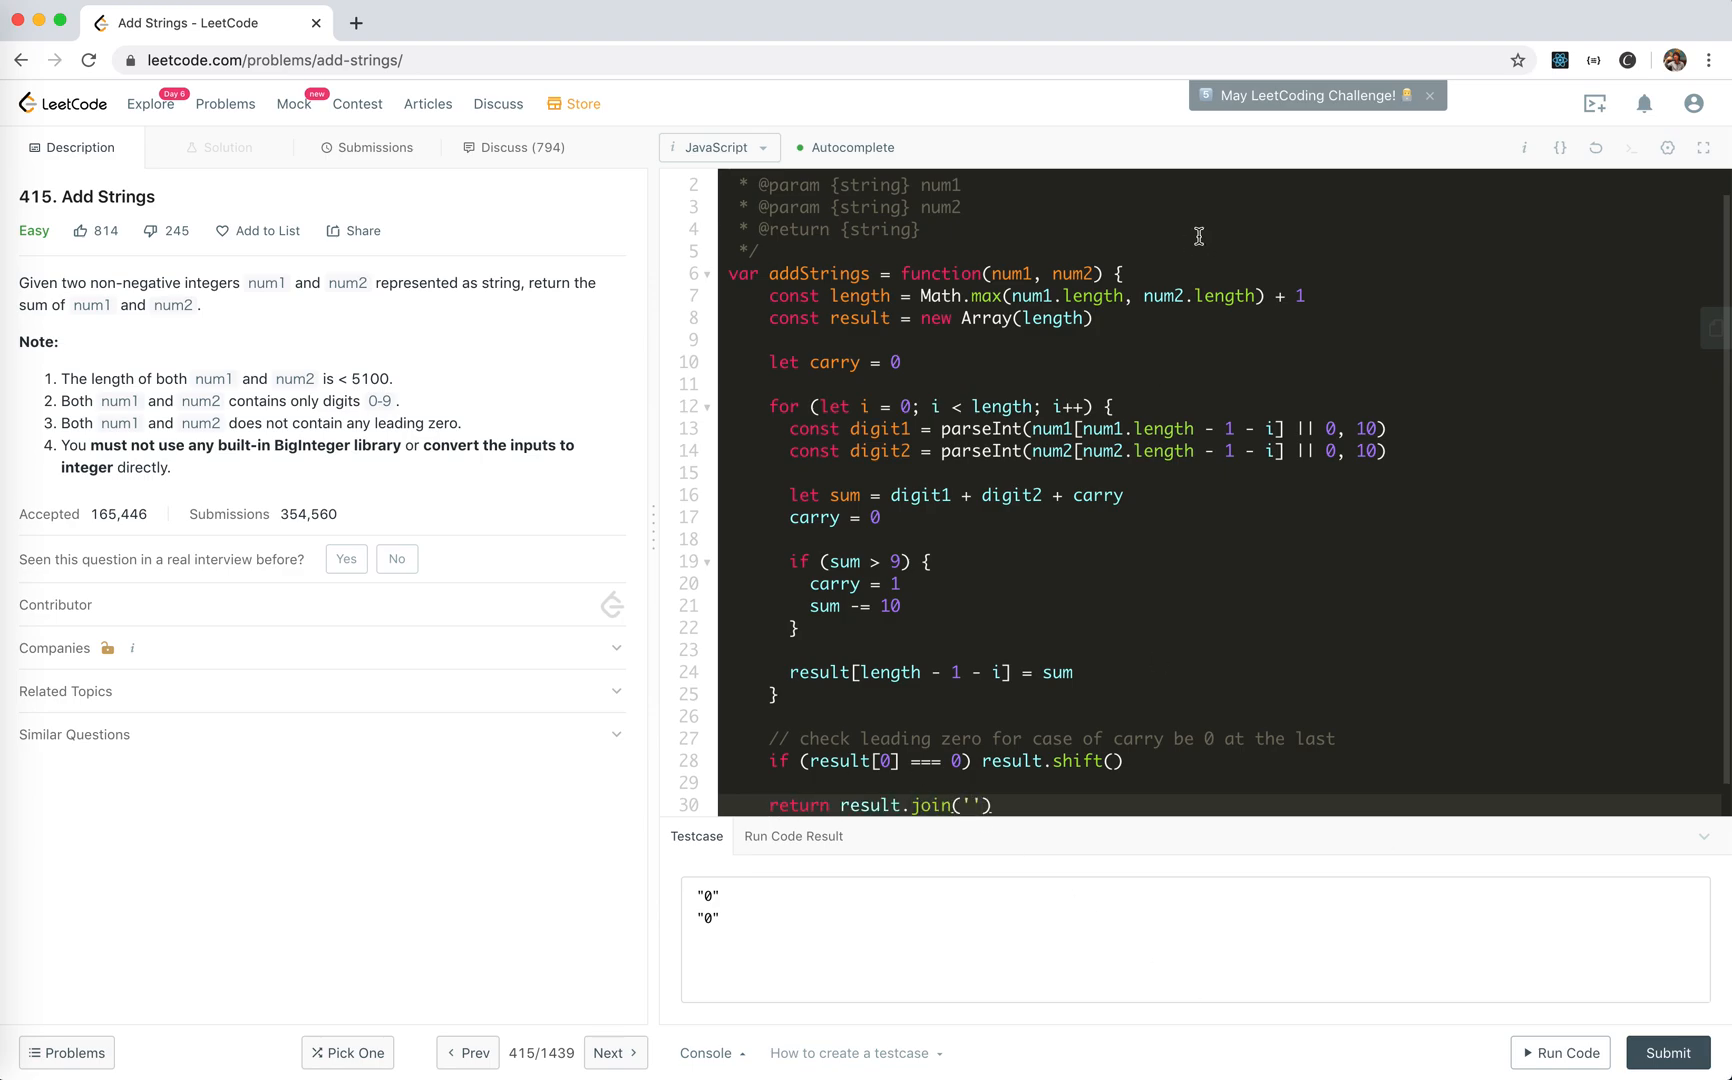
pyautogui.scroll(-1, 1143, 337)
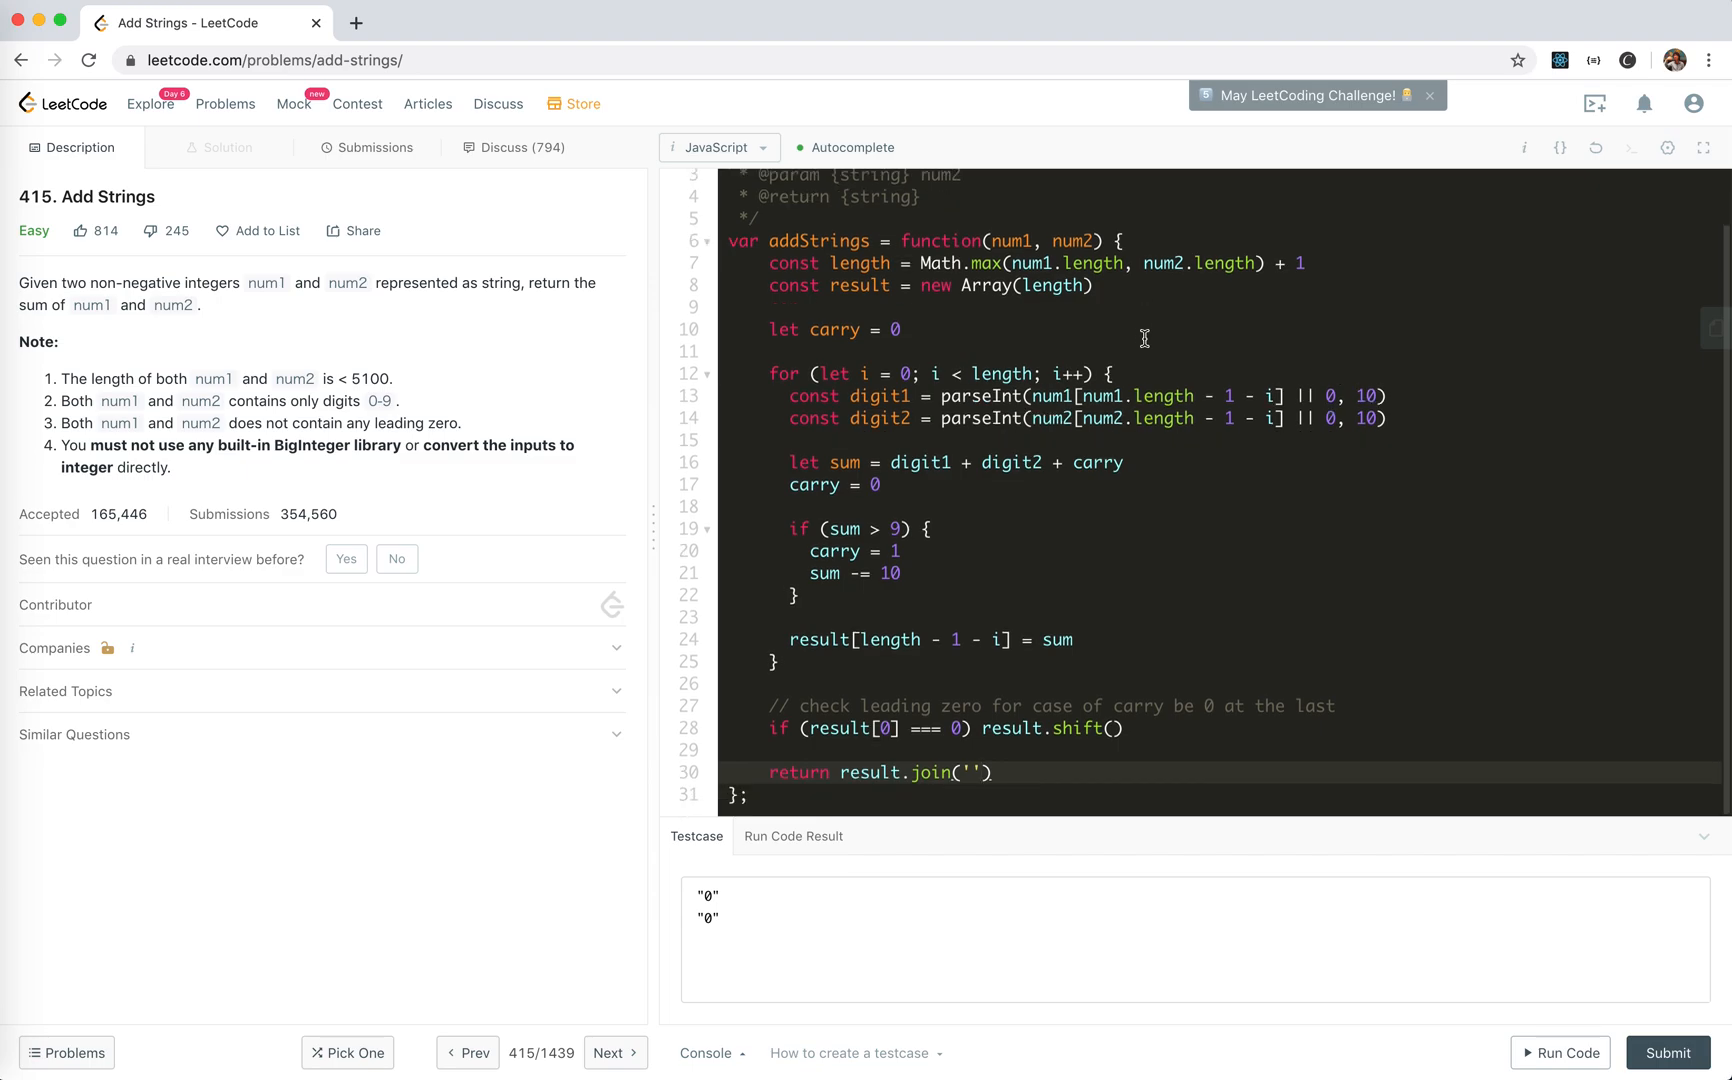
# Walk through the length, result, carry, loop and carry-reset lines to explain them
pyautogui.click(830, 264)
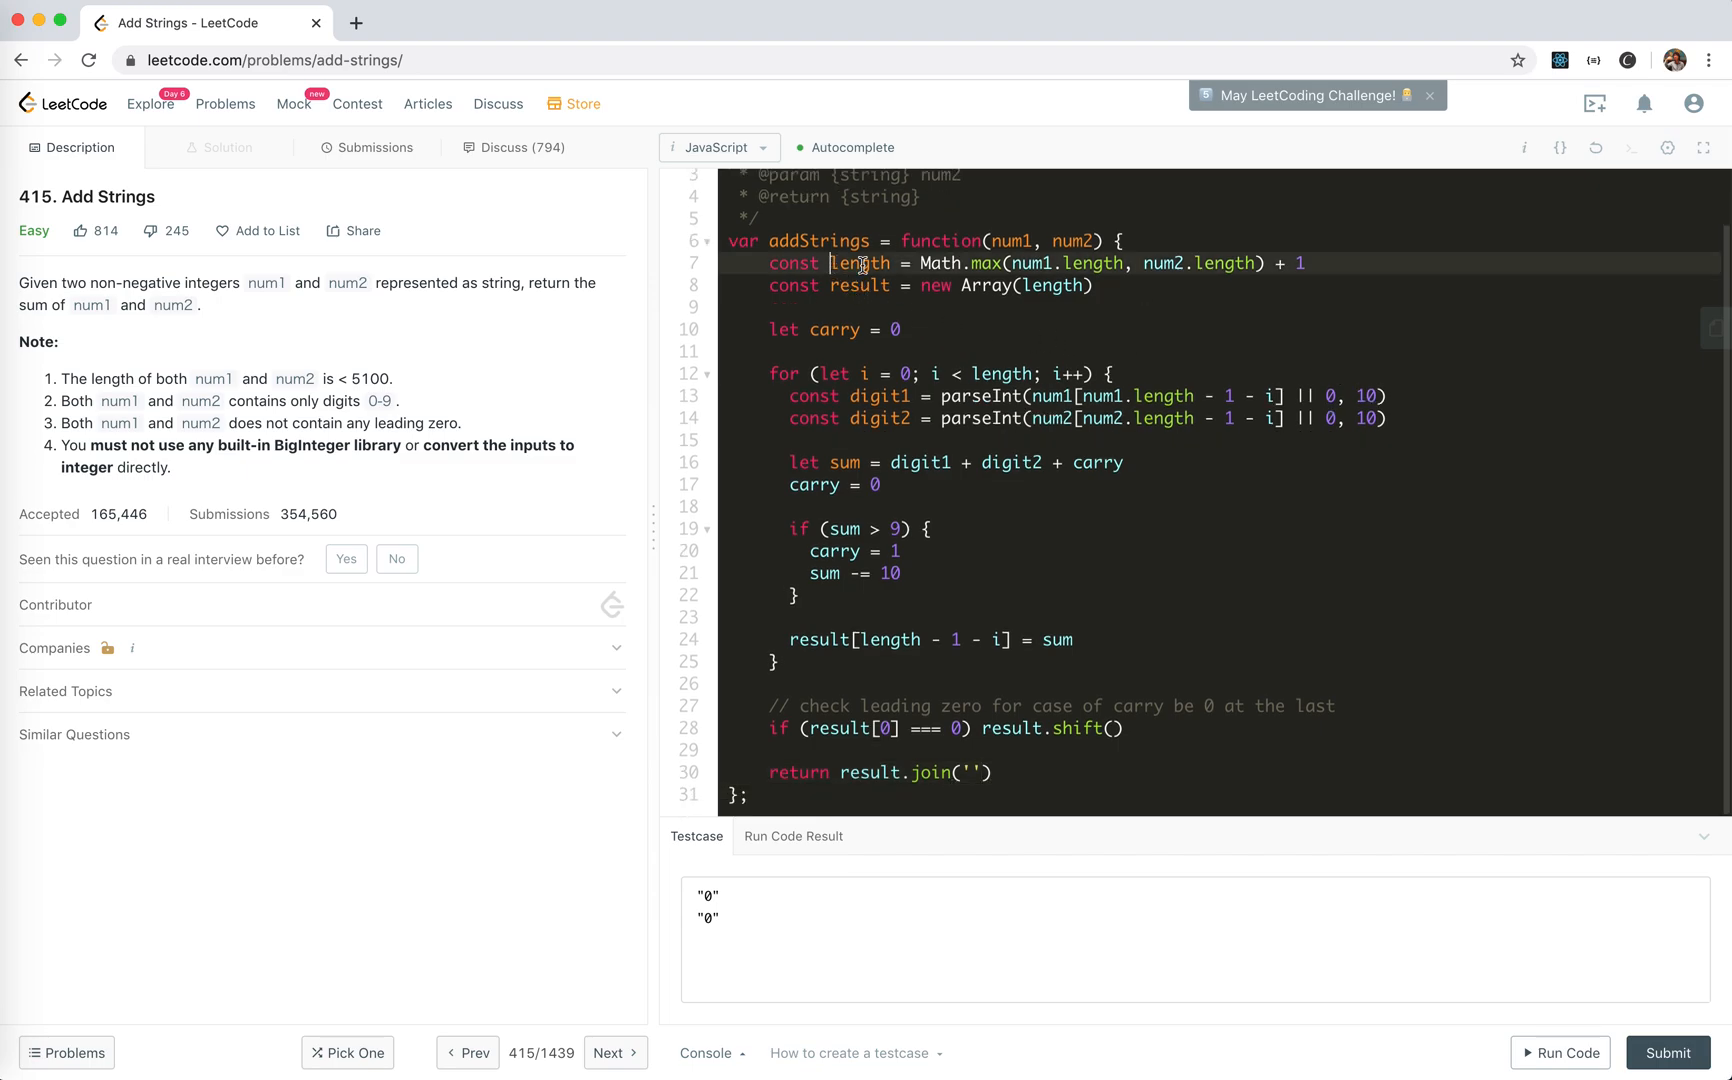
pyautogui.click(961, 286)
pyautogui.click(866, 286)
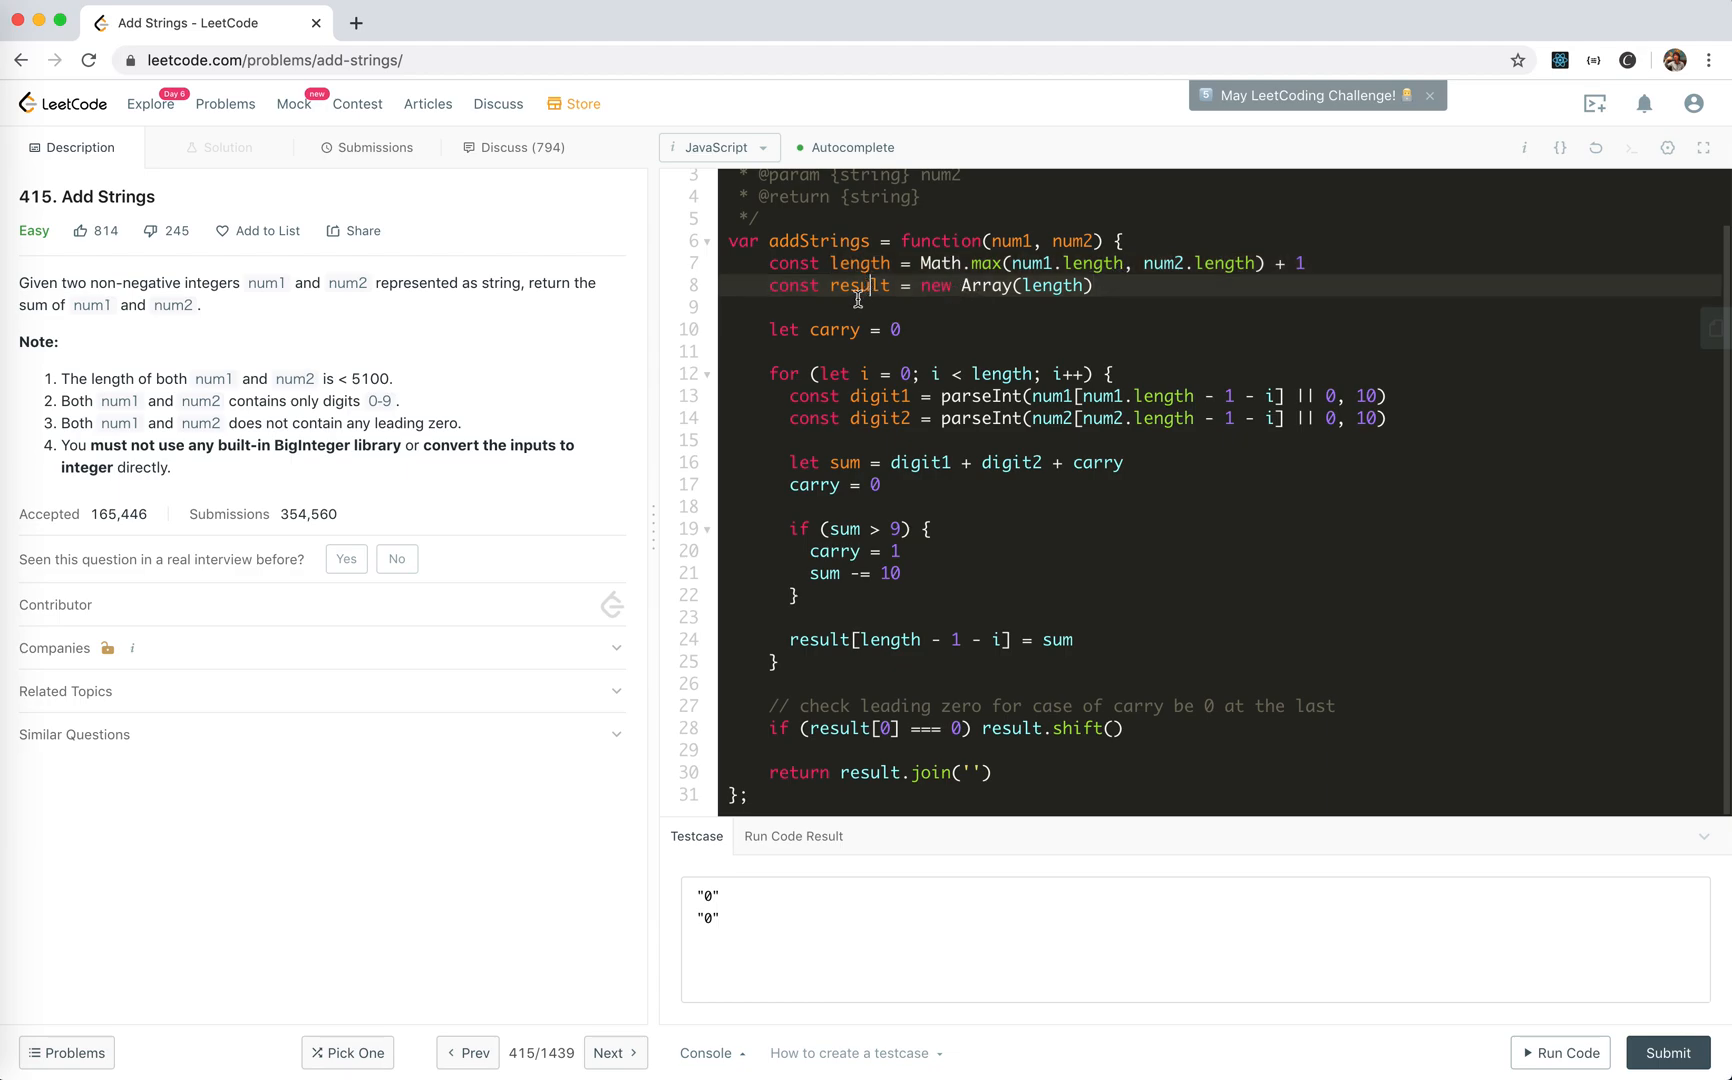
pyautogui.doubleClick(866, 329)
pyautogui.moveTo(818, 374); pyautogui.dragTo(888, 463)
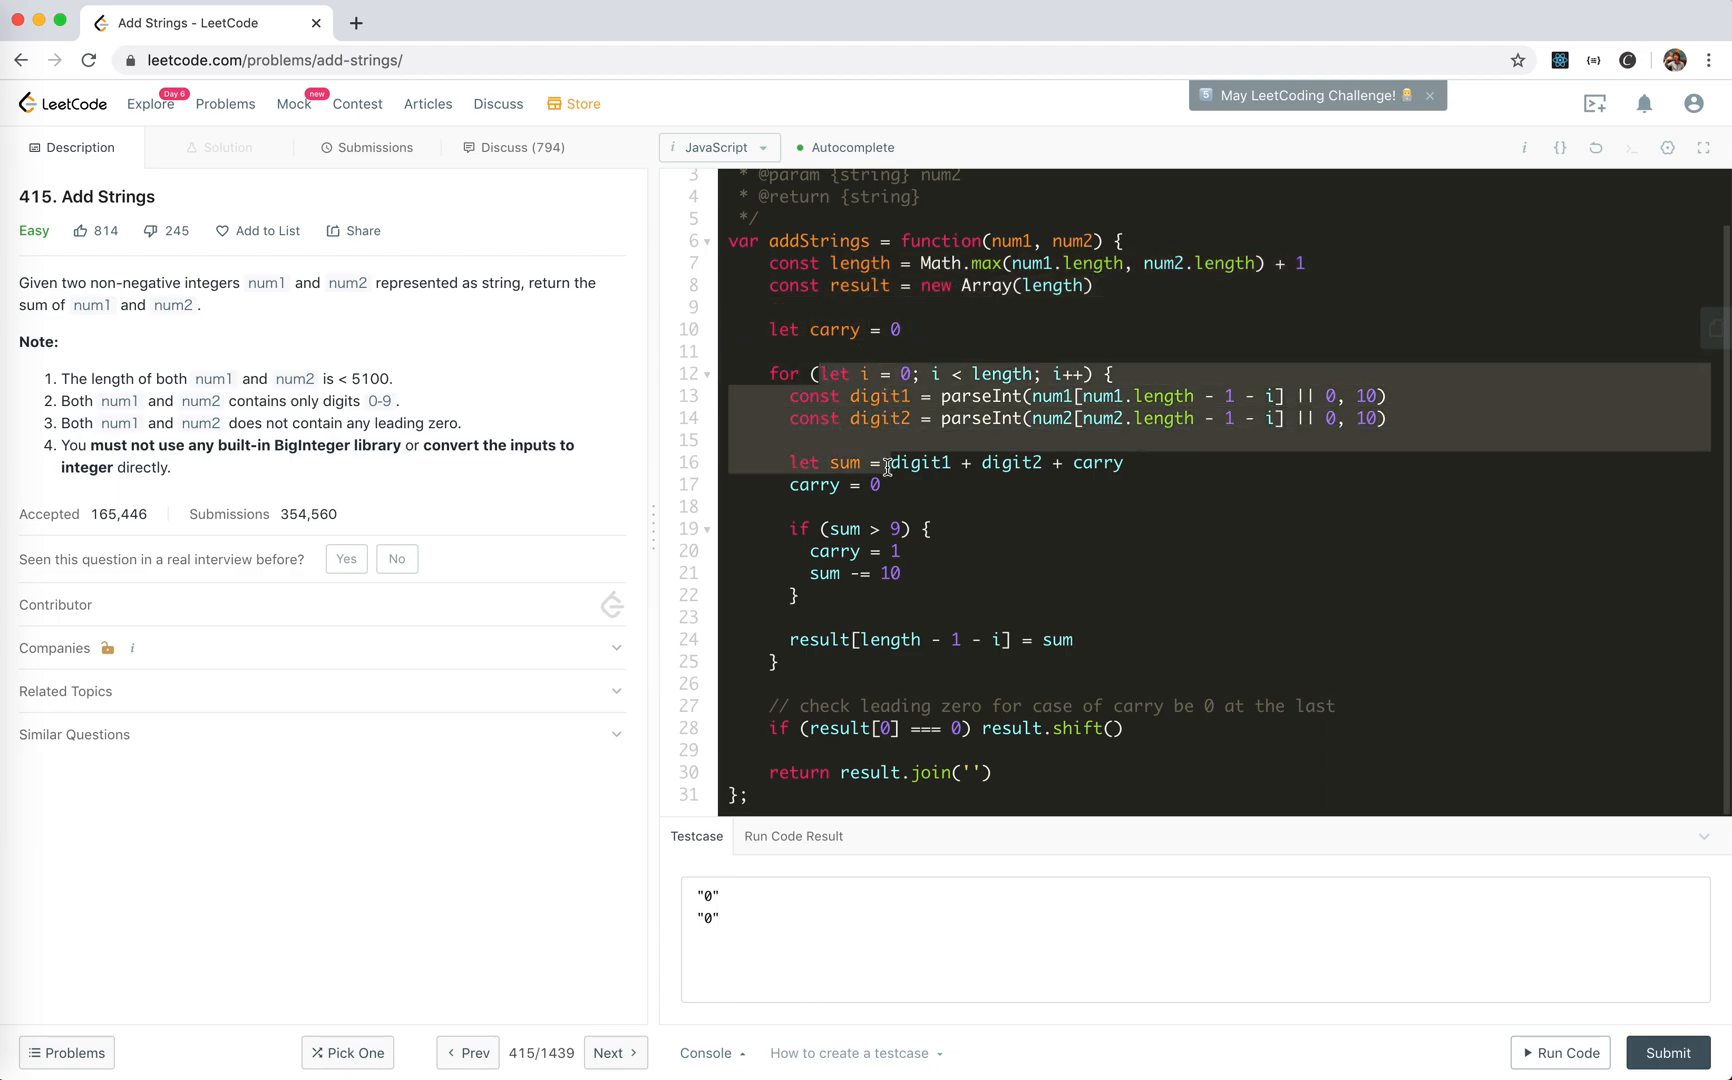
pyautogui.moveTo(783, 485); pyautogui.dragTo(944, 484)
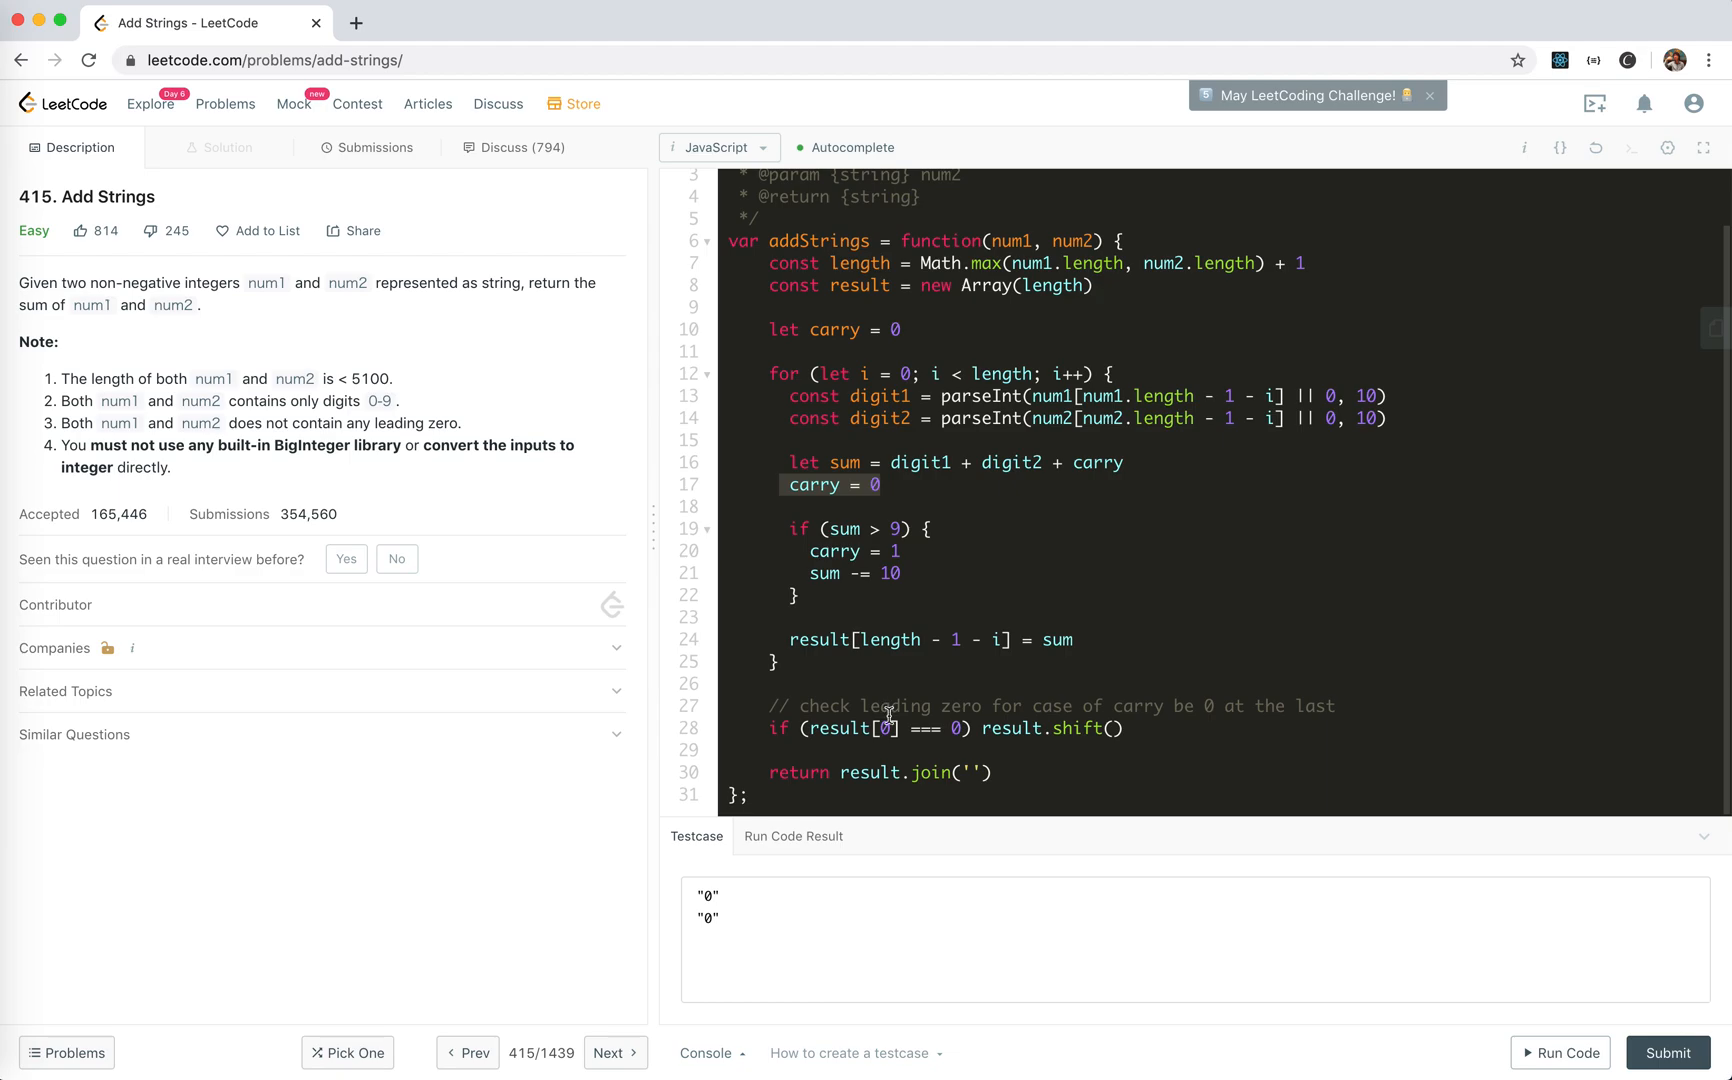
# Run the "0", "0" test case, submit the solution, and start a comment line above the function
pyautogui.click(1547, 1053)
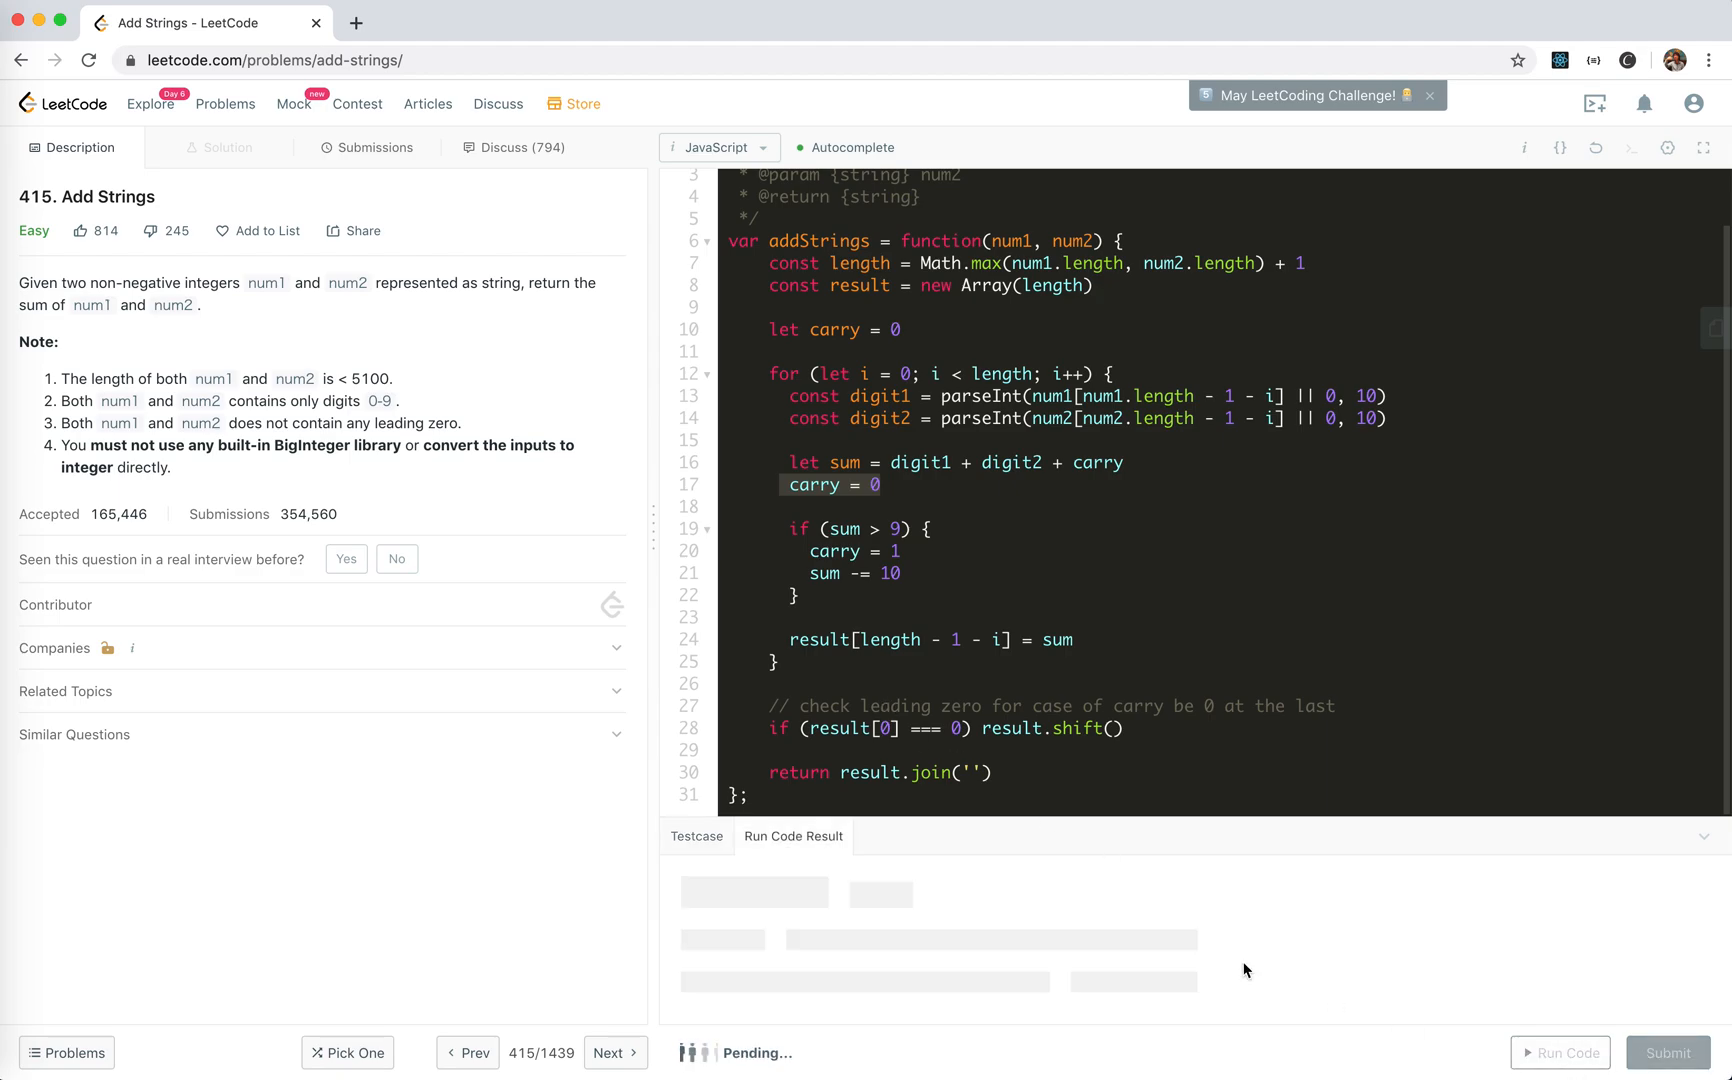
pyautogui.click(1651, 1055)
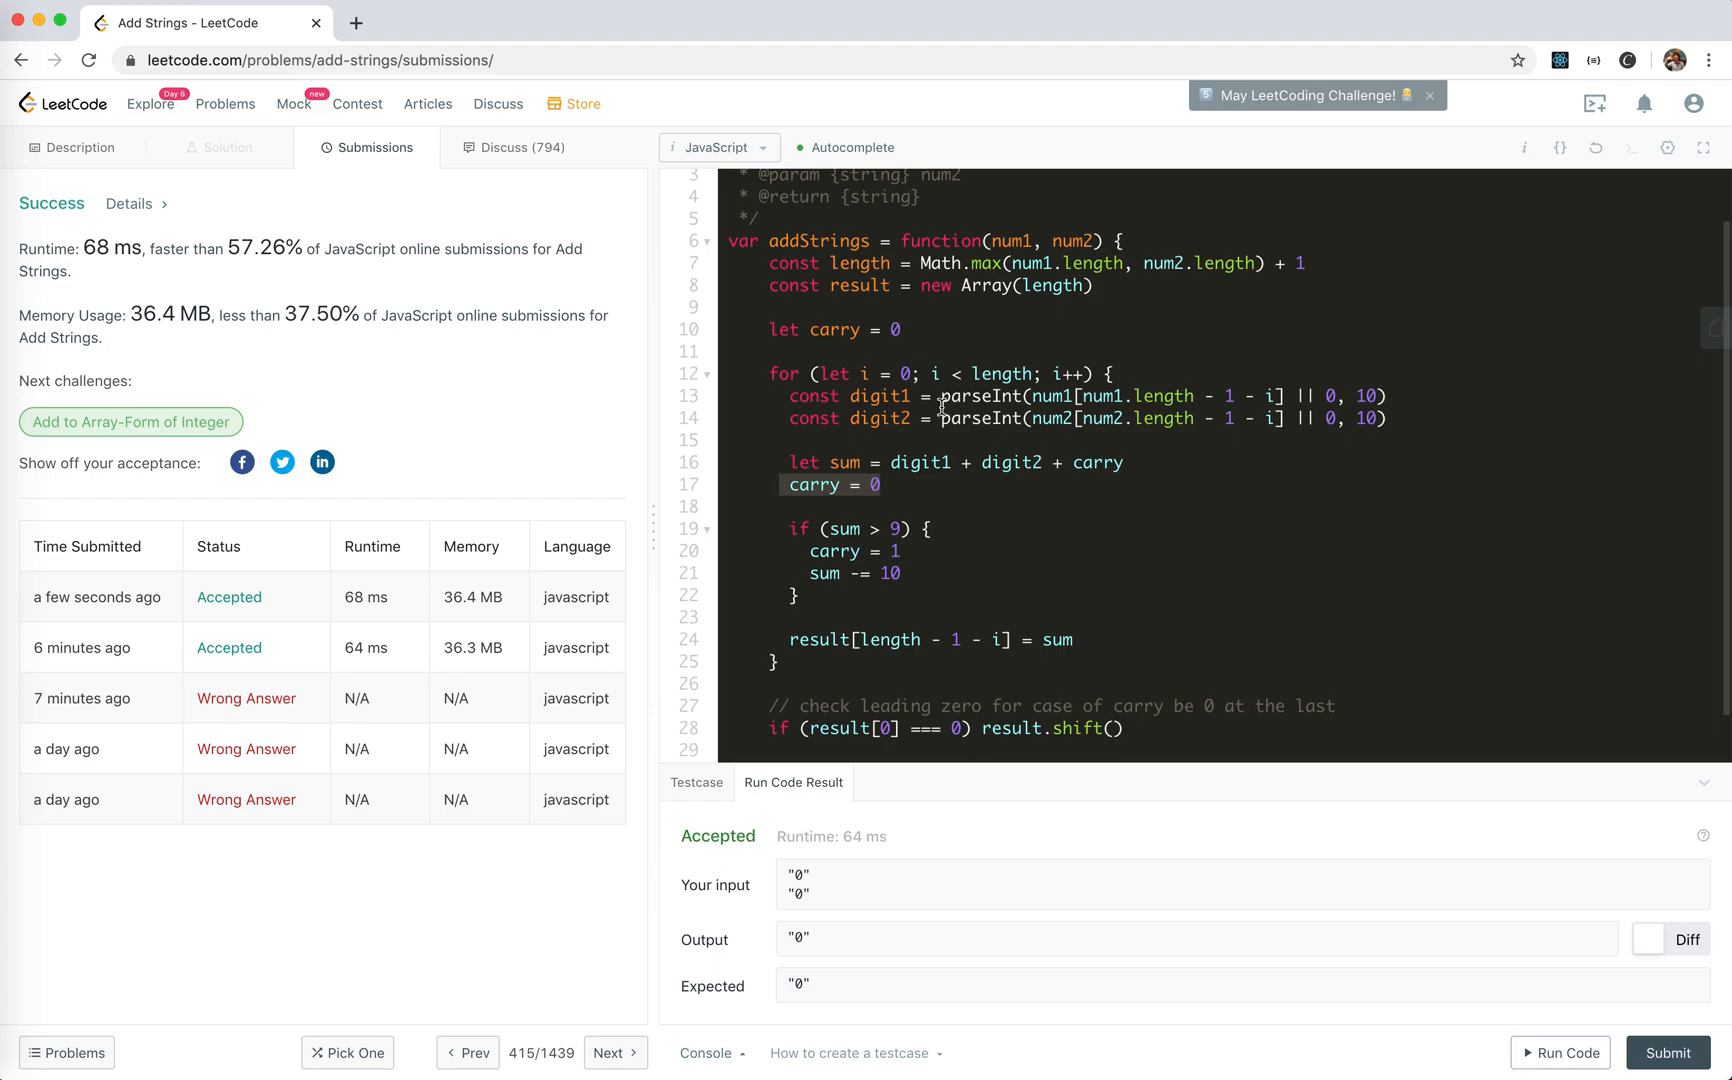
pyautogui.scroll(1, 942, 407)
pyautogui.click(890, 278)
# Write the comment // Time: O(max(m, n)) on line 7 above addStrings
pyautogui.press('Return')
pyautogui.press('Return')
pyautogui.write('// ')
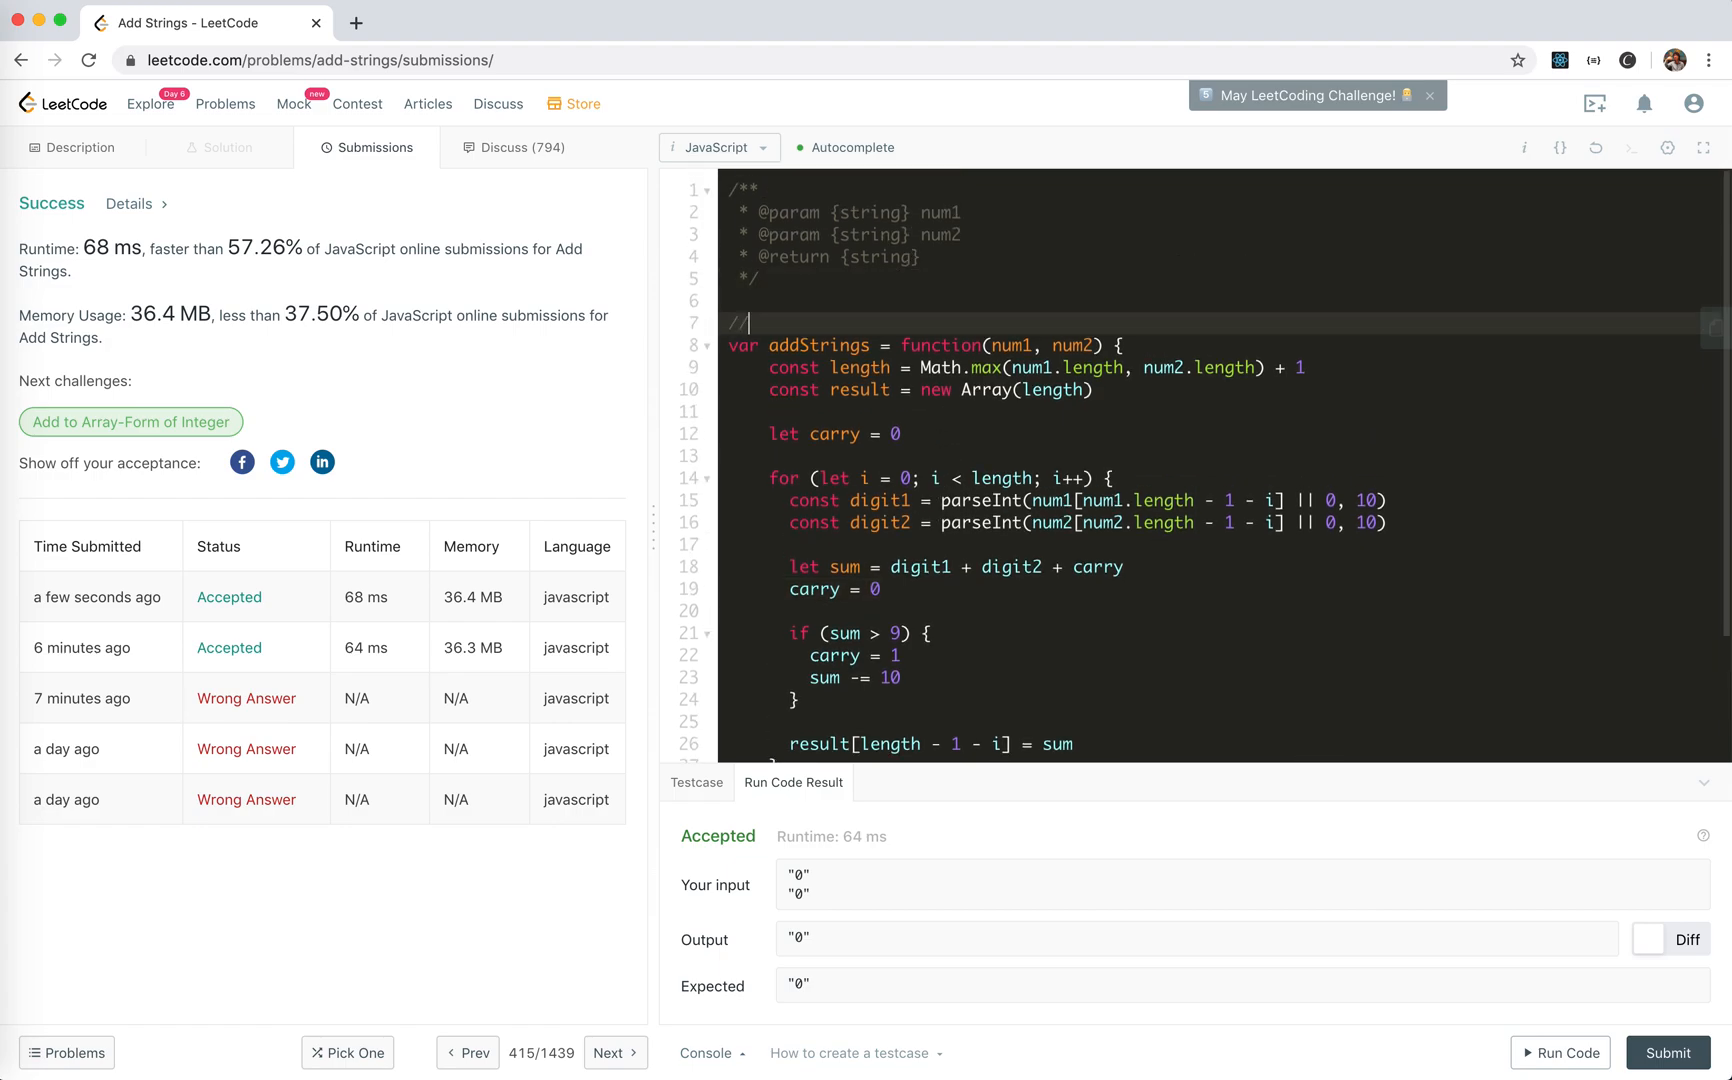
pyautogui.write('Time:')
pyautogui.moveTo(731, 478); pyautogui.dragTo(991, 522)
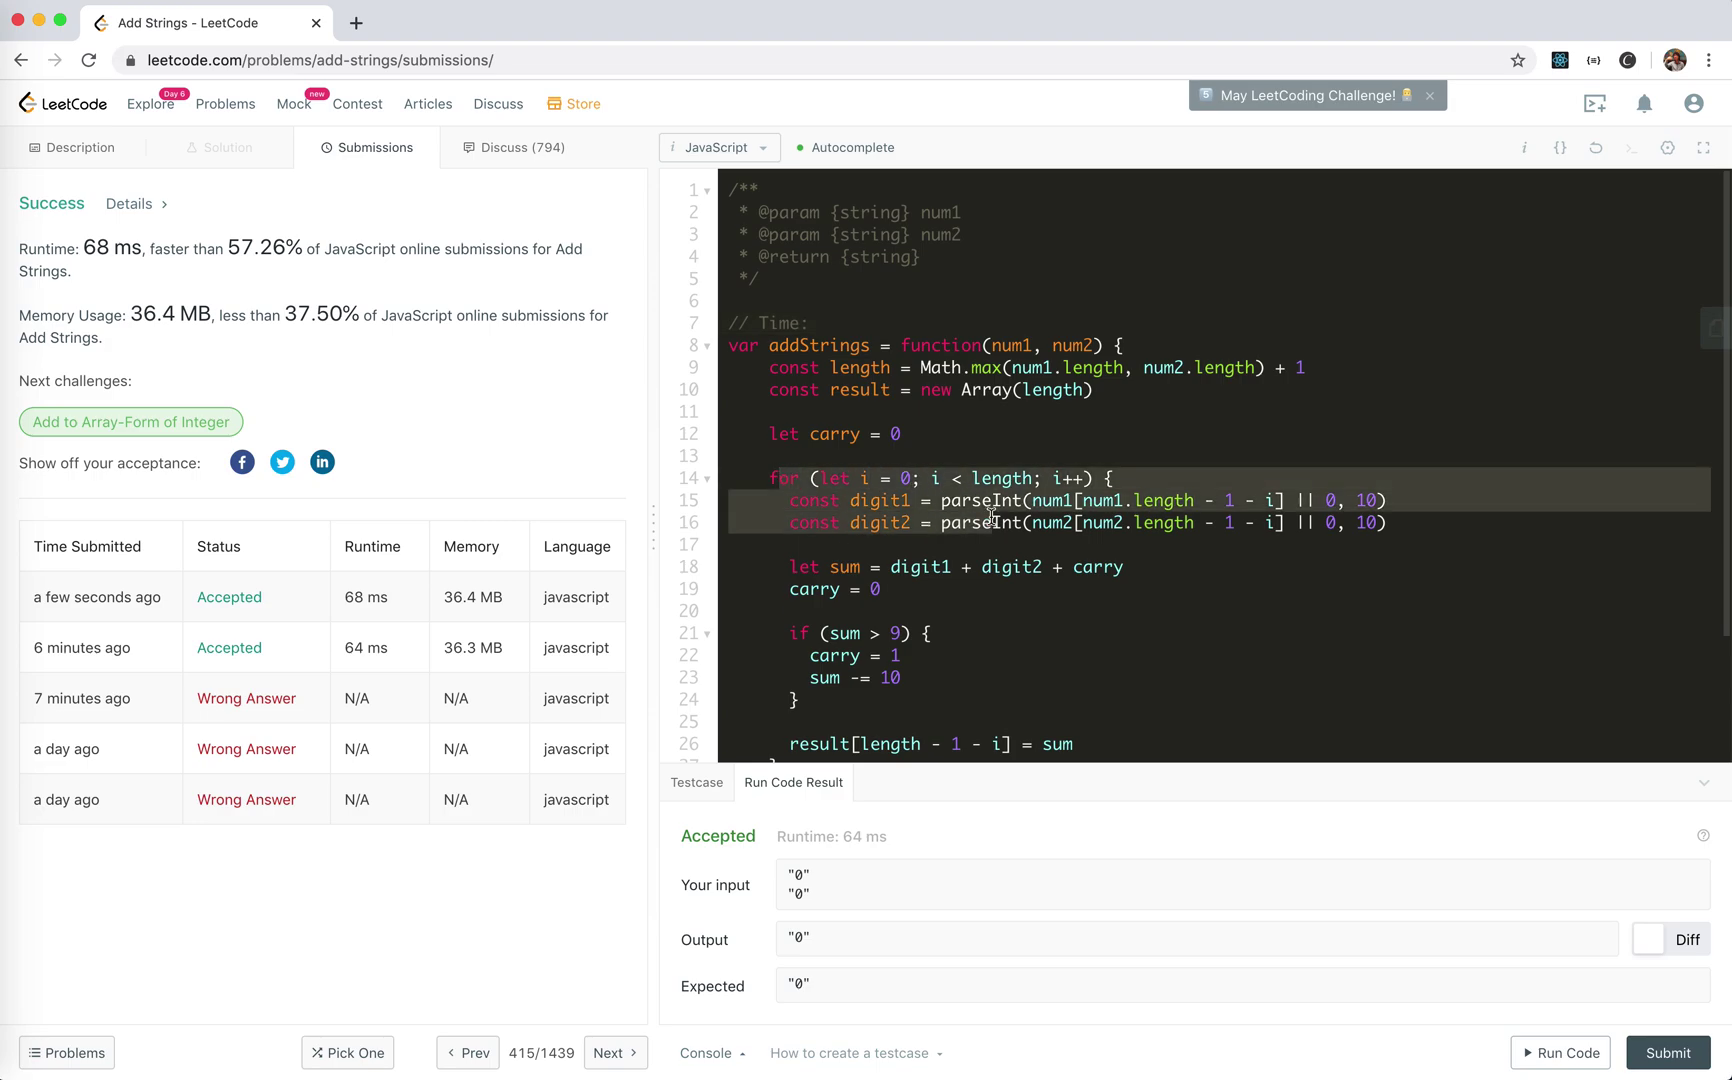
pyautogui.click(1008, 346)
pyautogui.click(1014, 329)
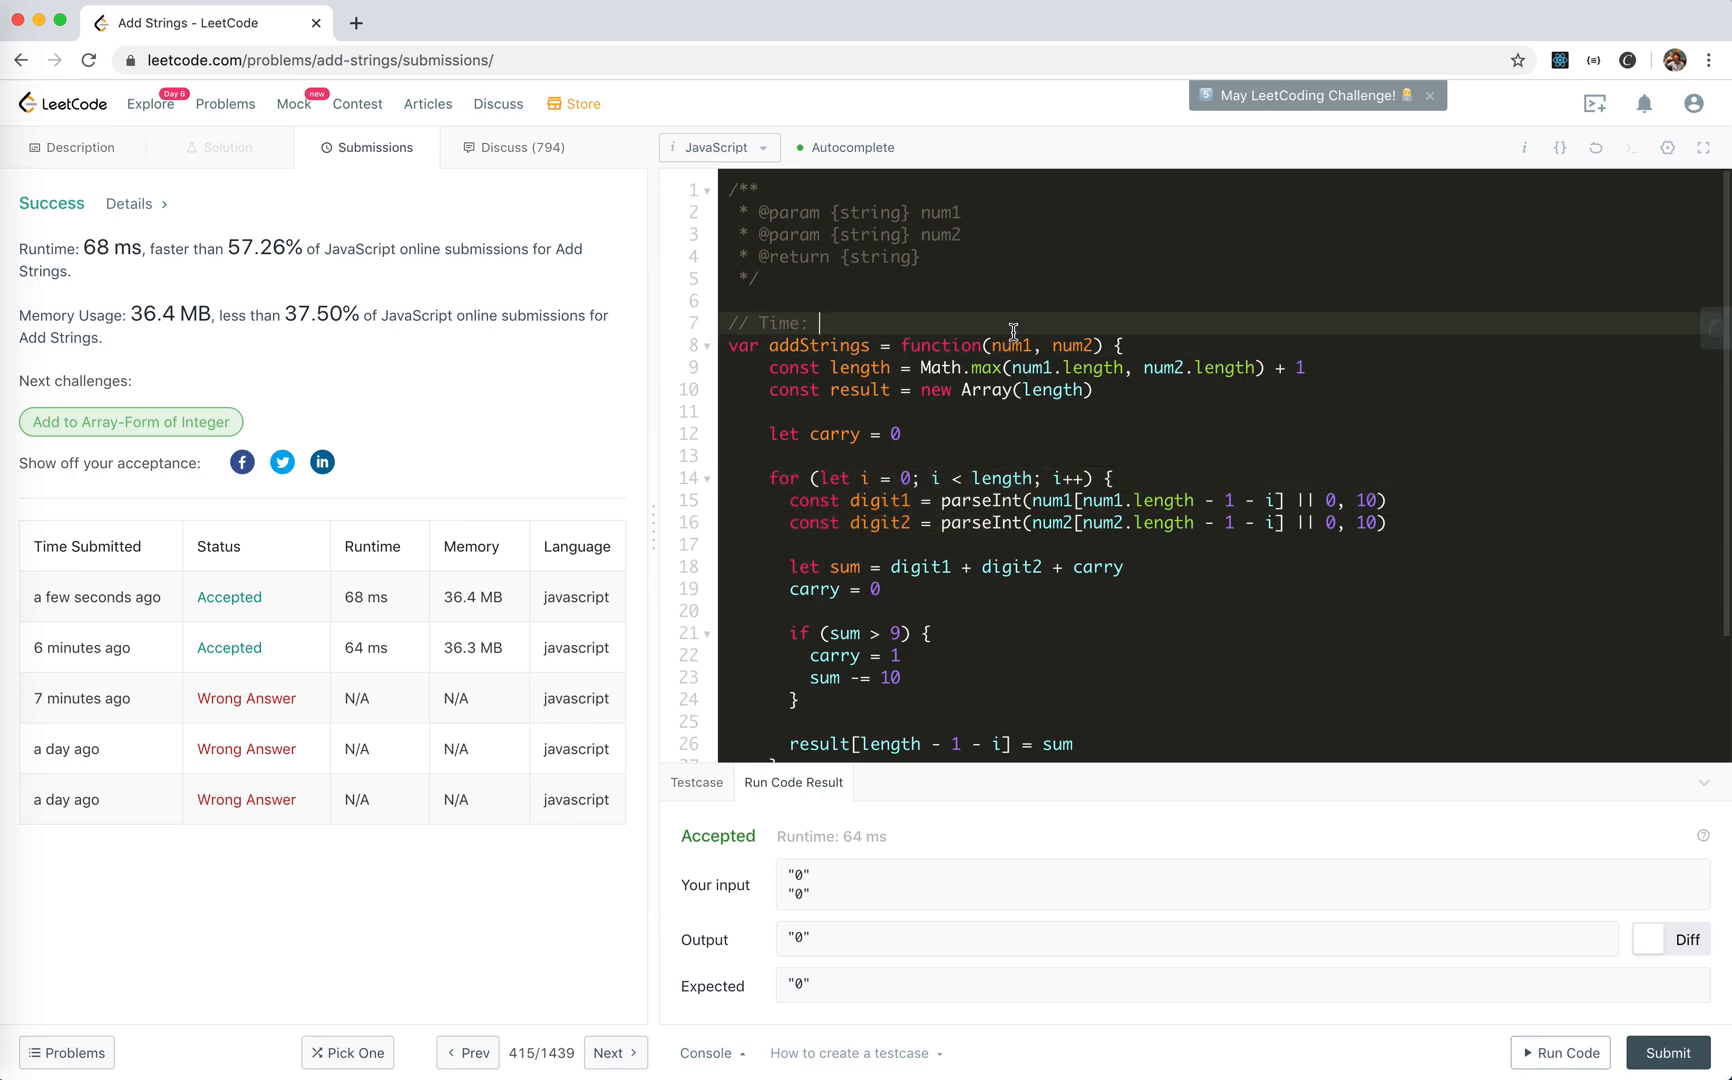
pyautogui.click(1140, 348)
pyautogui.click(988, 322)
pyautogui.write('O')
pyautogui.write('(')
pyautogui.write('ma')
pyautogui.write('x(m')
pyautogui.write(', ')
pyautogui.write('n')
pyautogui.scroll(-3, 902, 608)
pyautogui.scroll(-1, 896, 620)
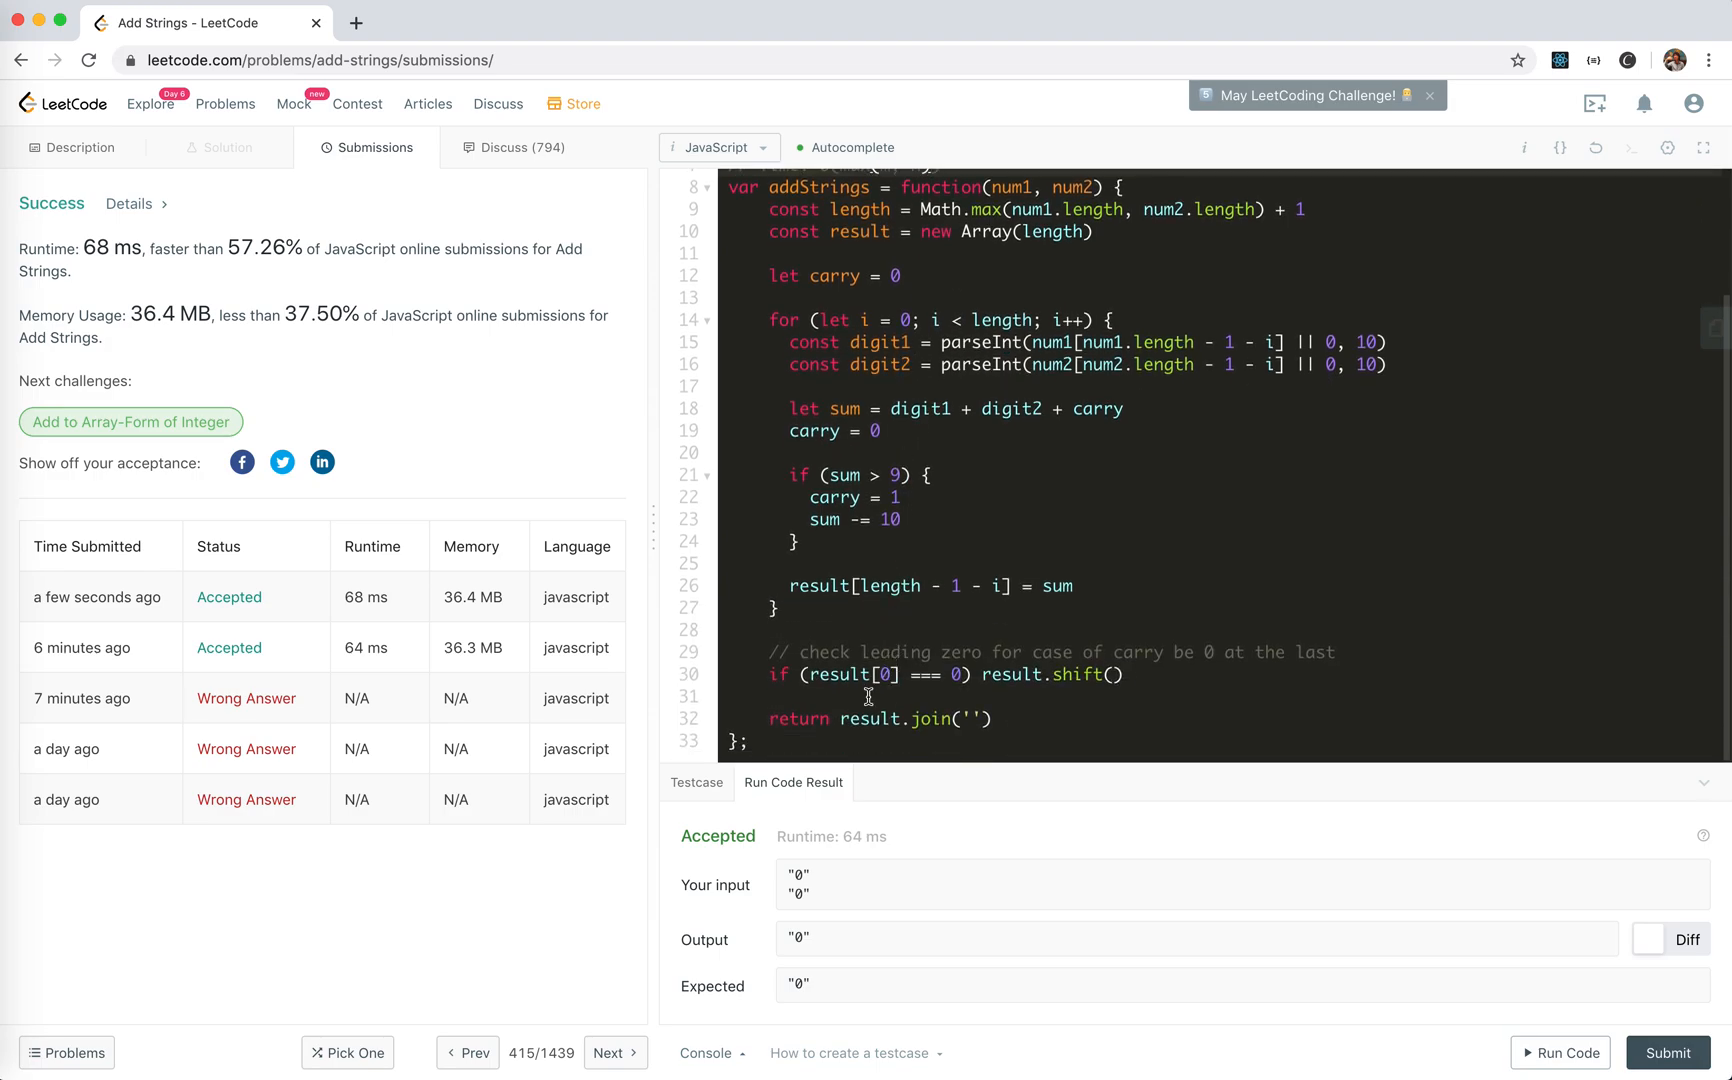
# Revise the comment to Time: 2 ^ O(max(m, n)), referencing the join and result array
pyautogui.moveTo(840, 719); pyautogui.dragTo(977, 705)
pyautogui.scroll(4, 977, 706)
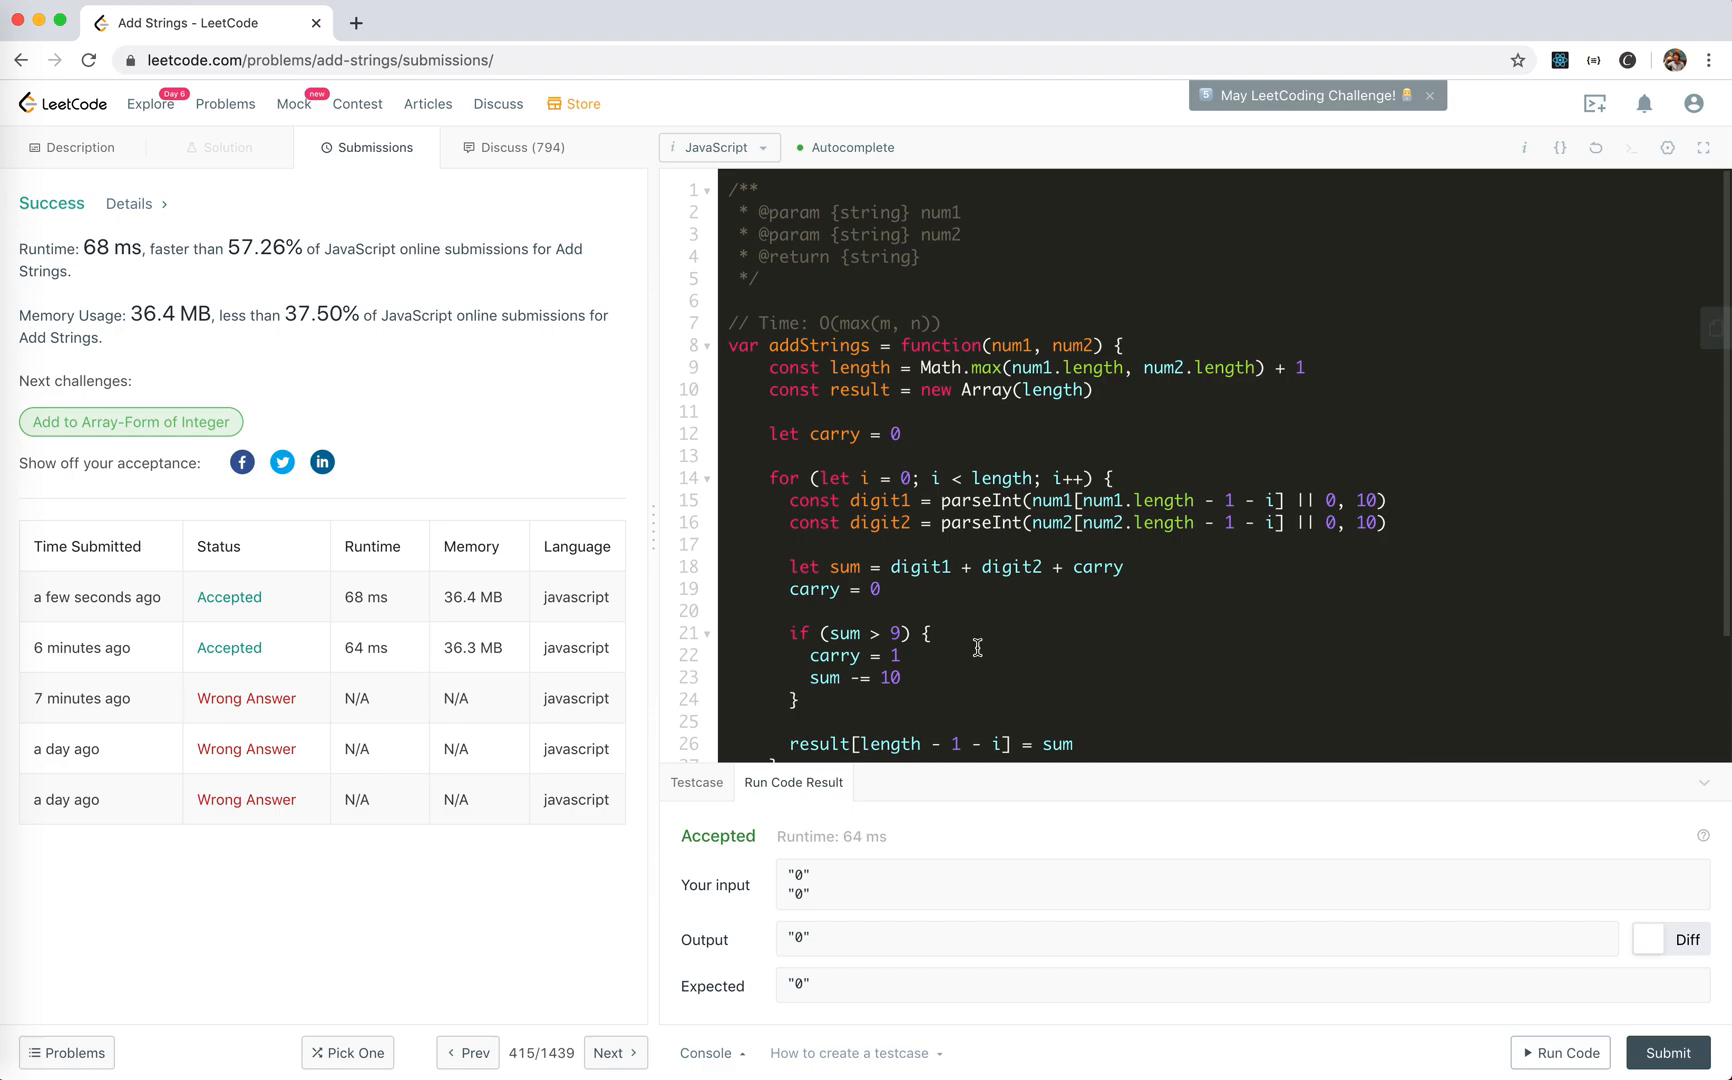
pyautogui.click(830, 323)
pyautogui.write('^')
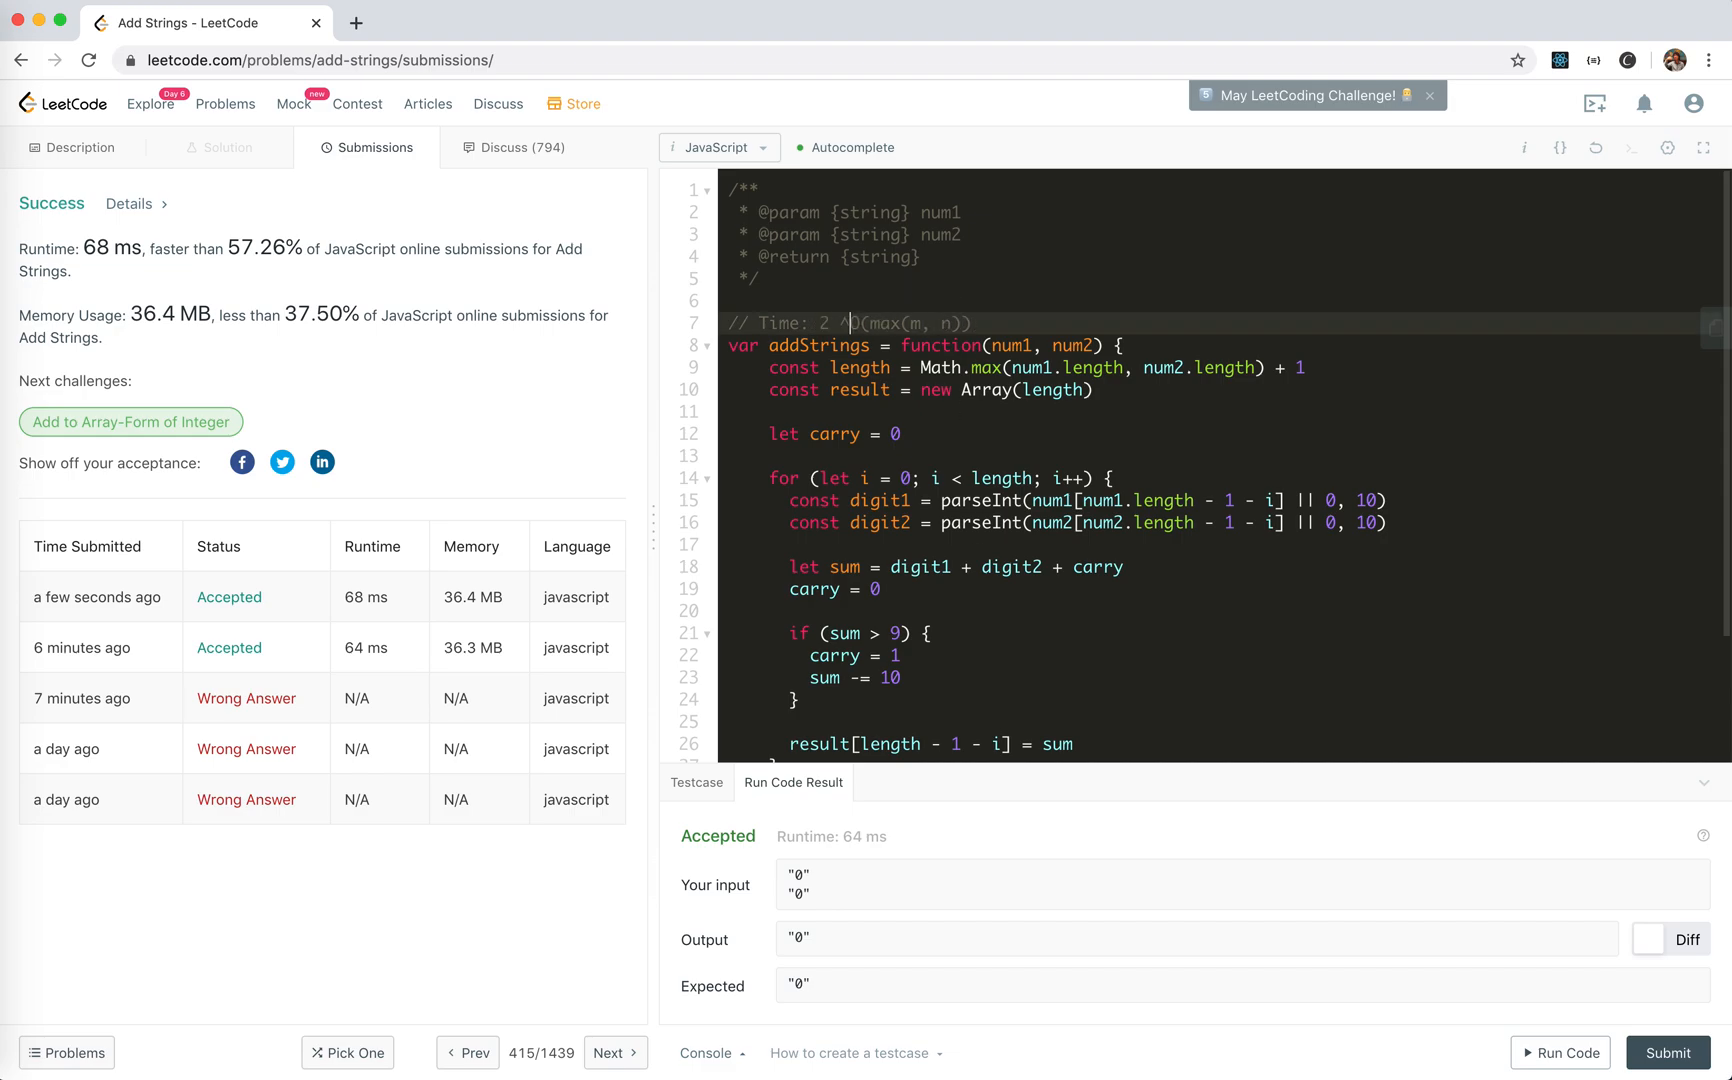
pyautogui.scroll(-3, 965, 423)
pyautogui.scroll(3, 965, 423)
pyautogui.moveTo(985, 314); pyautogui.dragTo(1019, 323)
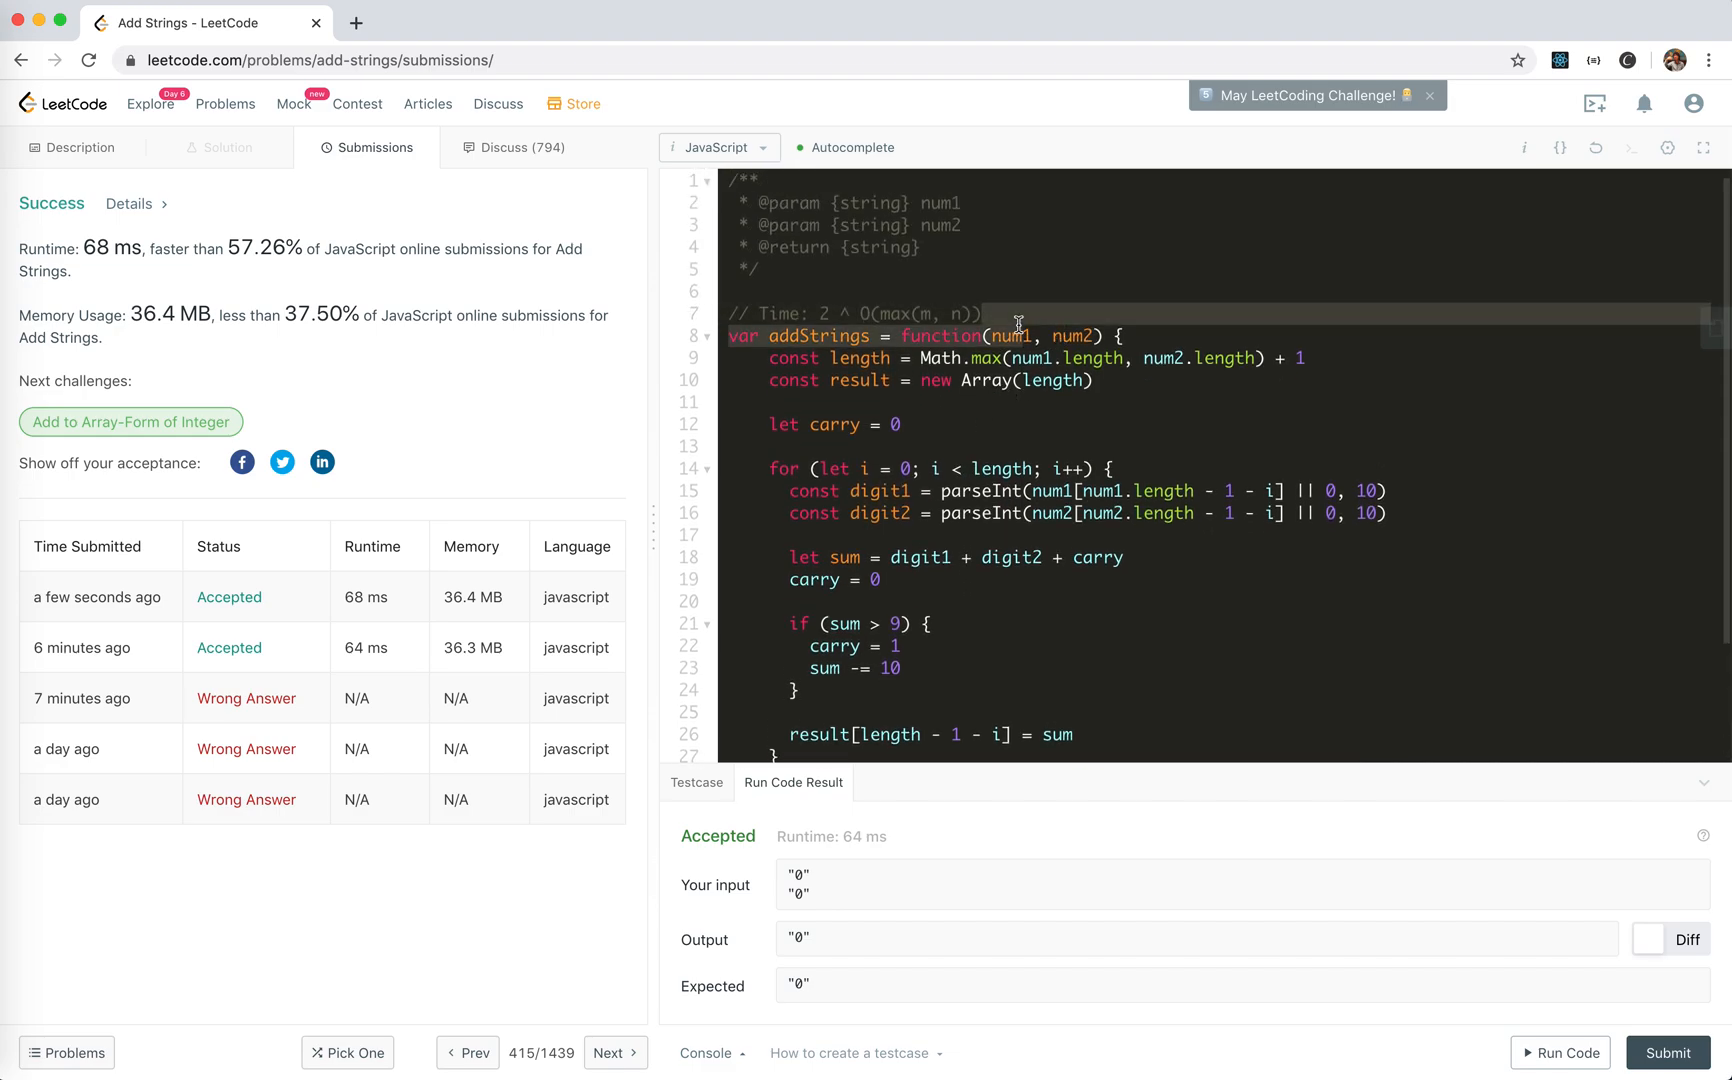
pyautogui.moveTo(813, 380); pyautogui.dragTo(1090, 382)
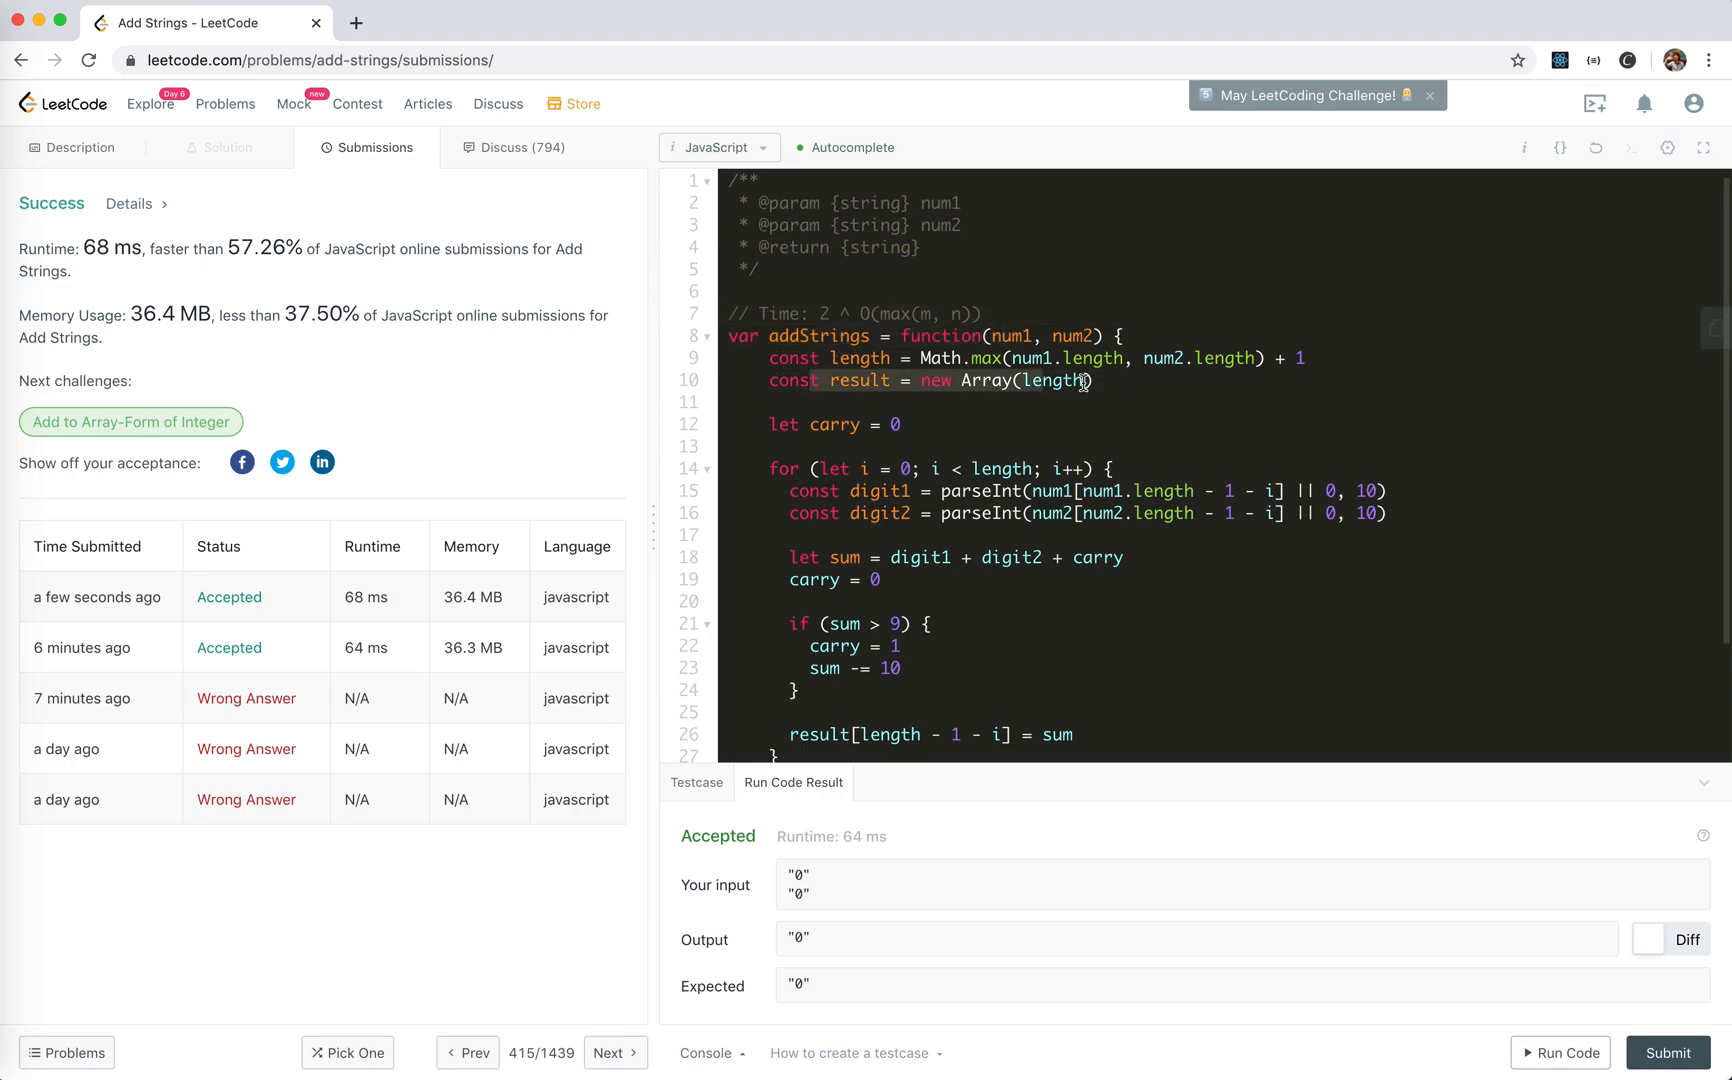
# Add a // Space: O(max(m, n)) comment below the time comment, copying the expression
pyautogui.click(878, 387)
pyautogui.click(1031, 317)
pyautogui.press('Return')
pyautogui.write('//')
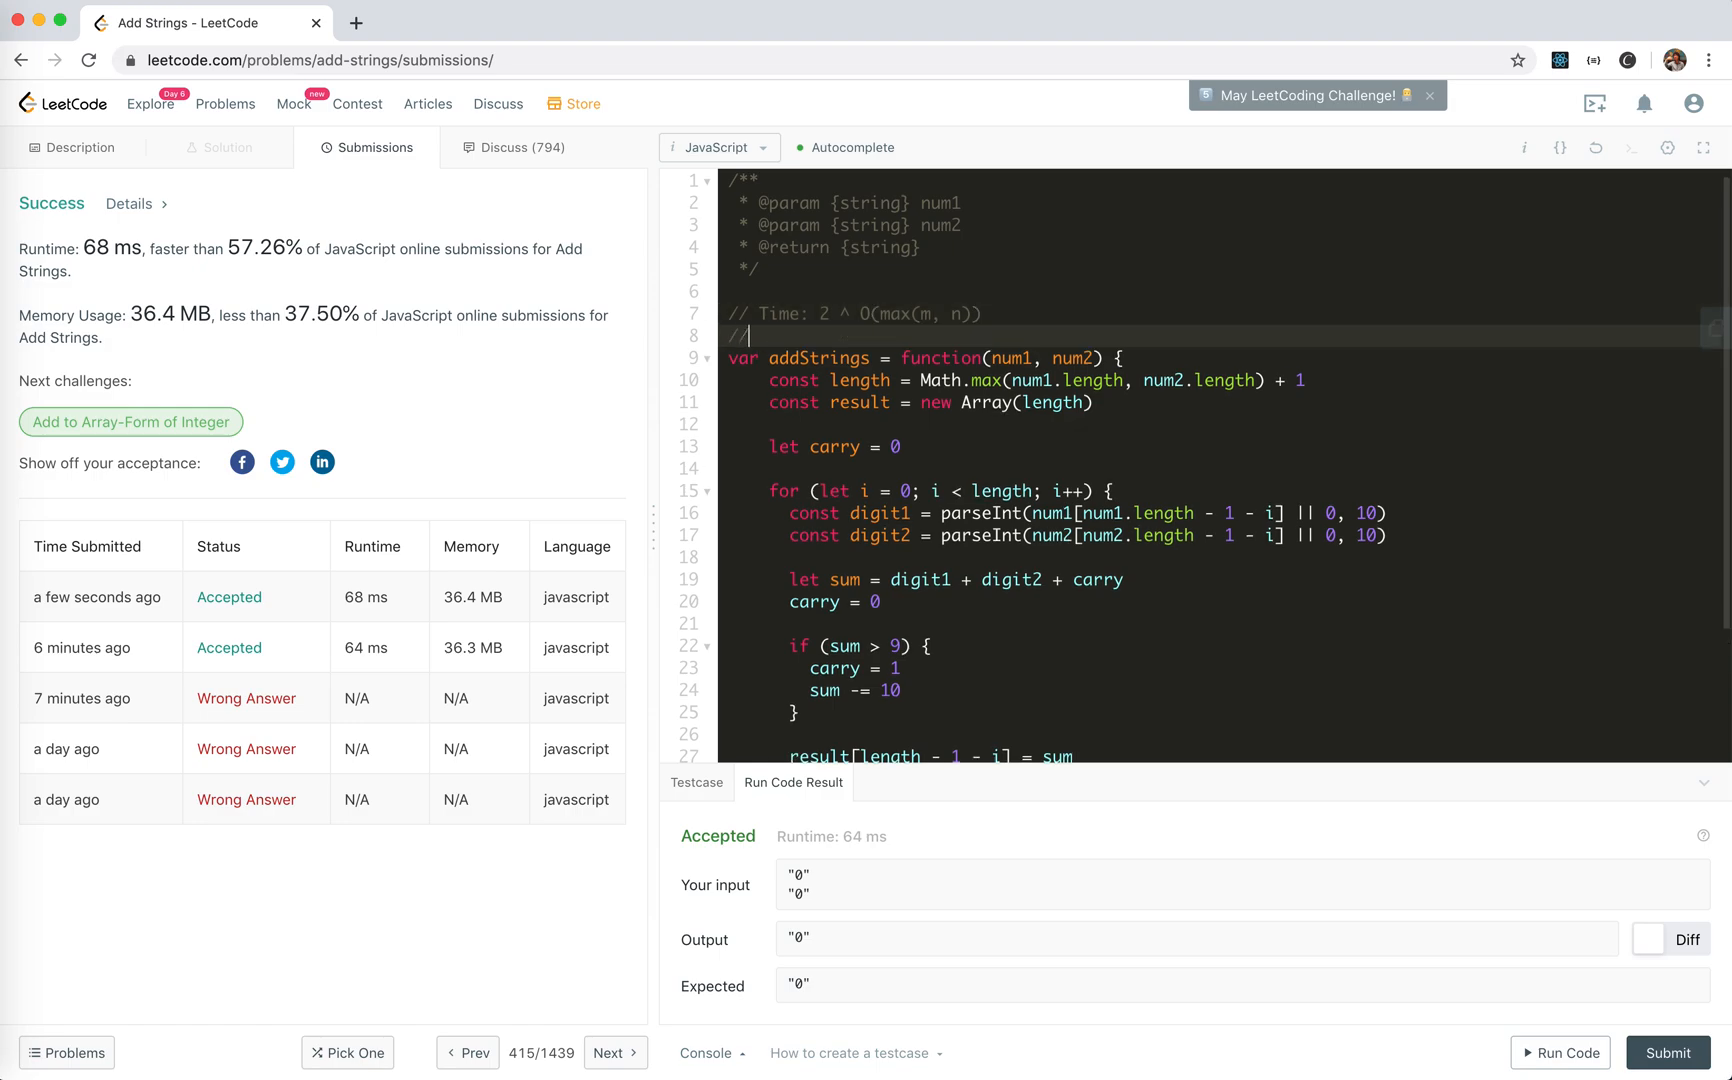
pyautogui.write(' Spo')
pyautogui.moveTo(858, 313); pyautogui.dragTo(1037, 314)
pyautogui.hotkey('ctrl', 'c')
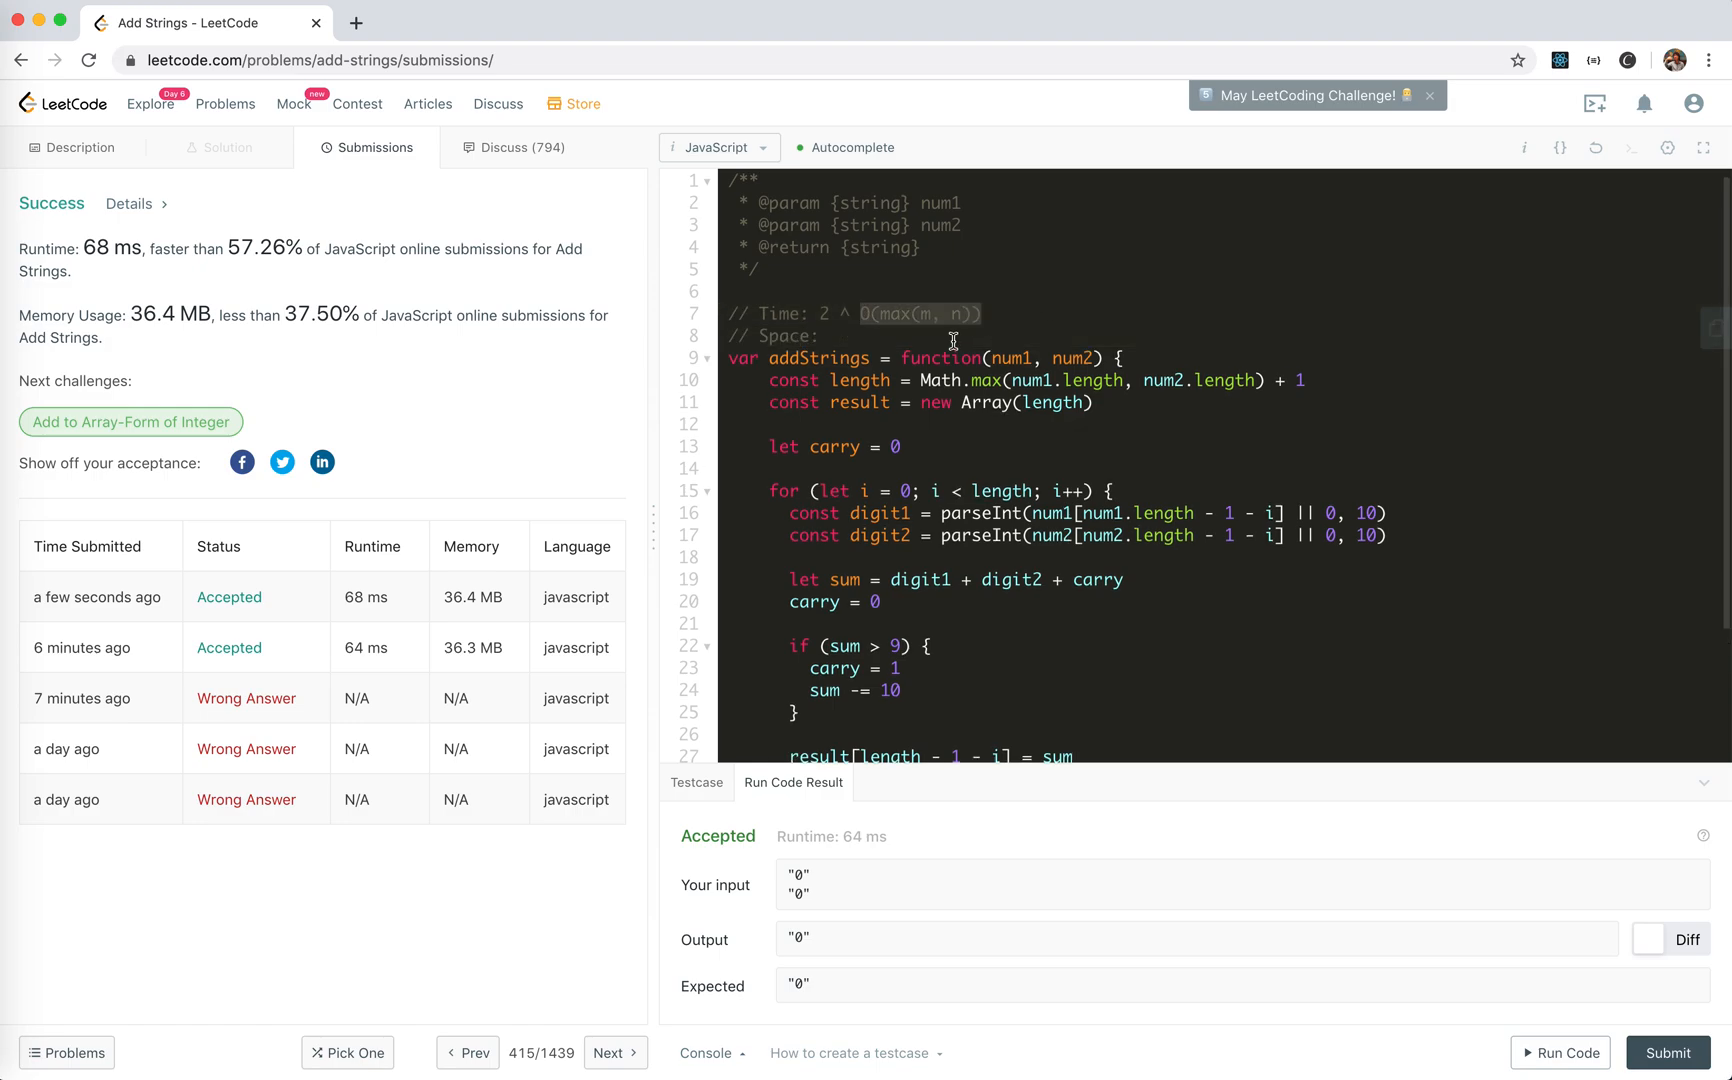
pyautogui.click(953, 338)
pyautogui.hotkey('ctrl', 'v')
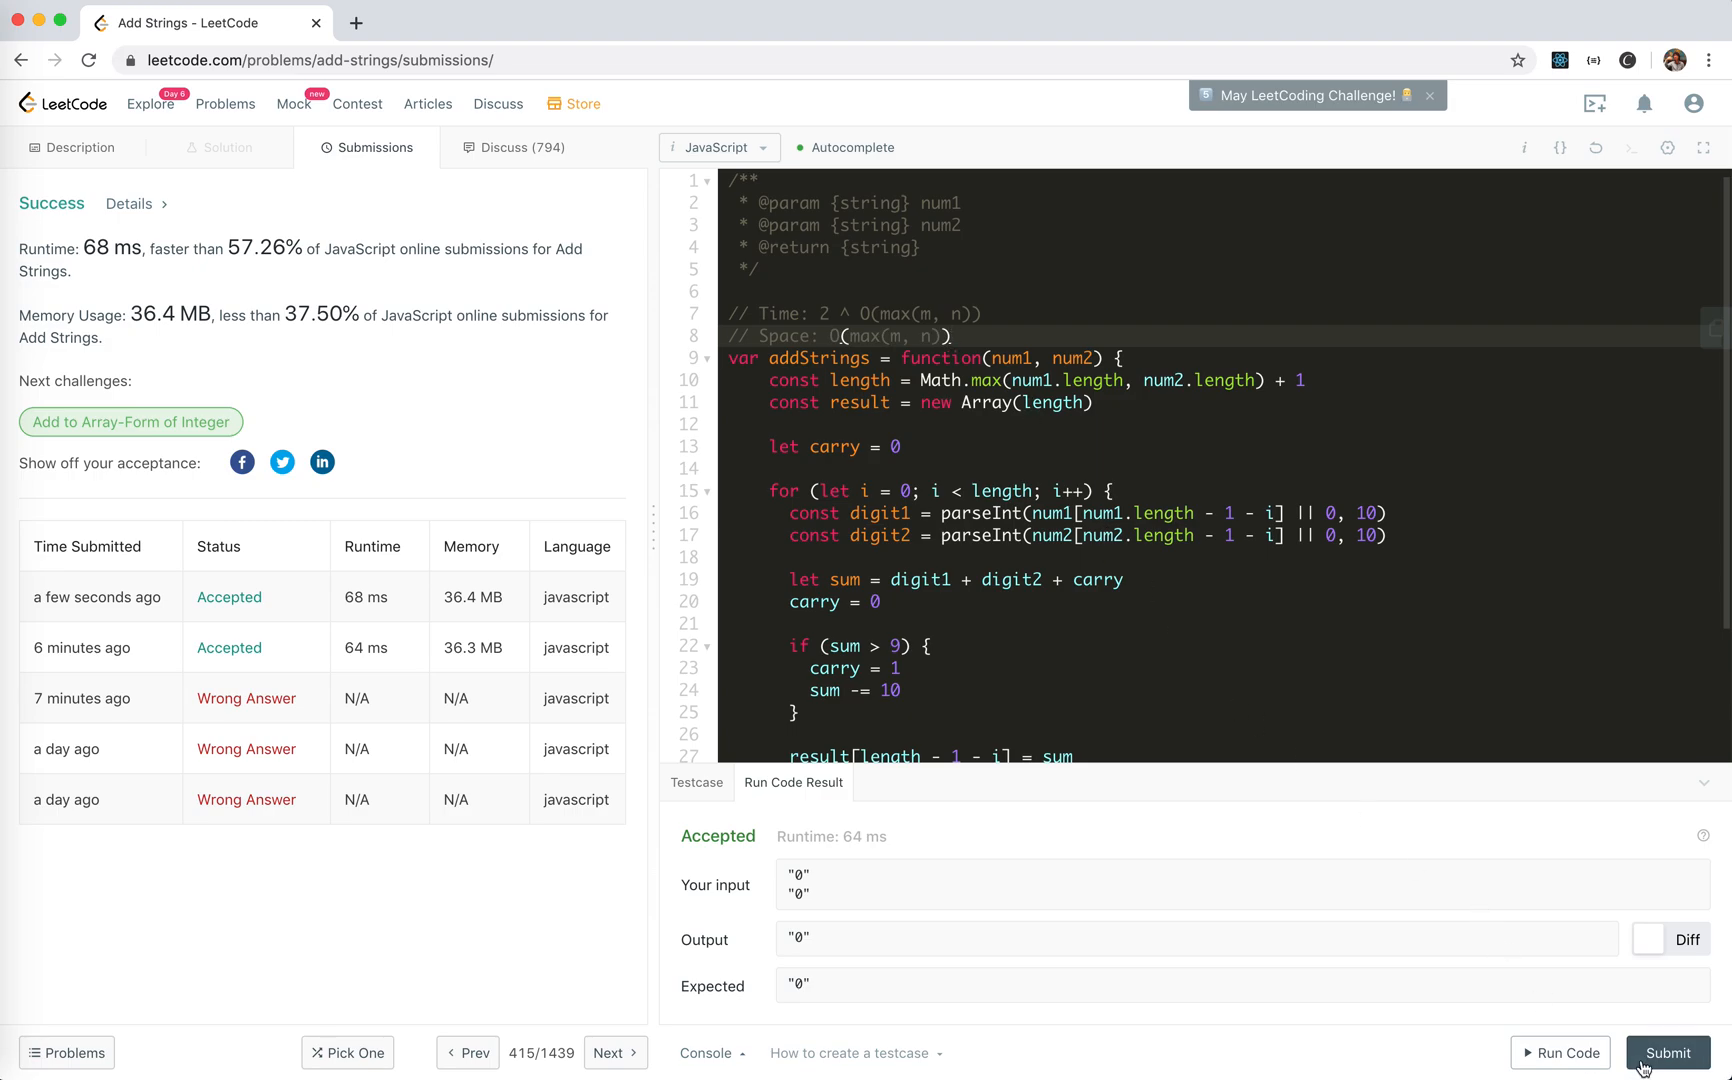
# Resubmit the commented solution for an Accepted result
pyautogui.click(1667, 1053)
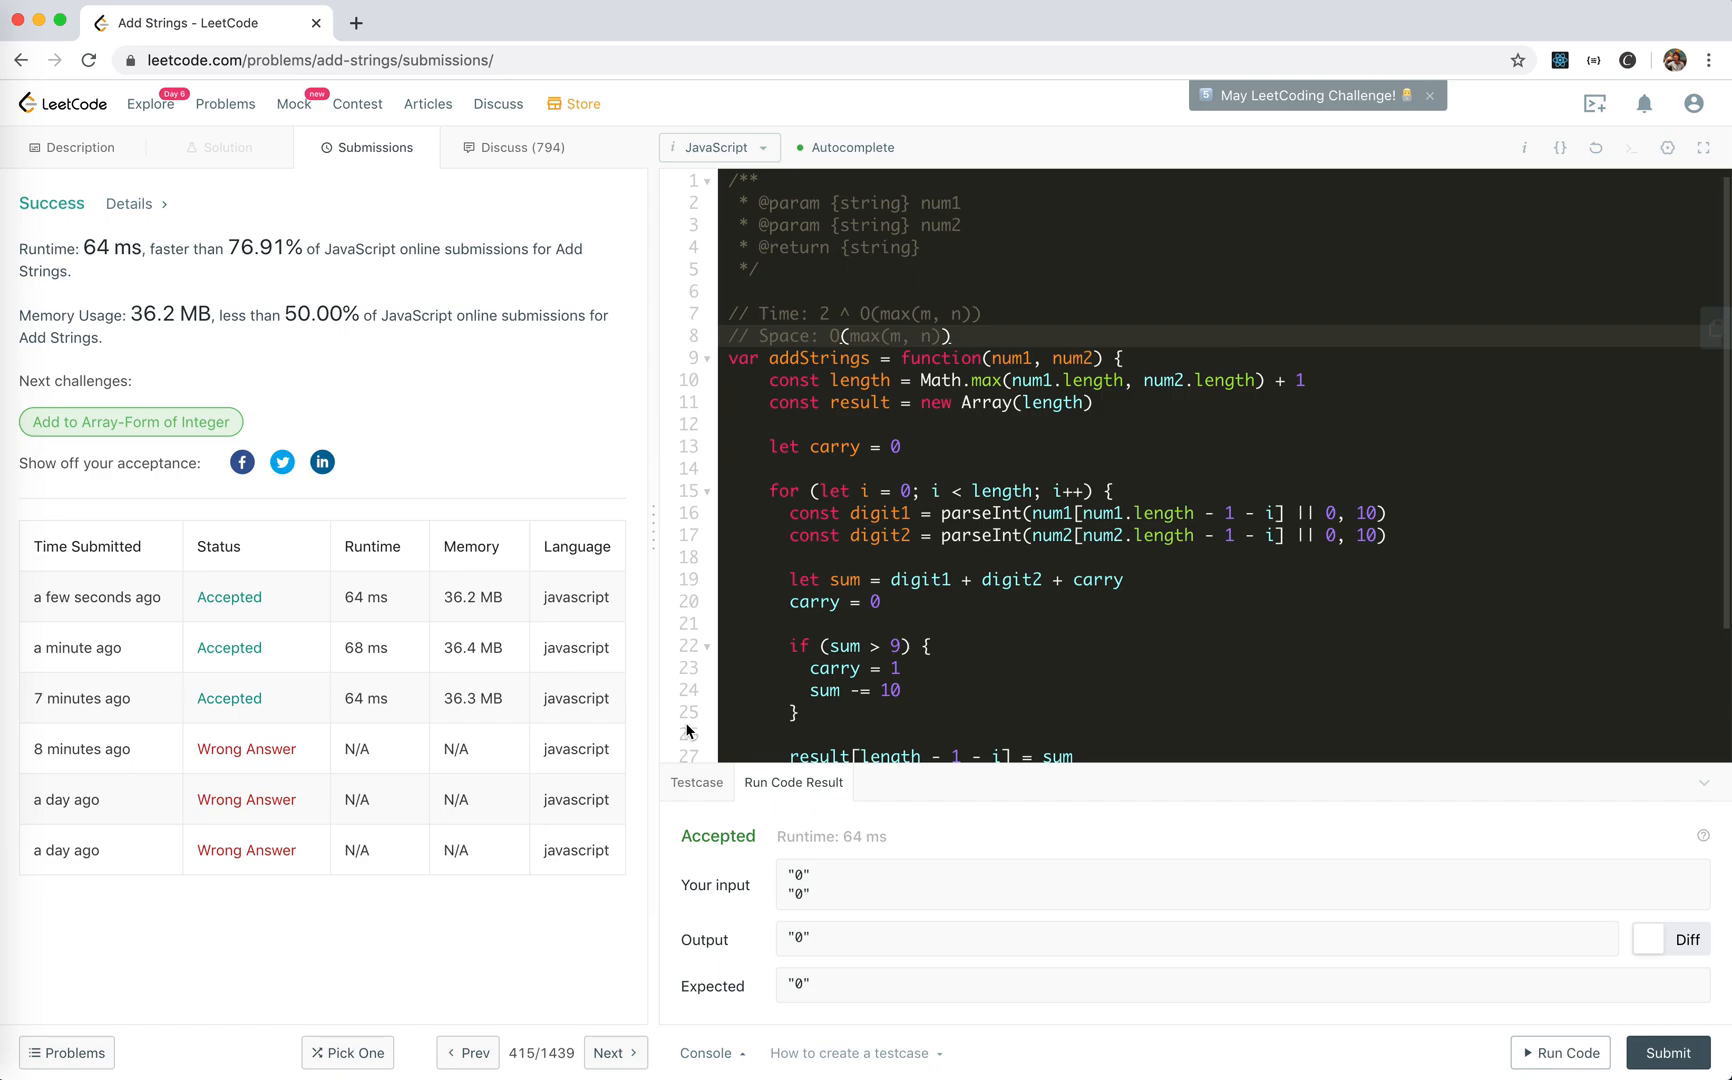